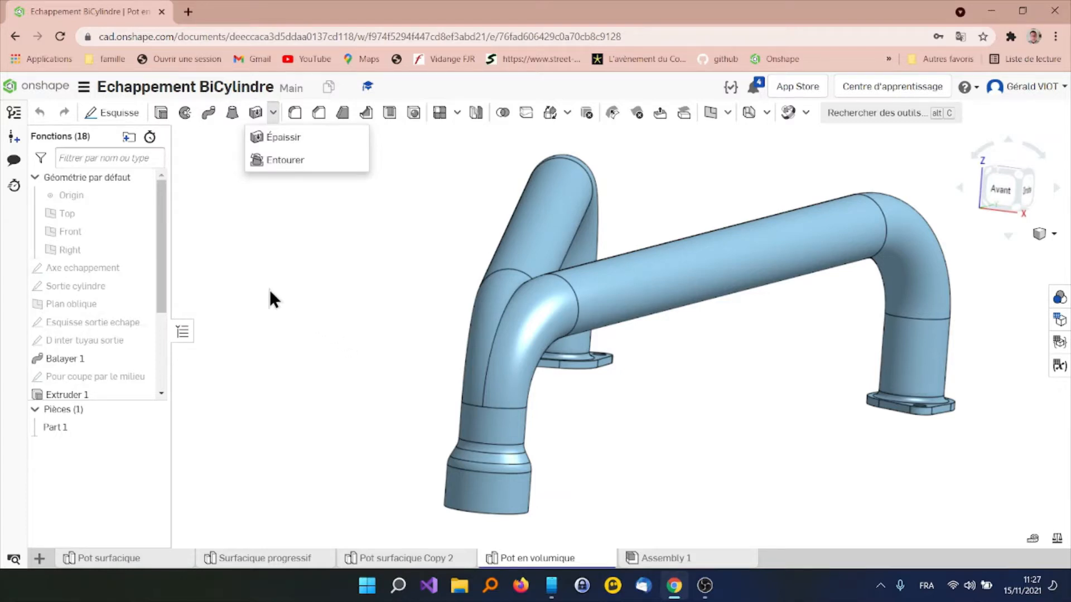
# Examine the surface-modelled exhaust in Pot surfacique Copy 2 and the solid version in Pot en volumique
pyautogui.click(279, 256)
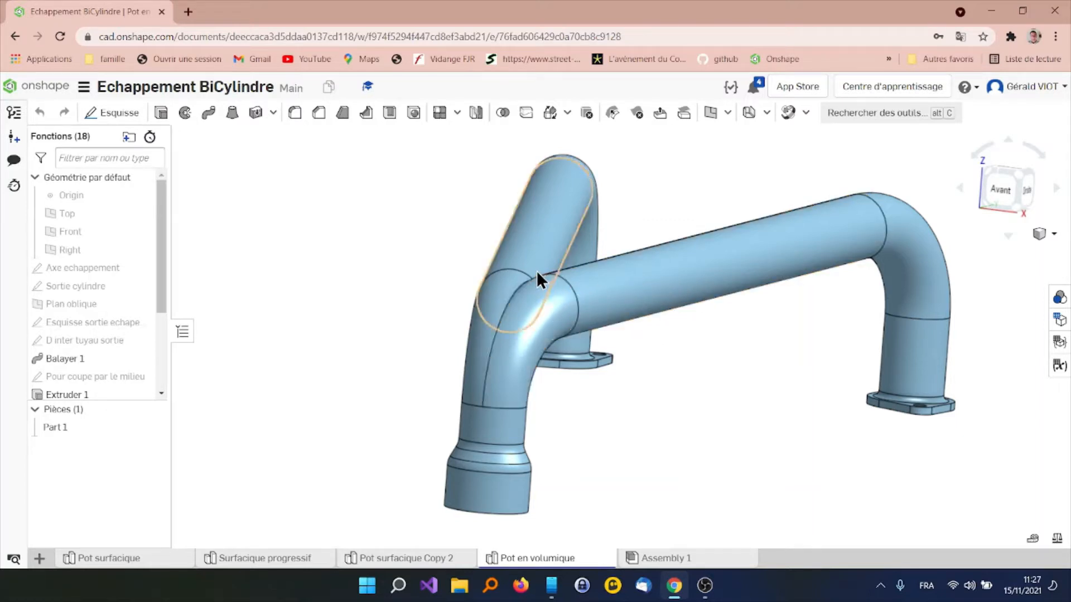
pyautogui.click(416, 558)
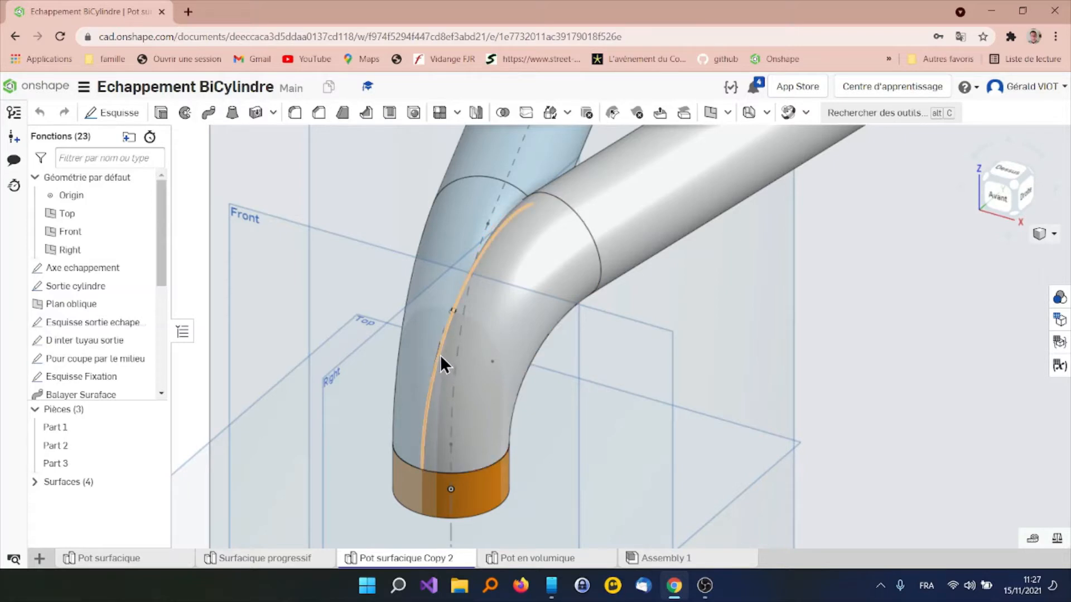
pyautogui.click(530, 558)
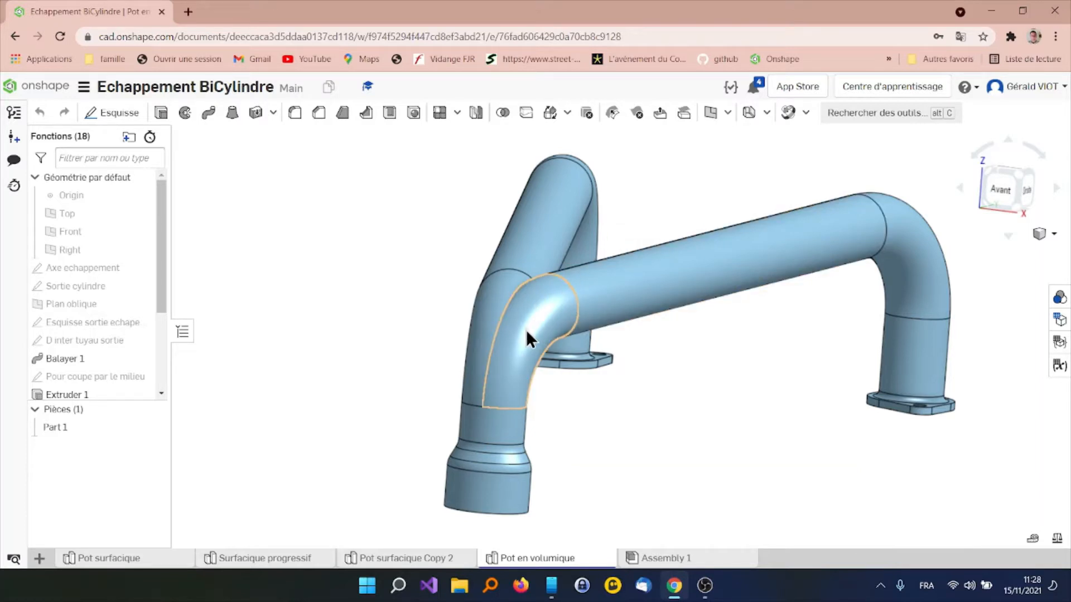
pyautogui.moveTo(691, 559)
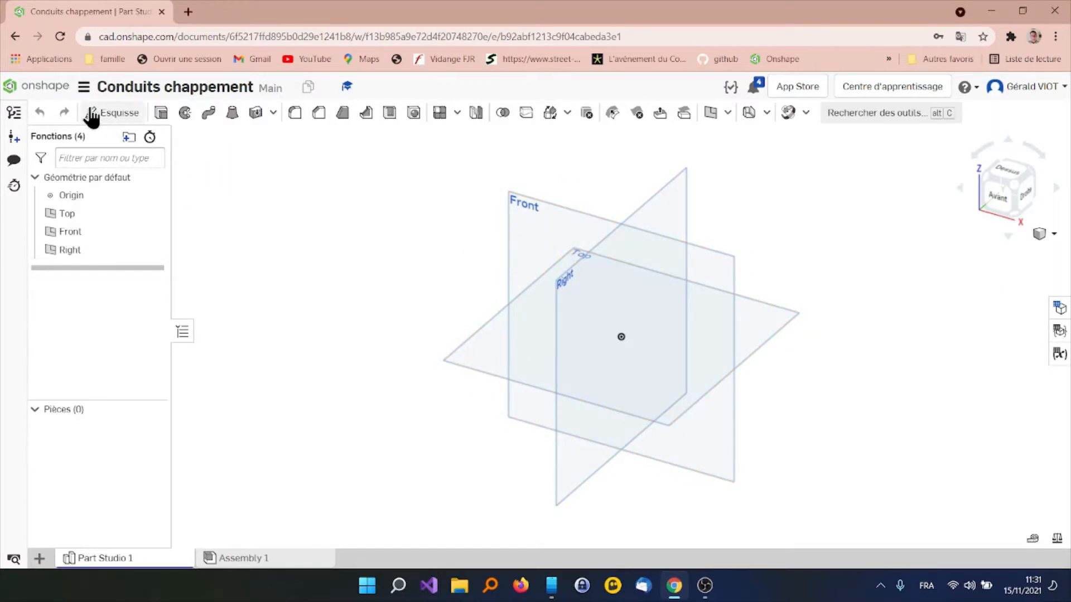
# Set the workspace units to millimetres and kilograms, with one decimal place for both lengths and angles
pyautogui.click(84, 88)
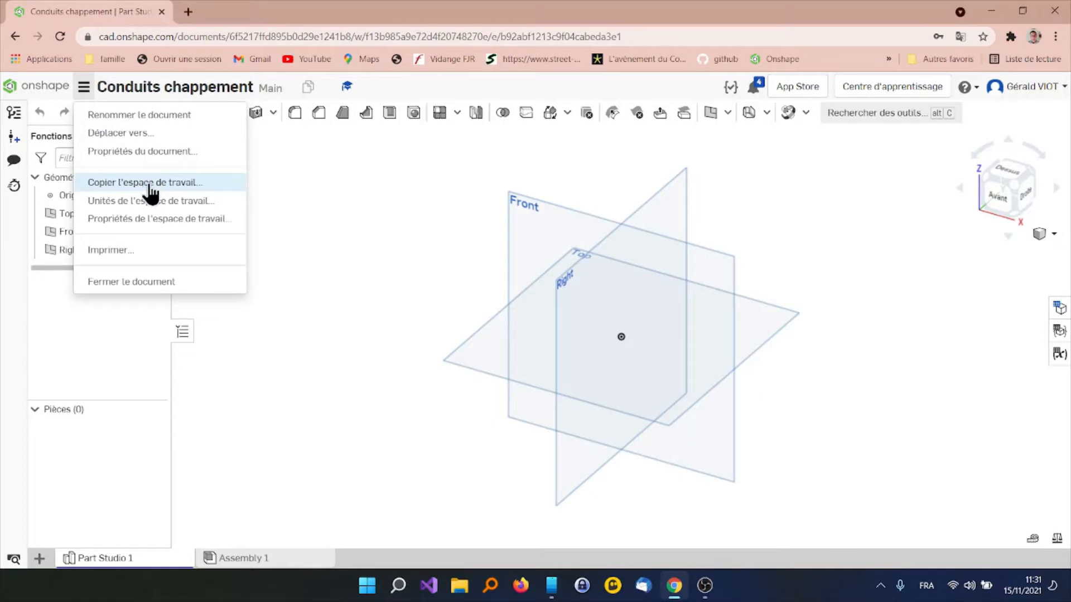
pyautogui.click(149, 201)
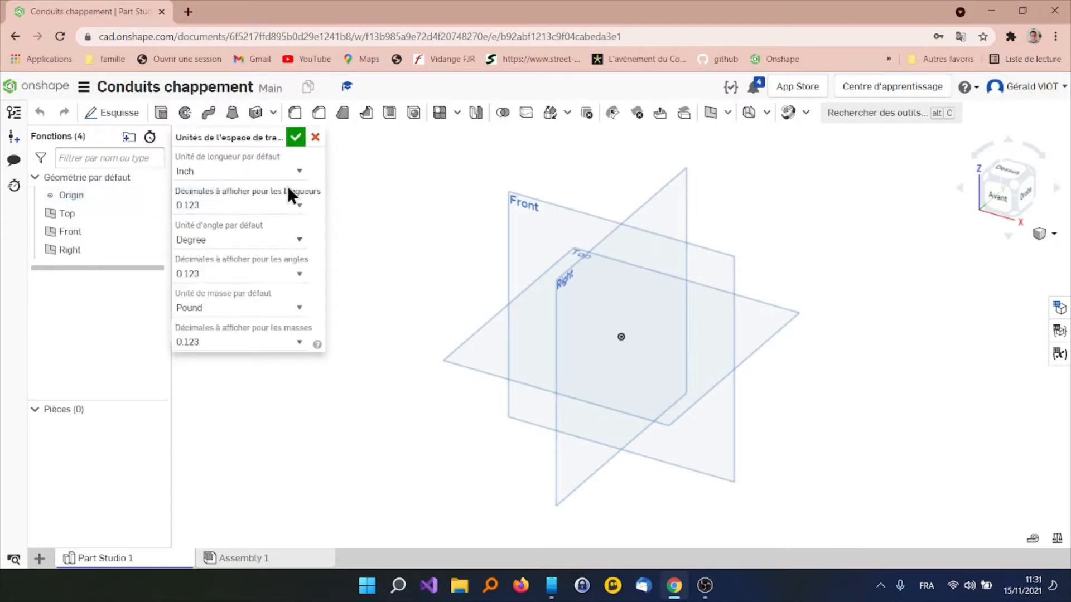
pyautogui.click(299, 173)
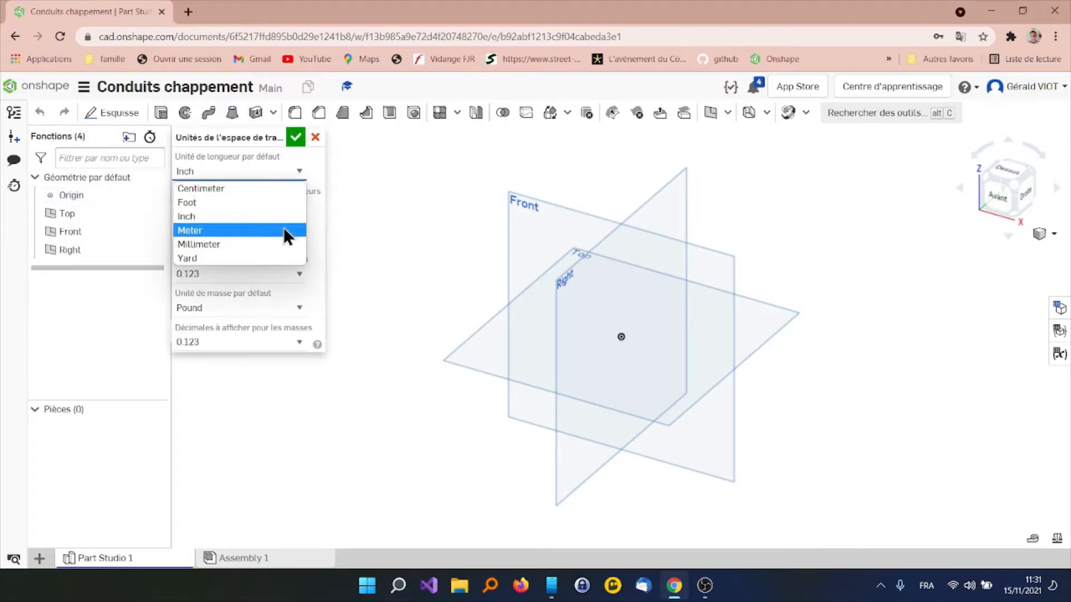
pyautogui.click(281, 246)
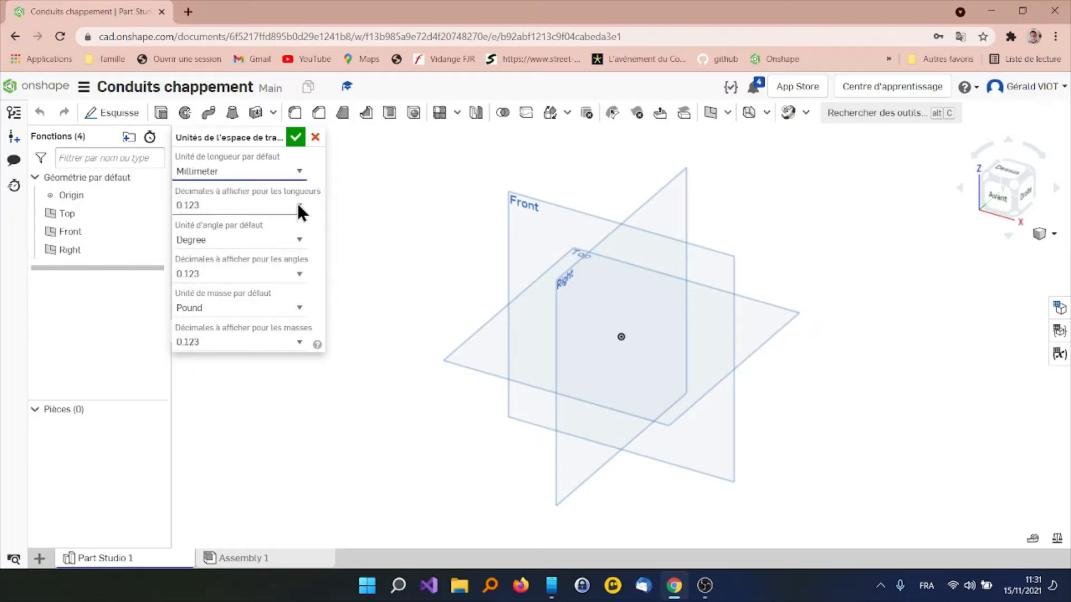
pyautogui.click(298, 204)
pyautogui.click(278, 234)
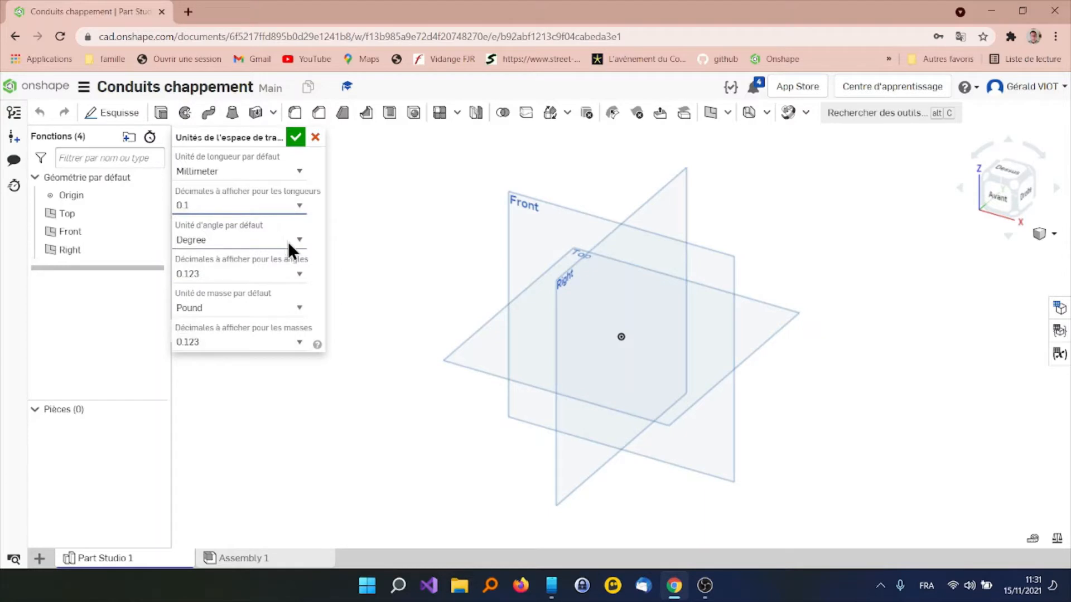
pyautogui.click(289, 272)
pyautogui.click(272, 304)
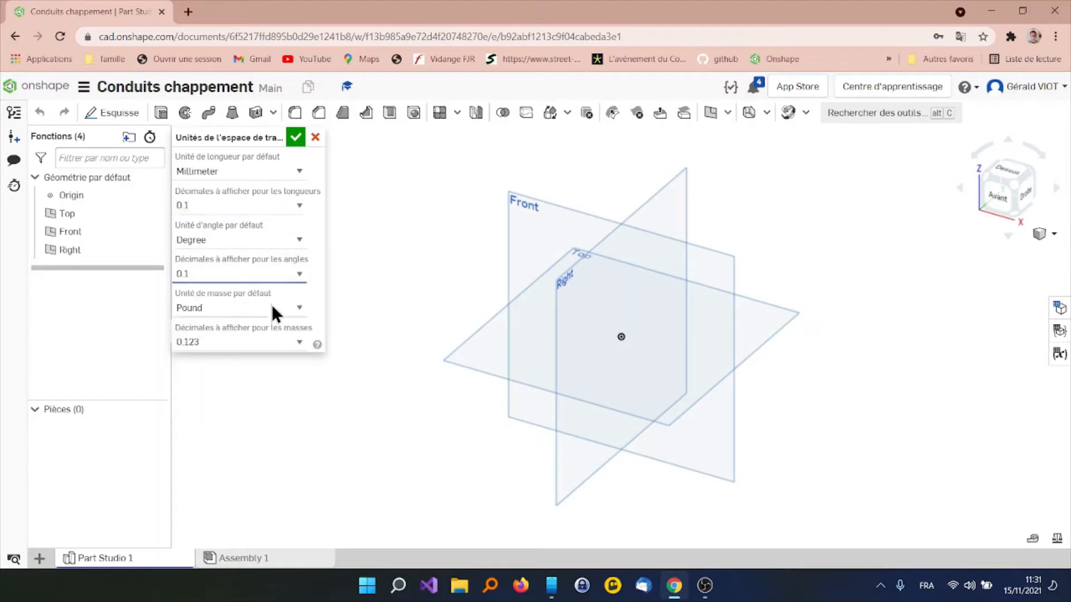
pyautogui.click(296, 309)
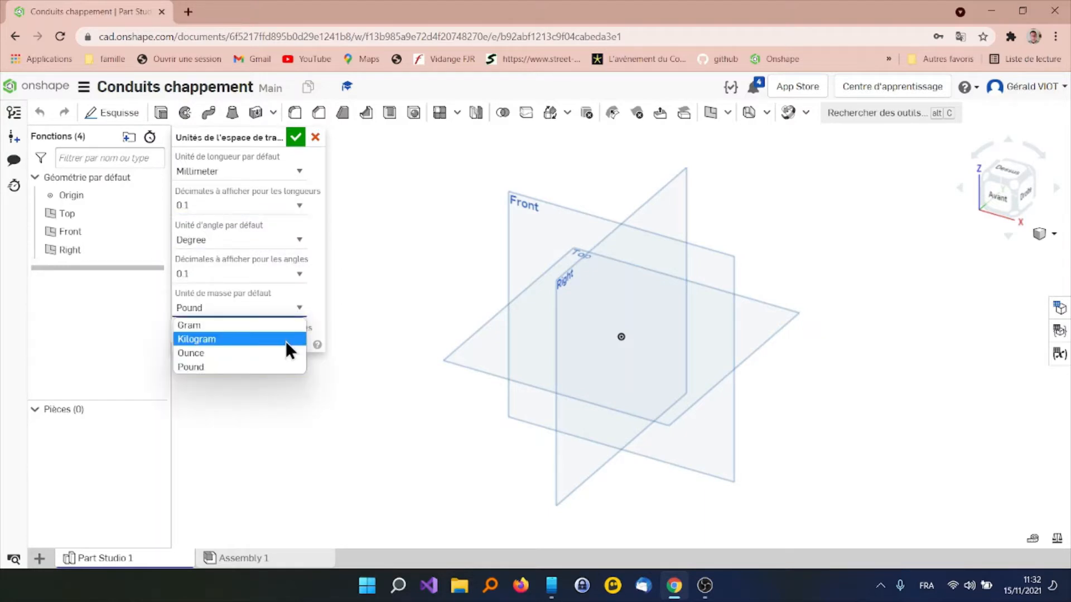
pyautogui.click(286, 340)
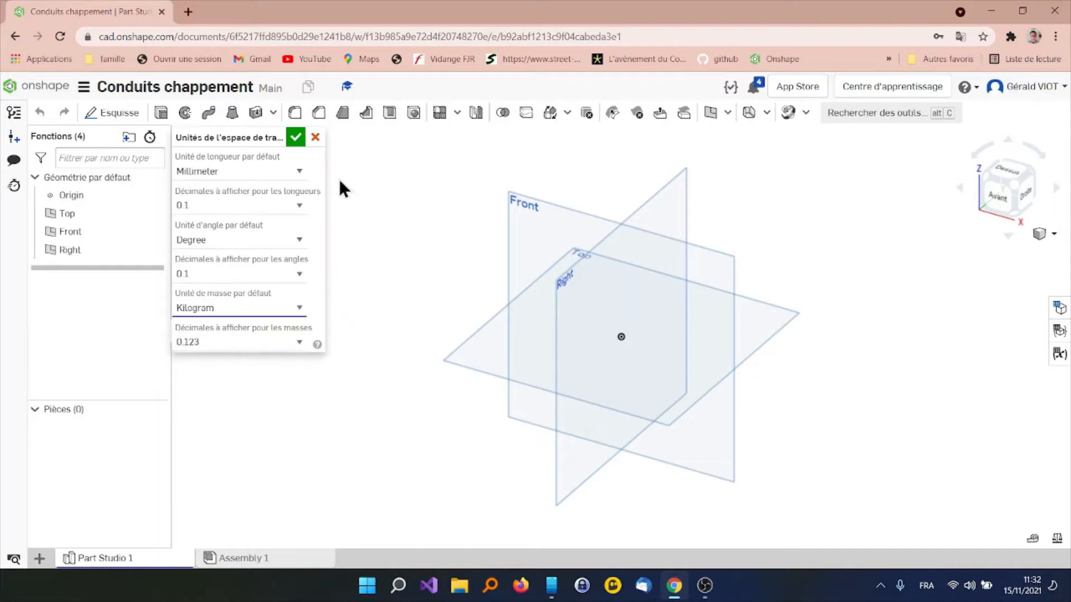
pyautogui.click(297, 137)
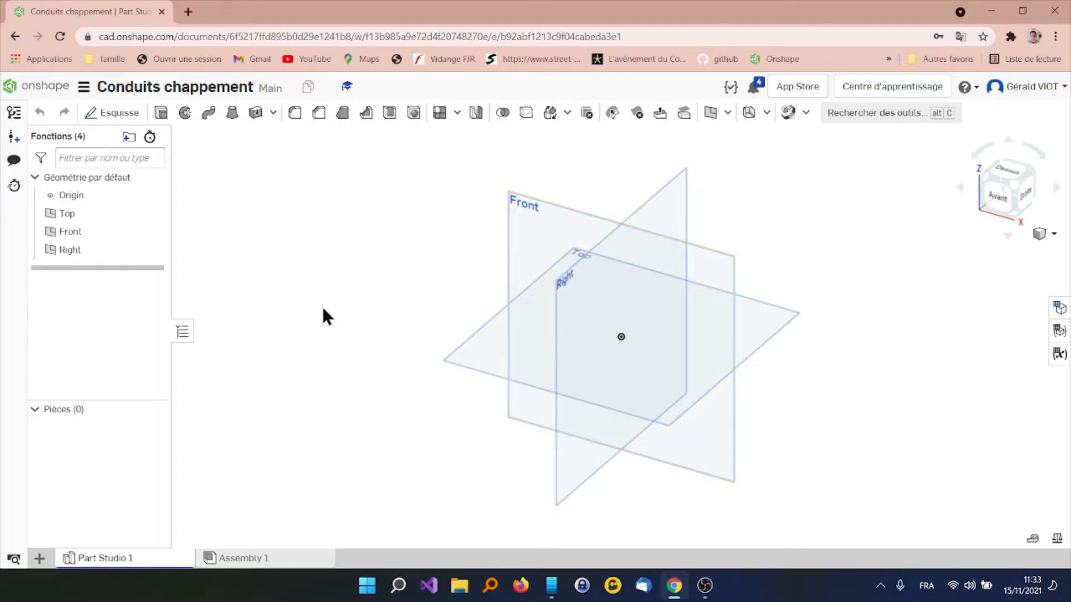
# Create a sketch on the Front plane, name it "Axe collecteurn" and accept it while still empty
pyautogui.click(527, 212)
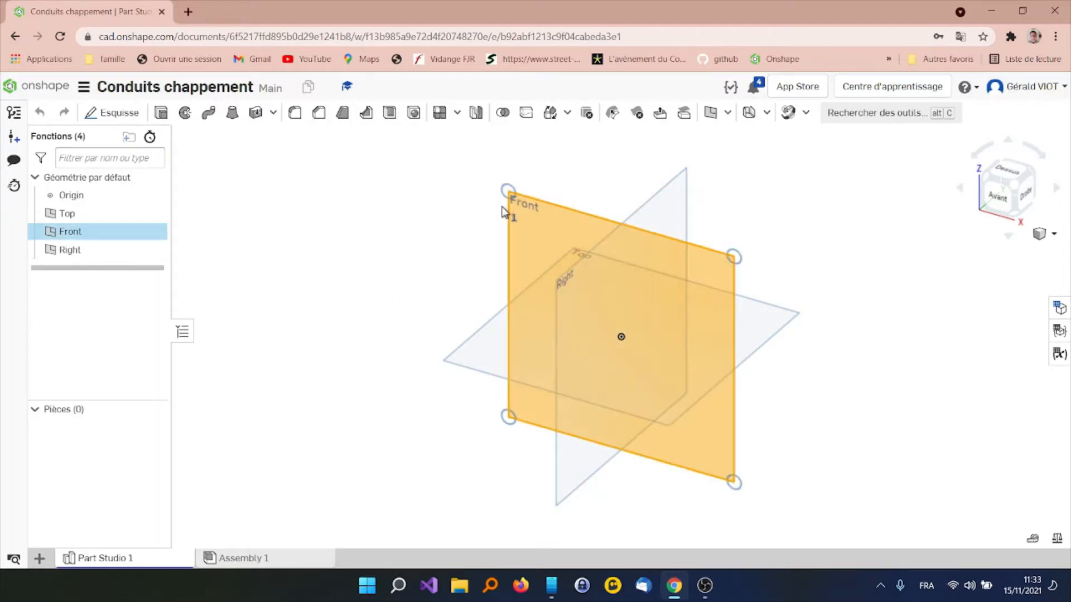
pyautogui.click(119, 113)
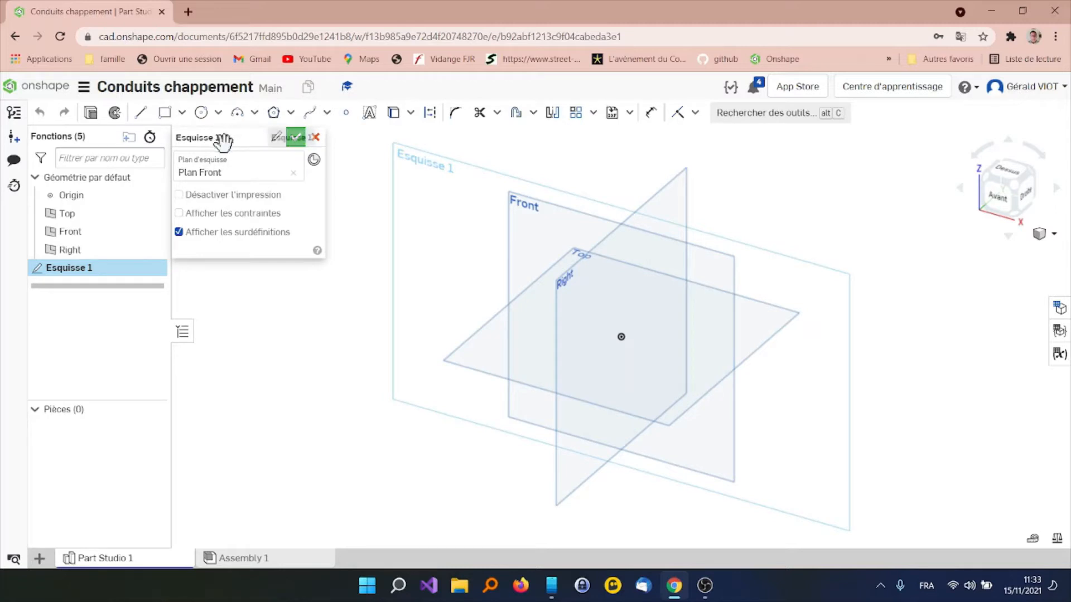
pyautogui.click(275, 137)
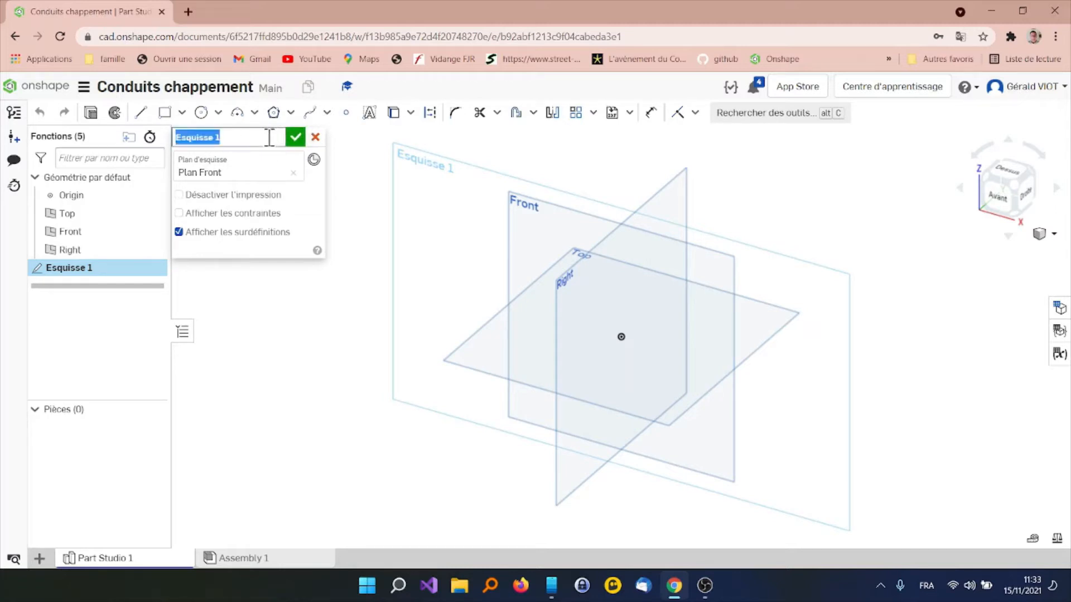
pyautogui.write('Axe')
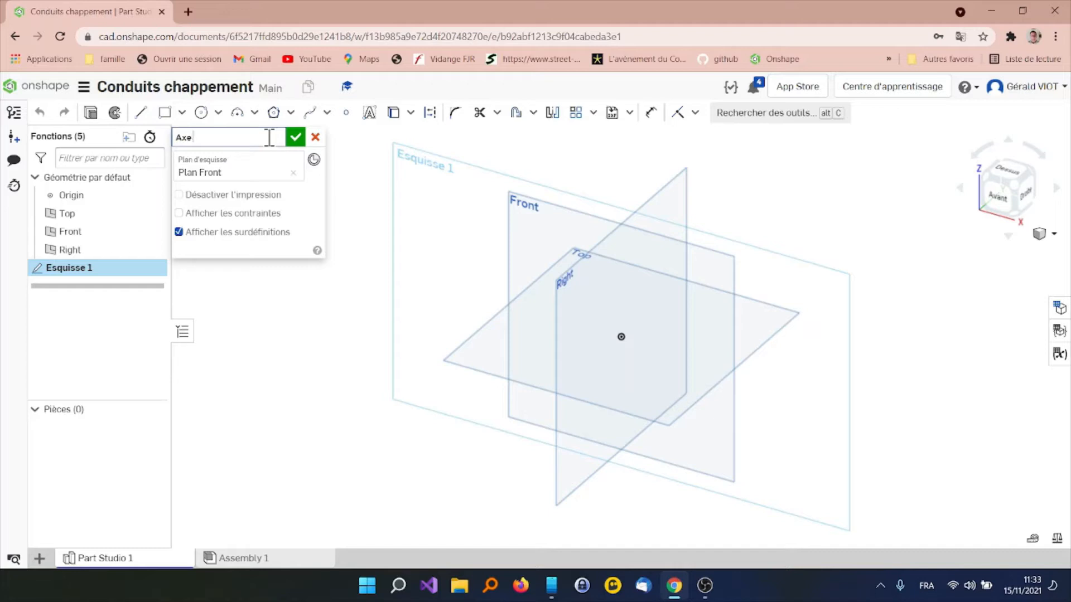
pyautogui.write(' collecteurn')
pyautogui.click(295, 137)
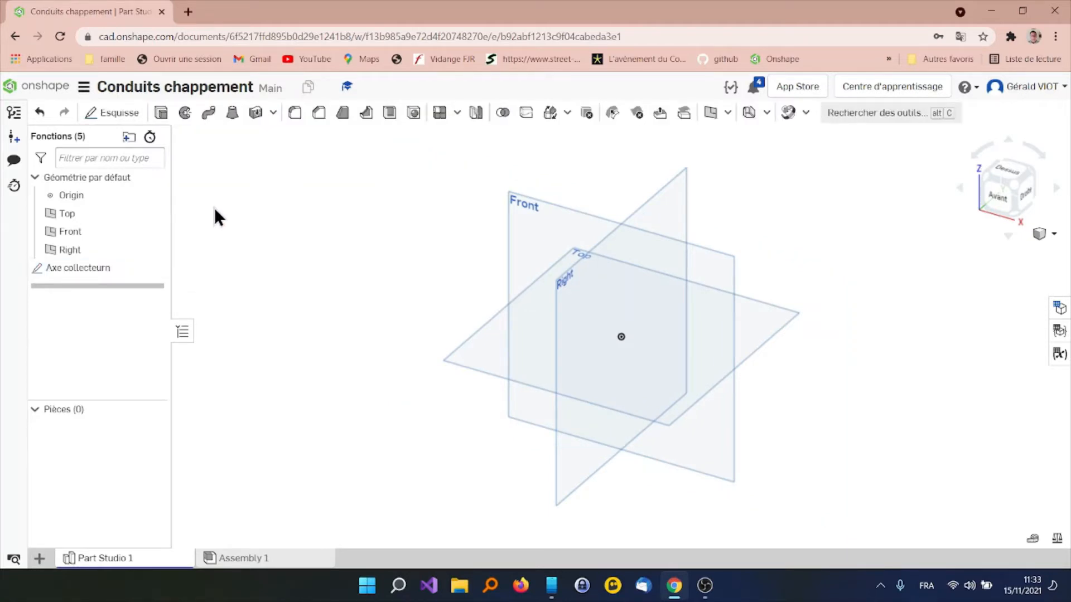
# In the Axe collecteurn sketch, draw a horizontal line about 35.5 mm long starting at the origin, and accept the sketch
pyautogui.doubleClick(122, 268)
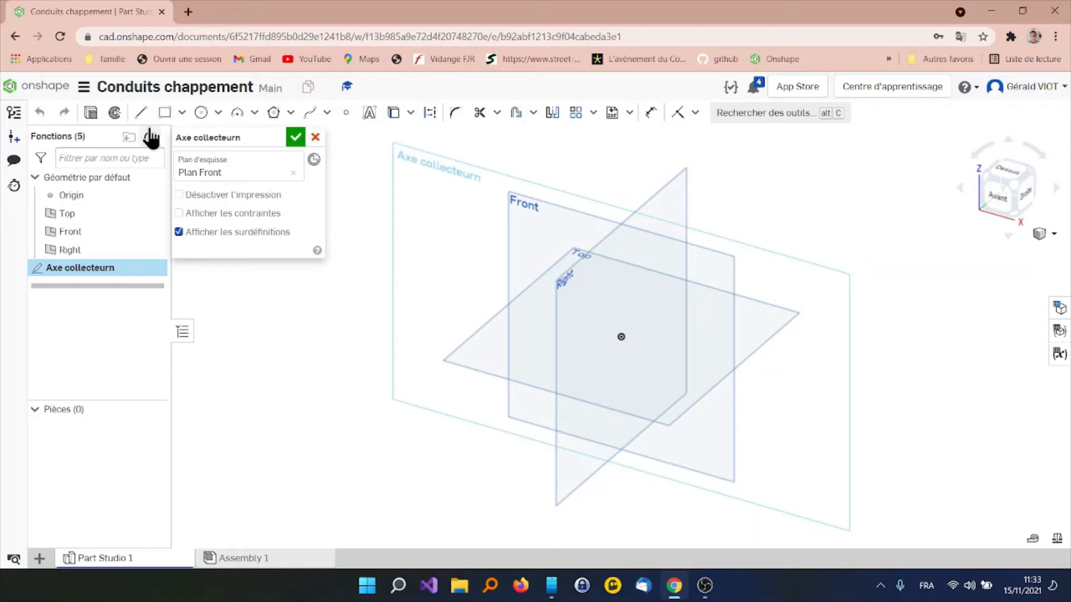
pyautogui.click(141, 113)
pyautogui.click(621, 334)
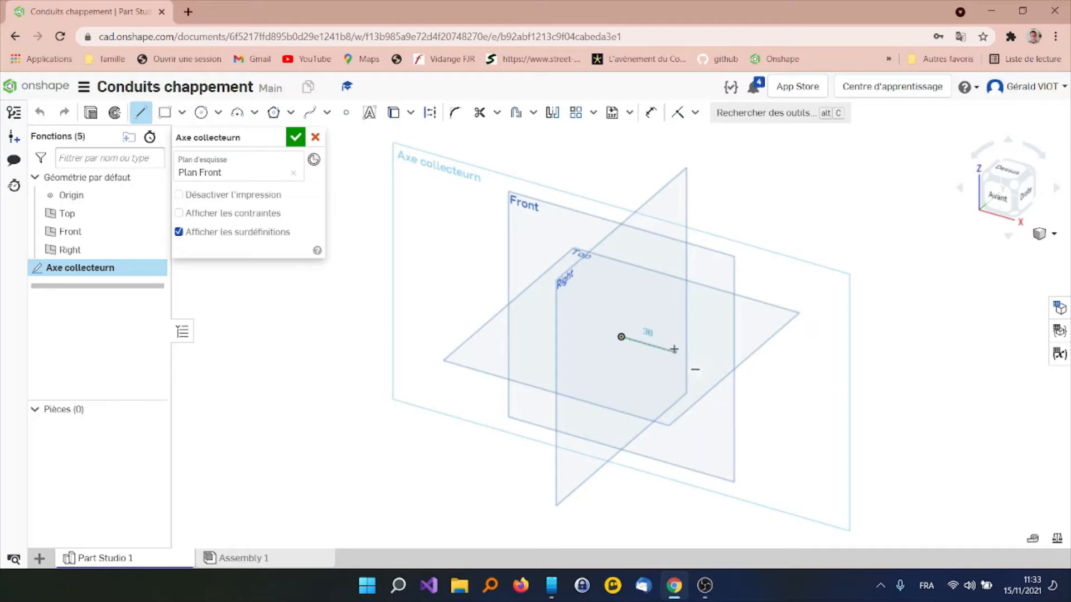
pyautogui.click(674, 352)
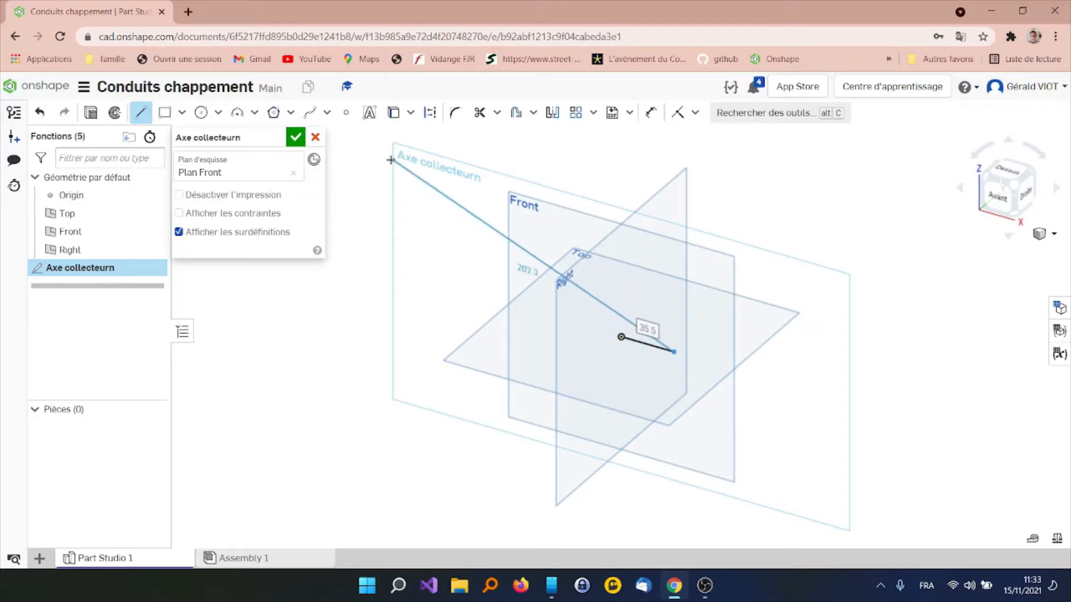
pyautogui.click(296, 137)
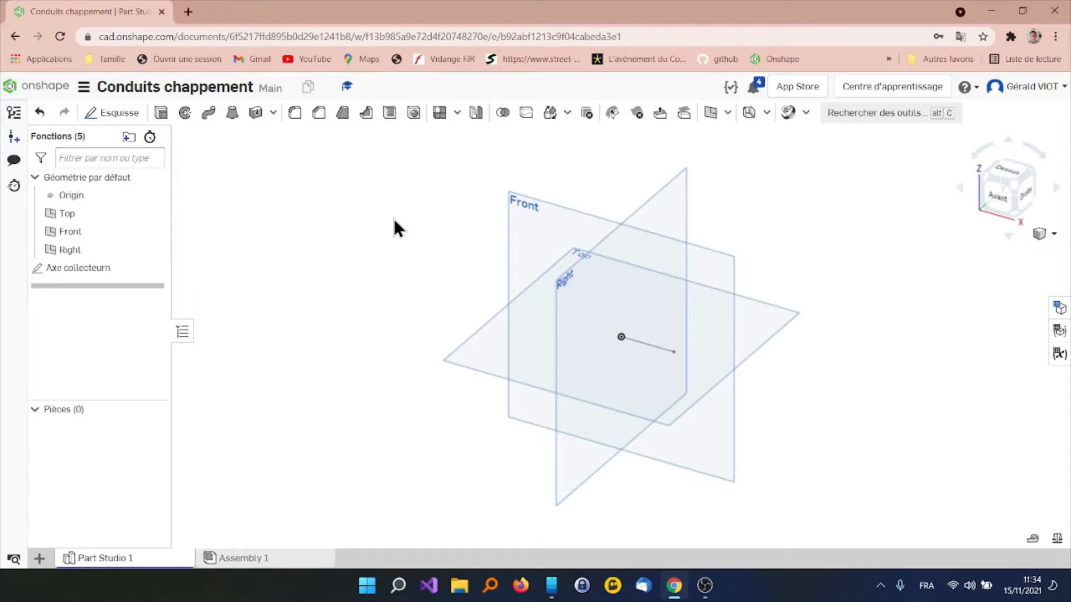
# Start a sketch on the Right plane and name it "Diam collecteur"
pyautogui.click(568, 277)
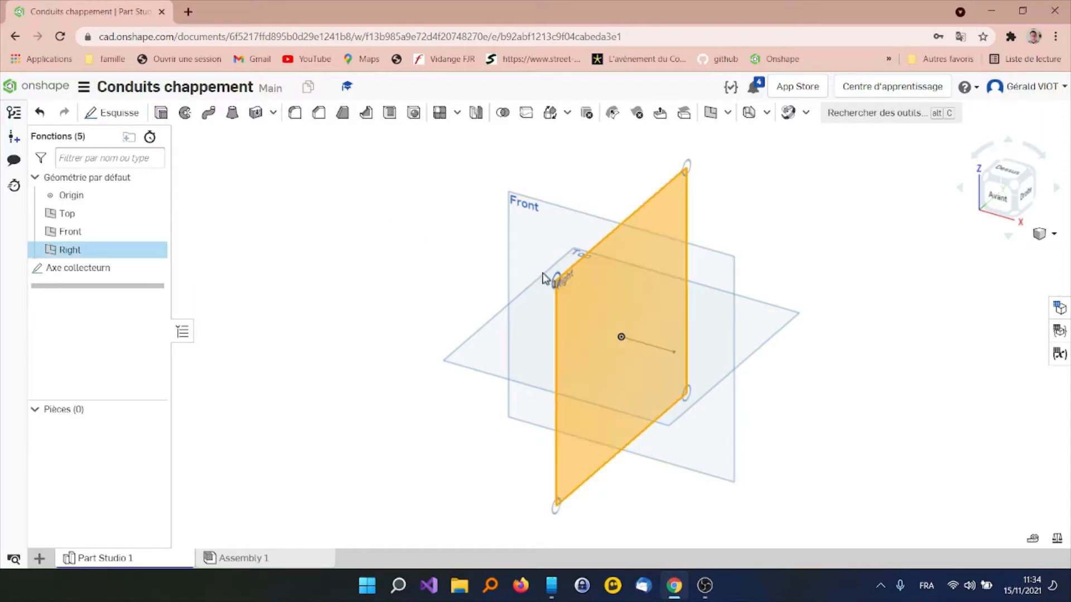
pyautogui.click(120, 113)
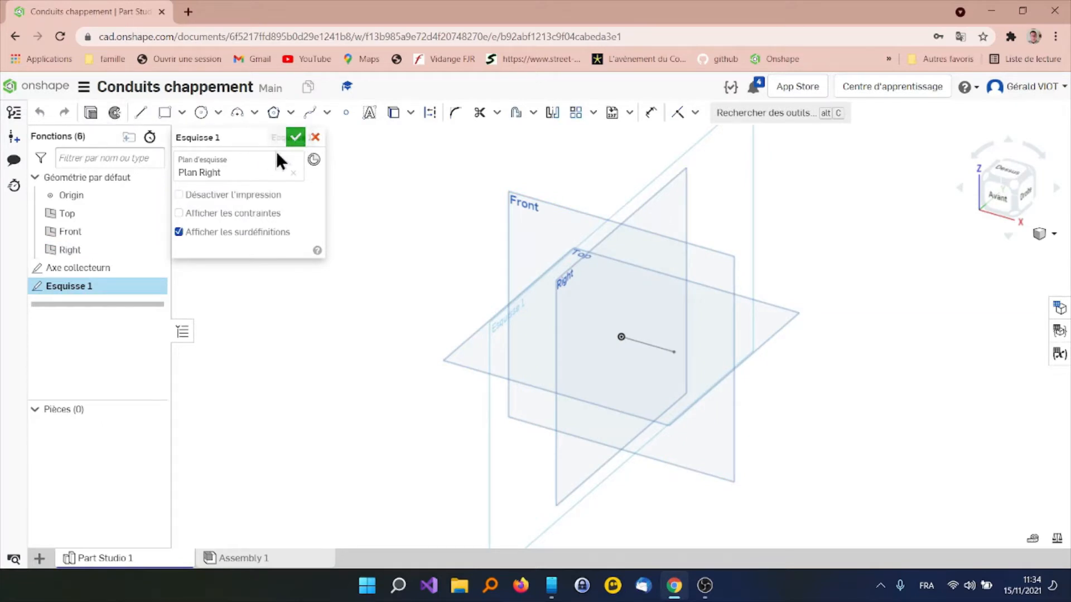
pyautogui.click(275, 138)
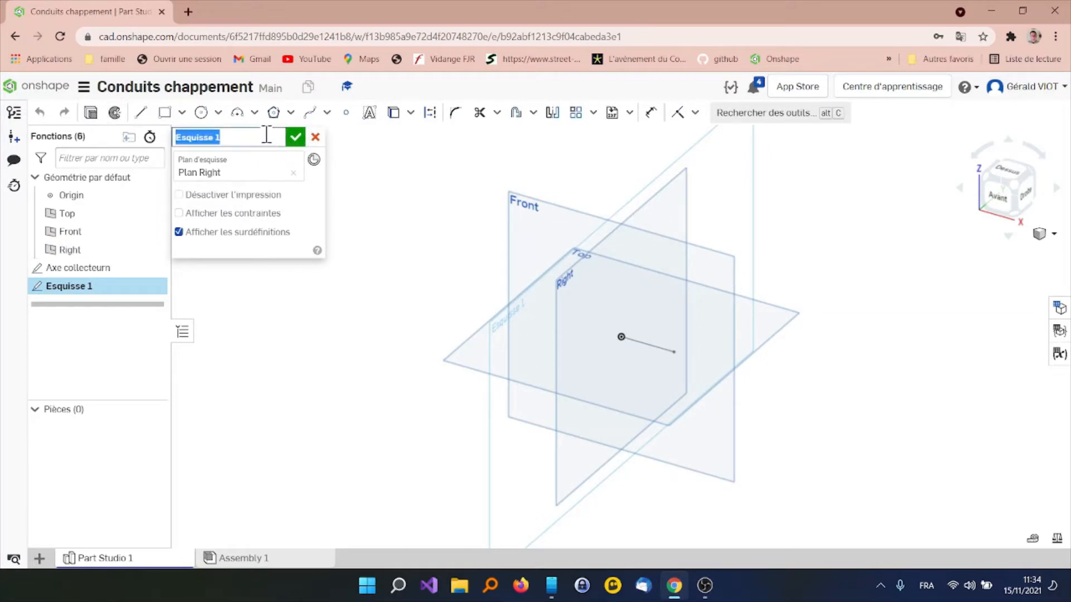
pyautogui.write('Diam')
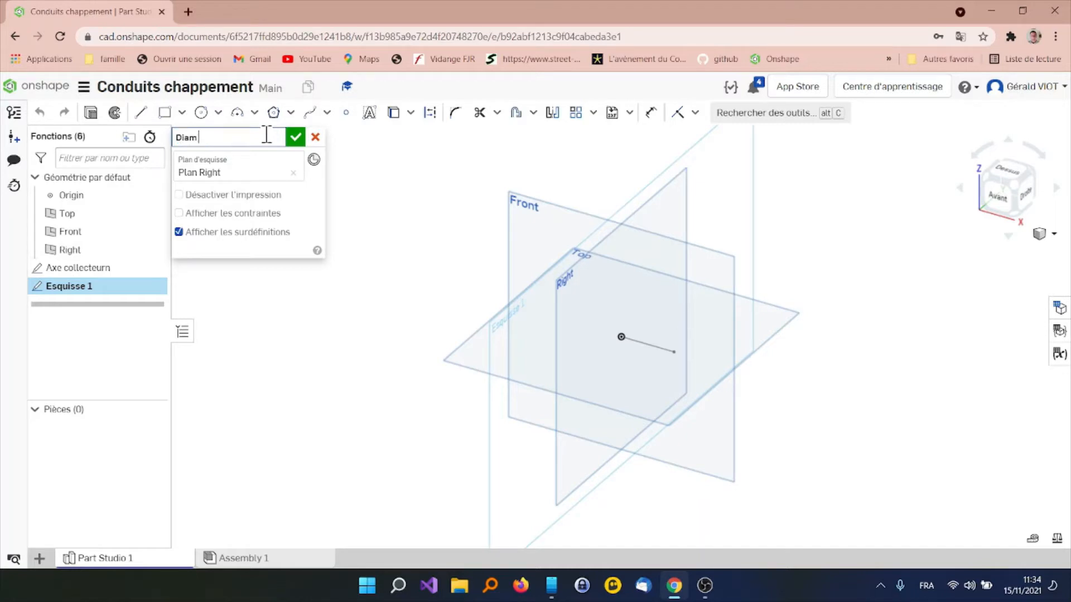
pyautogui.write(' collecteur')
pyautogui.press('BackSpace')
pyautogui.press('BackSpace')
pyautogui.press('BackSpace')
pyautogui.press('BackSpace')
pyautogui.write('teur')
# Draw a circle centred on the origin, dimension its centre-to-edge distance as 21 mm, and accept the sketch
pyautogui.click(201, 112)
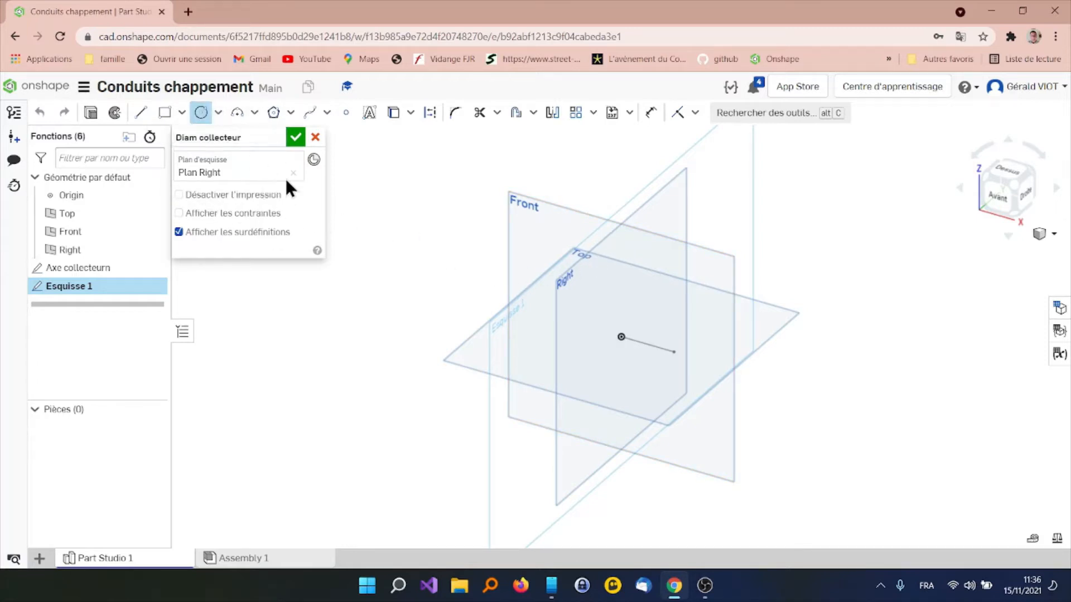
pyautogui.click(622, 337)
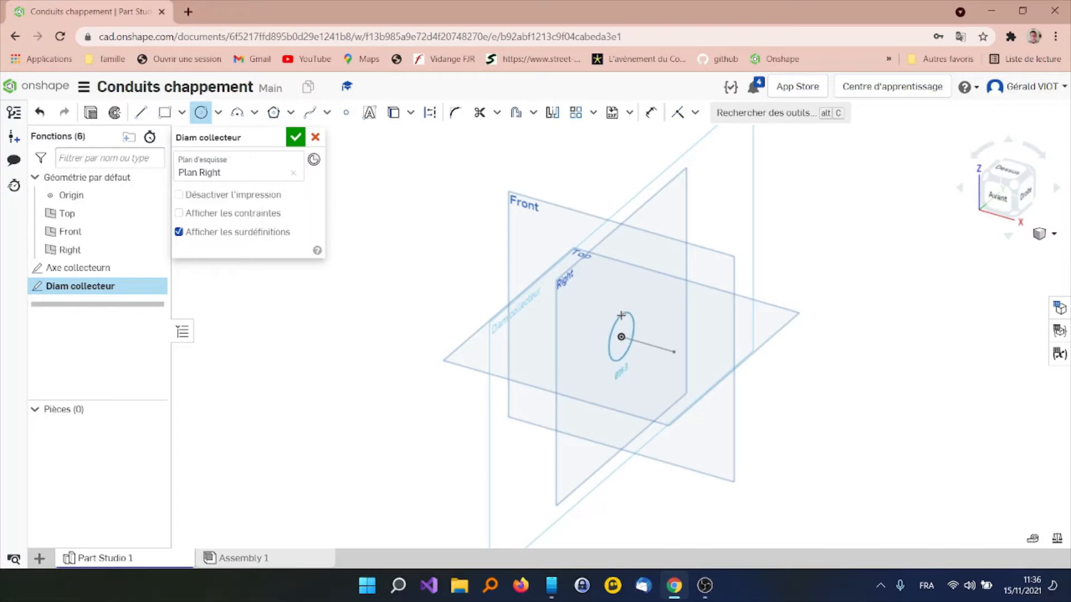
pyautogui.click(621, 316)
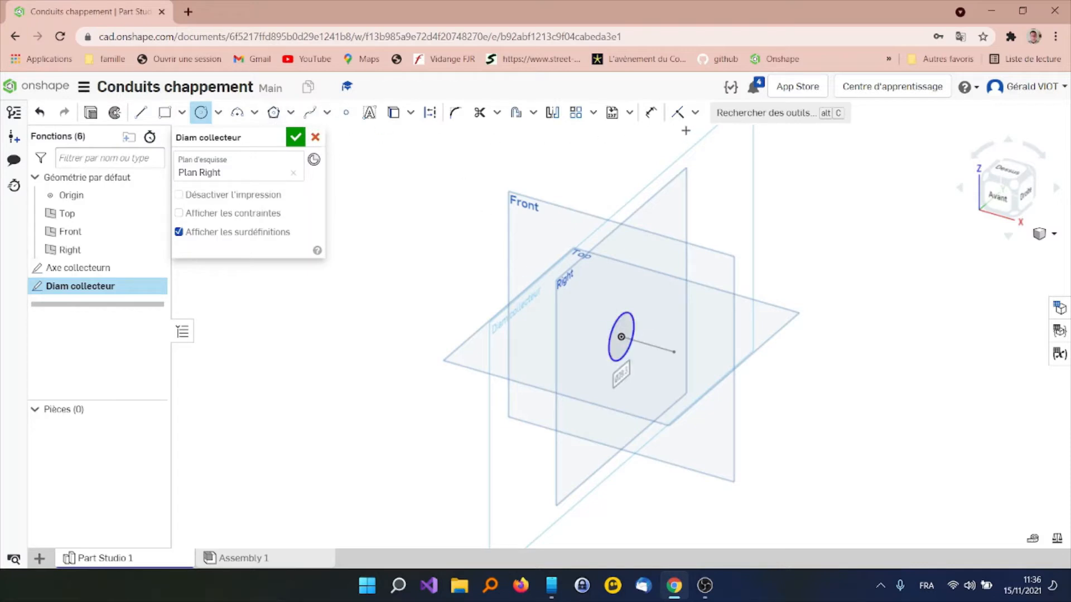
pyautogui.click(650, 112)
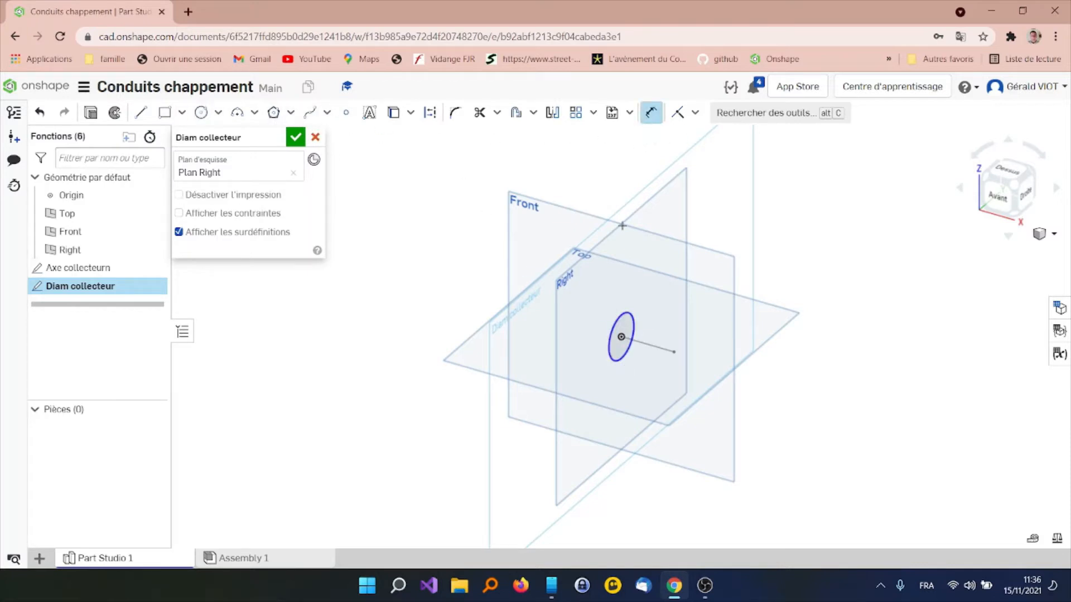
pyautogui.click(617, 318)
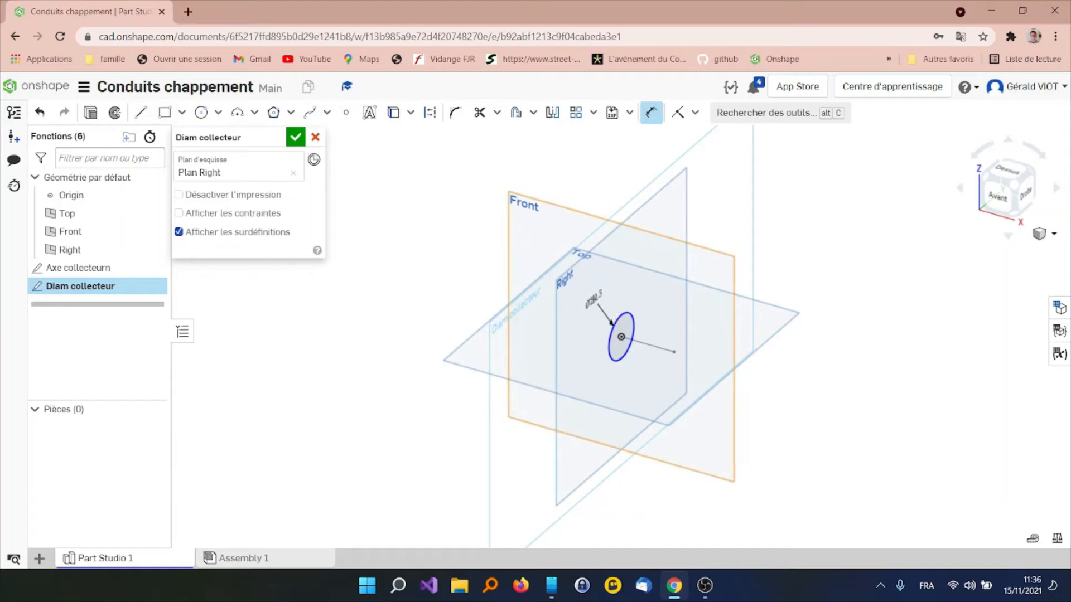
pyautogui.click(592, 299)
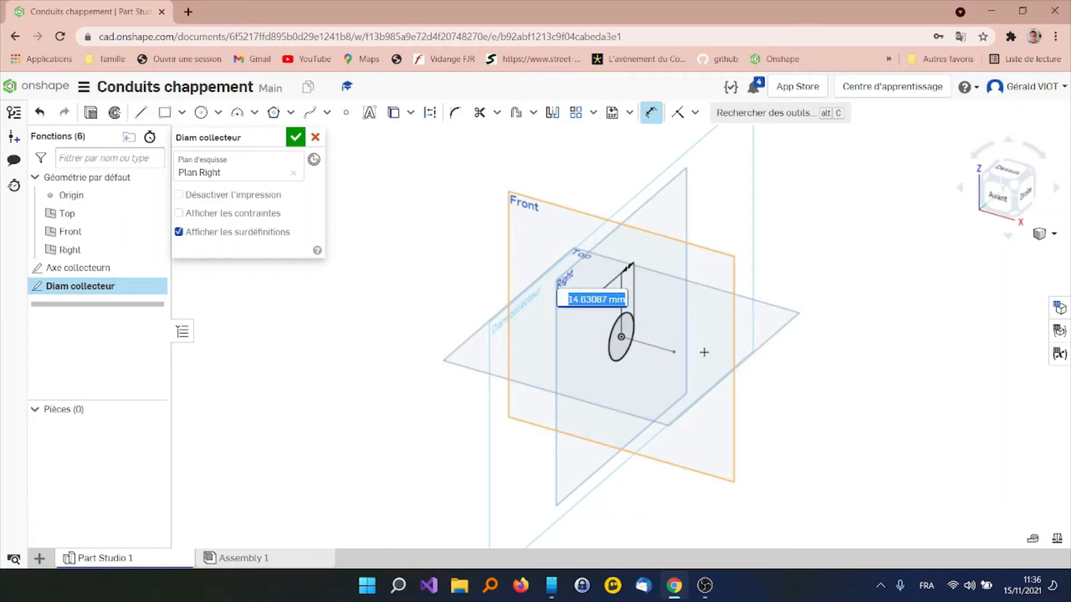
pyautogui.write('21')
pyautogui.press('Return')
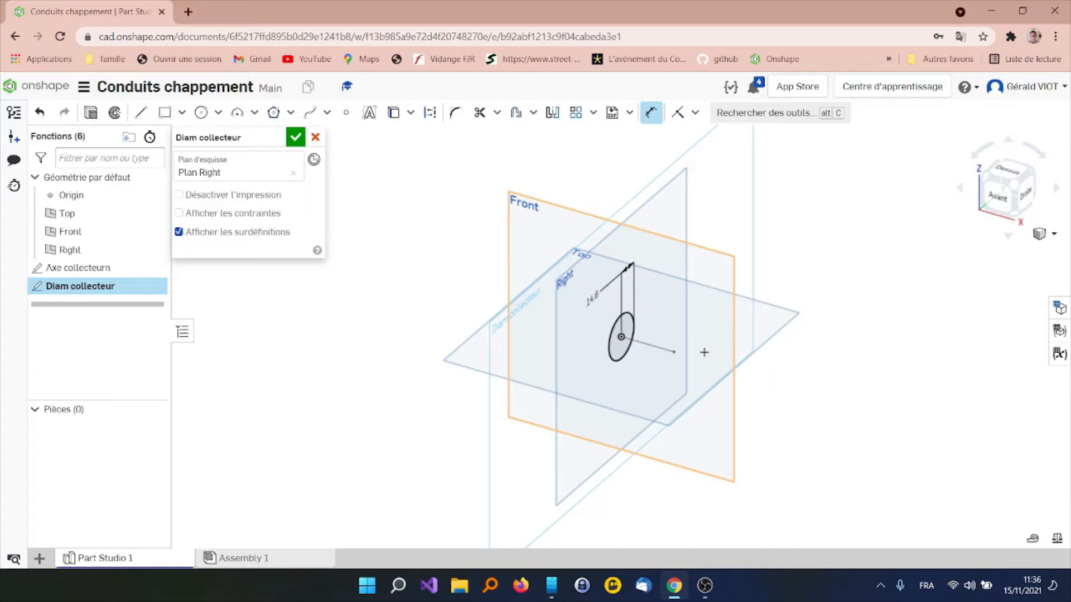
pyautogui.click(296, 137)
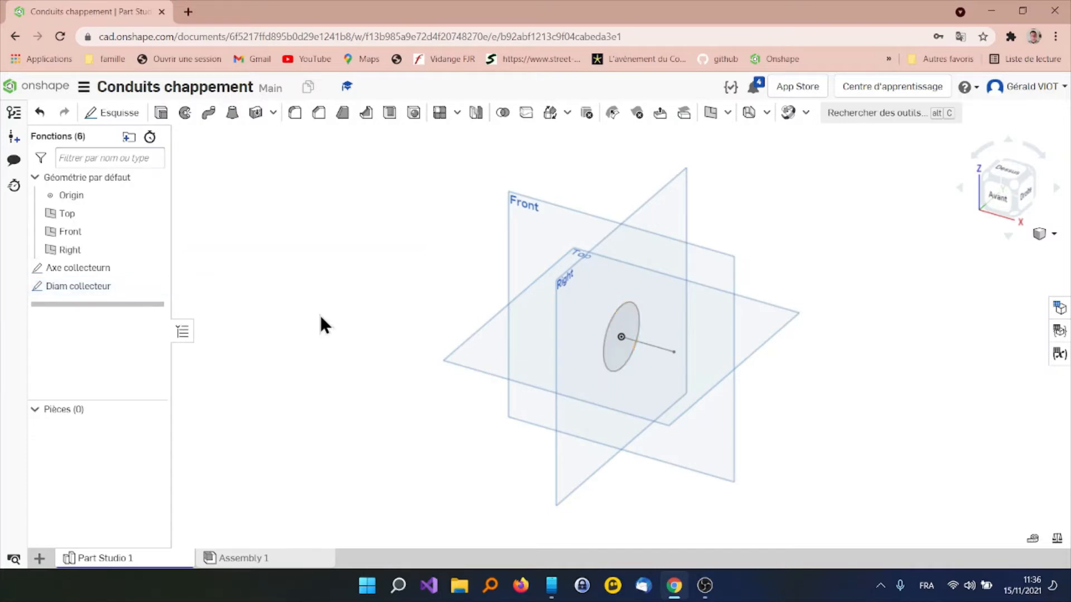
# Begin a line-angle construction plane about the Axe collecteurn line with an angle of 25 degrees
pyautogui.moveTo(320, 316); pyautogui.dragTo(385, 287, button='right')
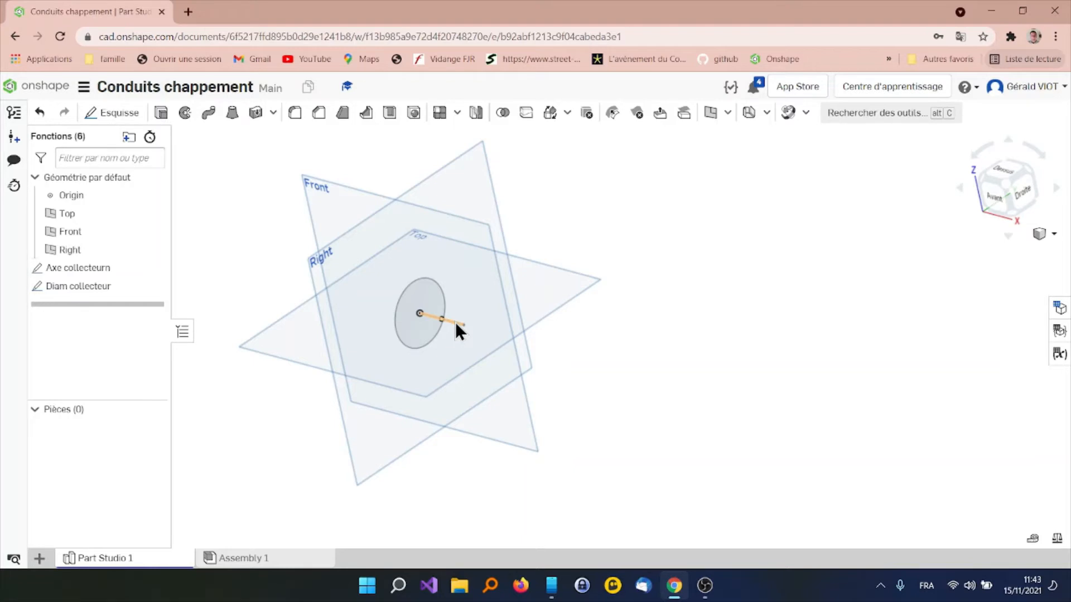
pyautogui.click(710, 113)
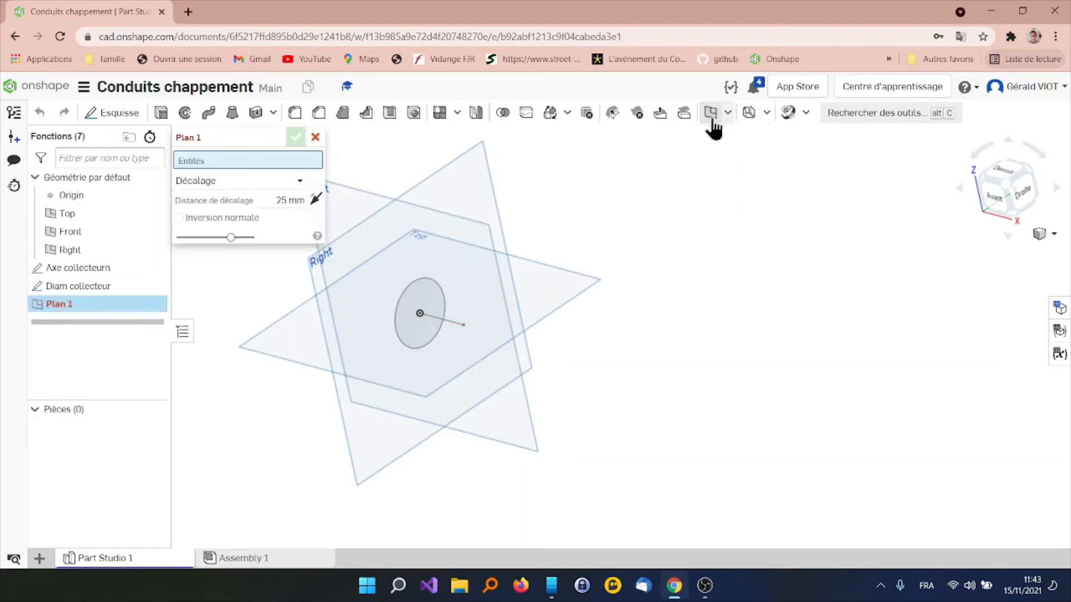
pyautogui.click(301, 183)
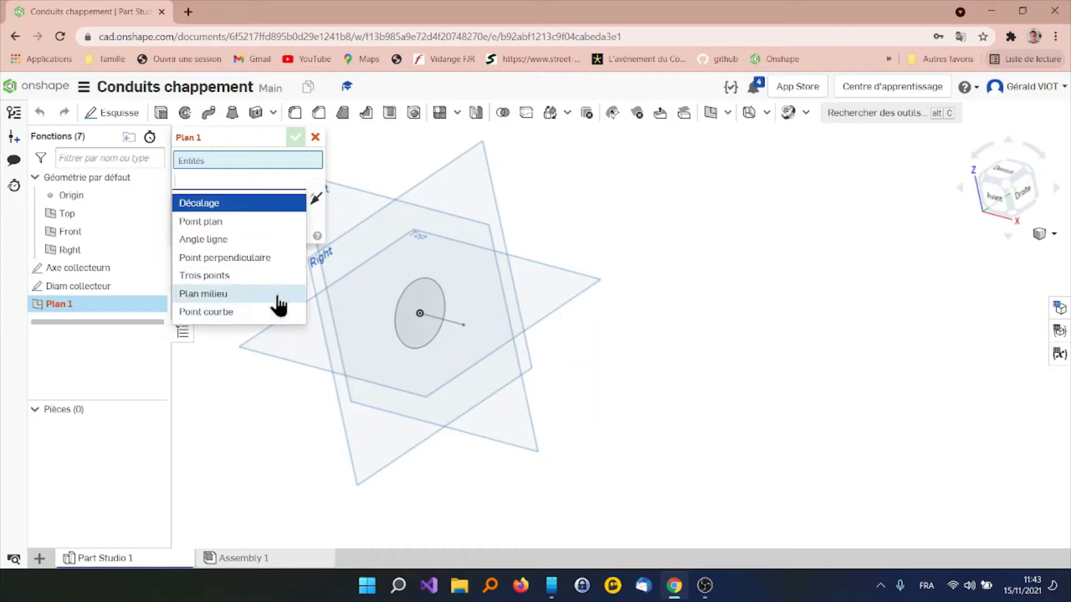
pyautogui.click(270, 242)
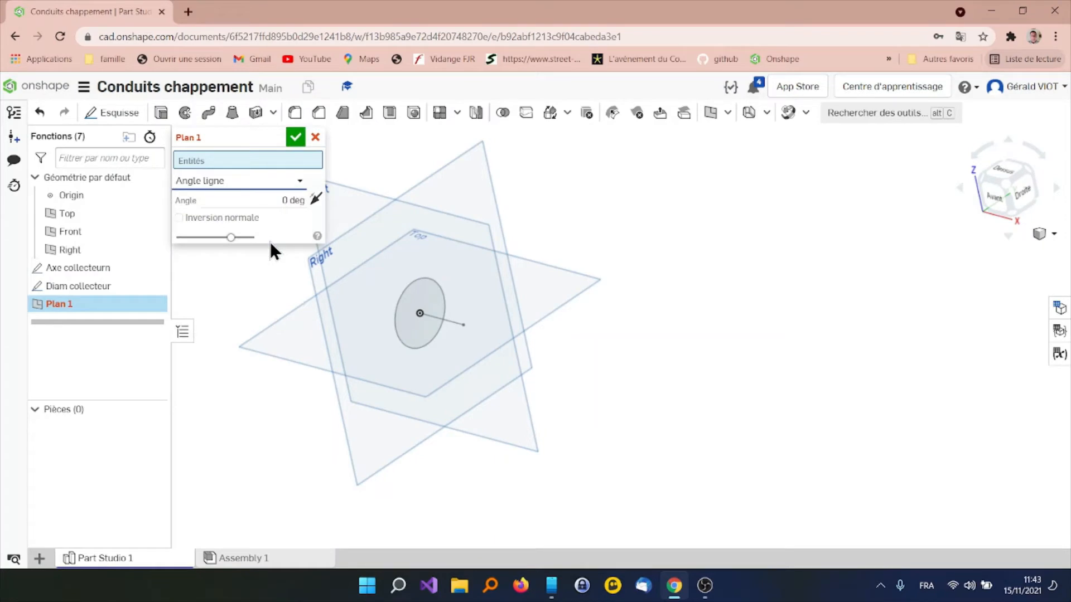
pyautogui.click(450, 323)
pyautogui.moveTo(472, 356); pyautogui.dragTo(478, 319)
pyautogui.write('25')
pyautogui.press('Return')
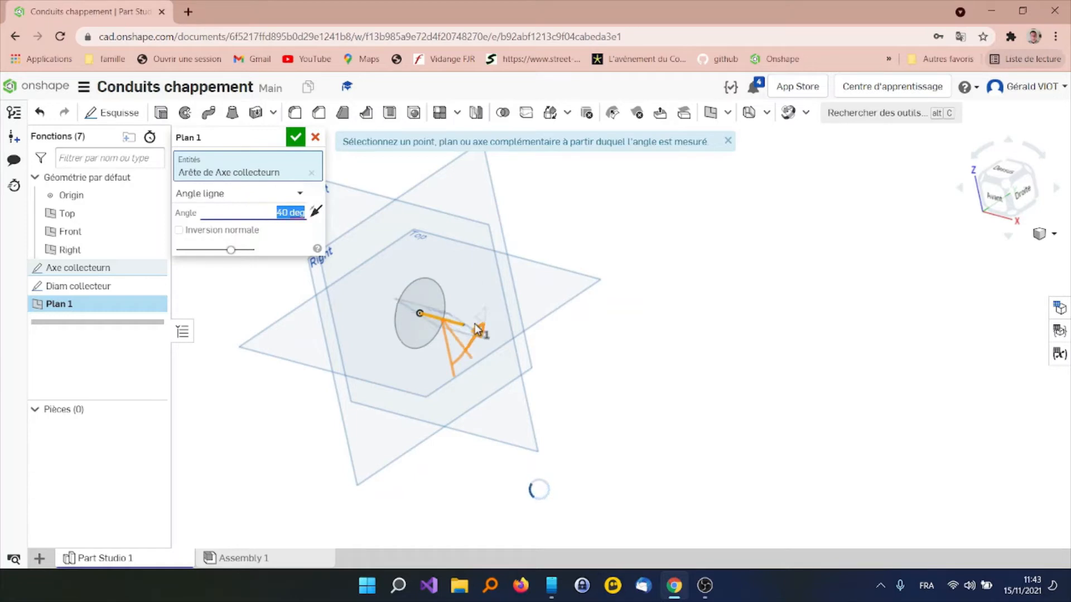
# Set the plane's angle to 15 degrees, name it "Plan 1 tuyau" and accept it
pyautogui.click(277, 213)
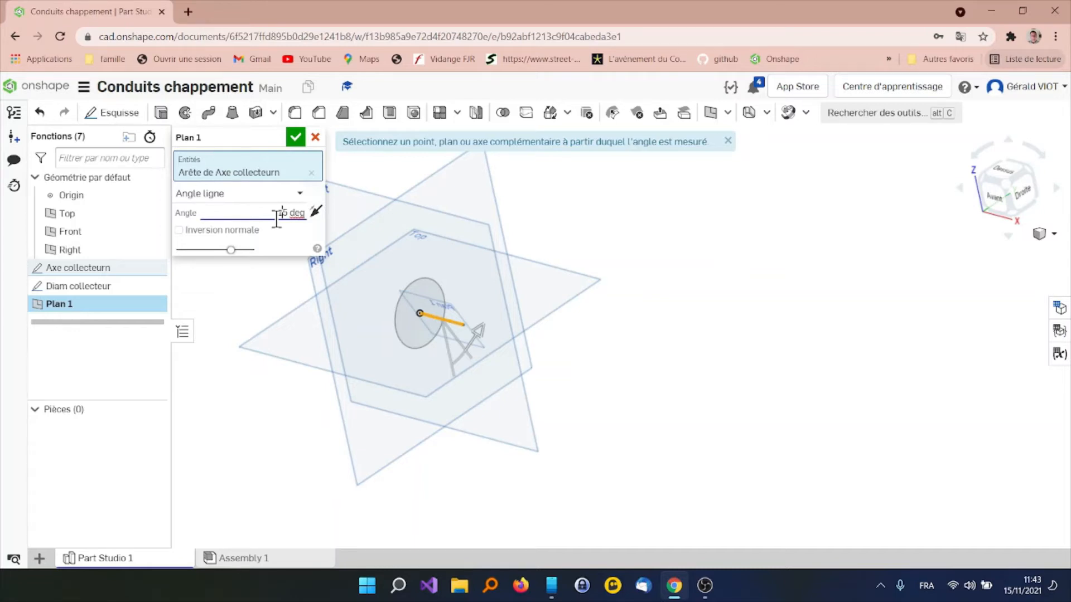
pyautogui.press('Return')
pyautogui.click(276, 137)
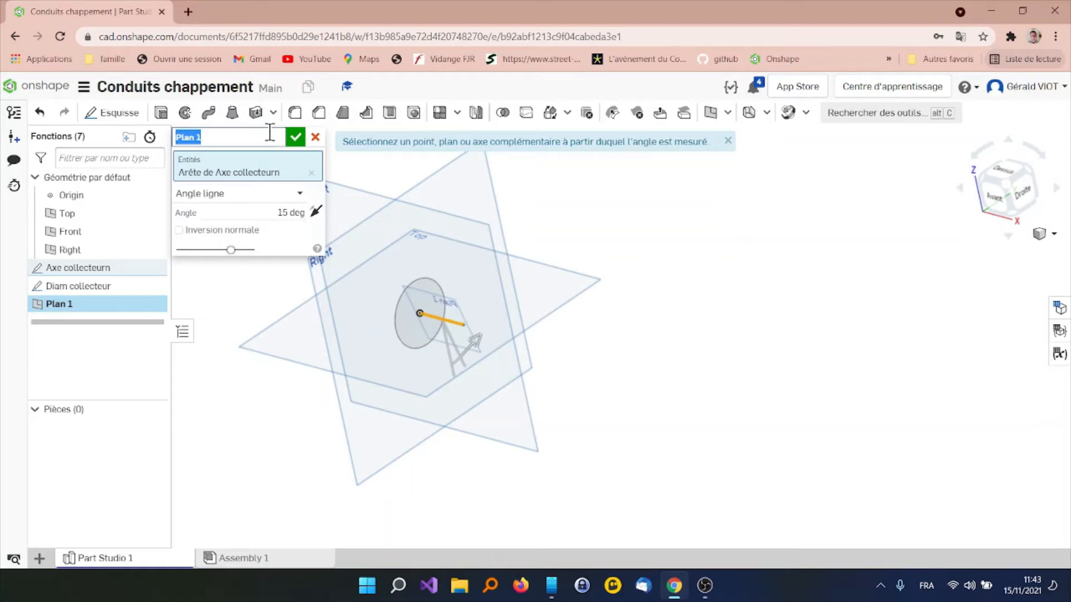
pyautogui.click(263, 137)
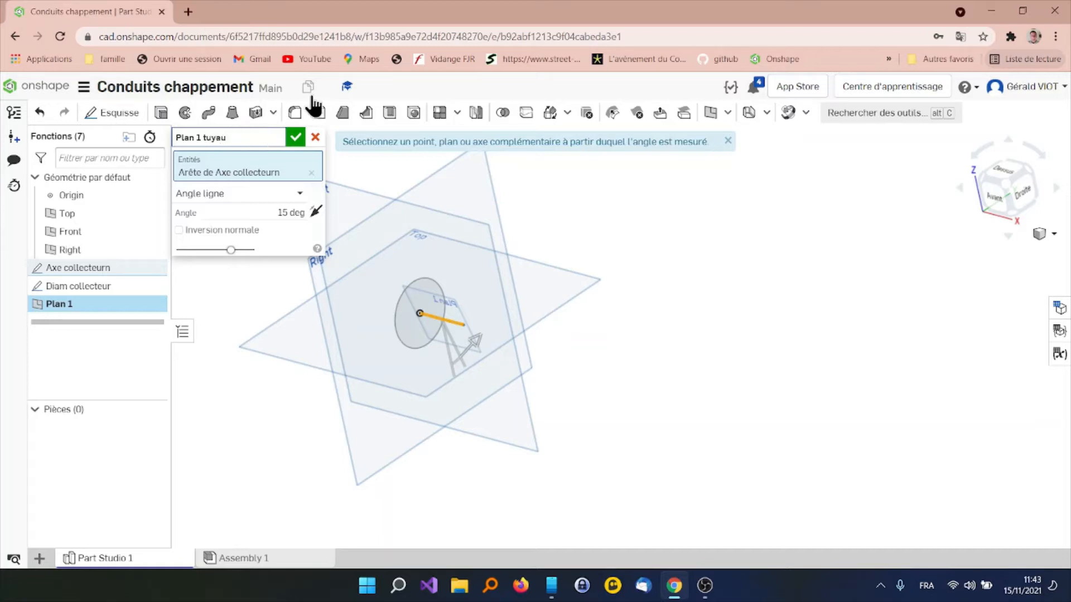
pyautogui.click(295, 137)
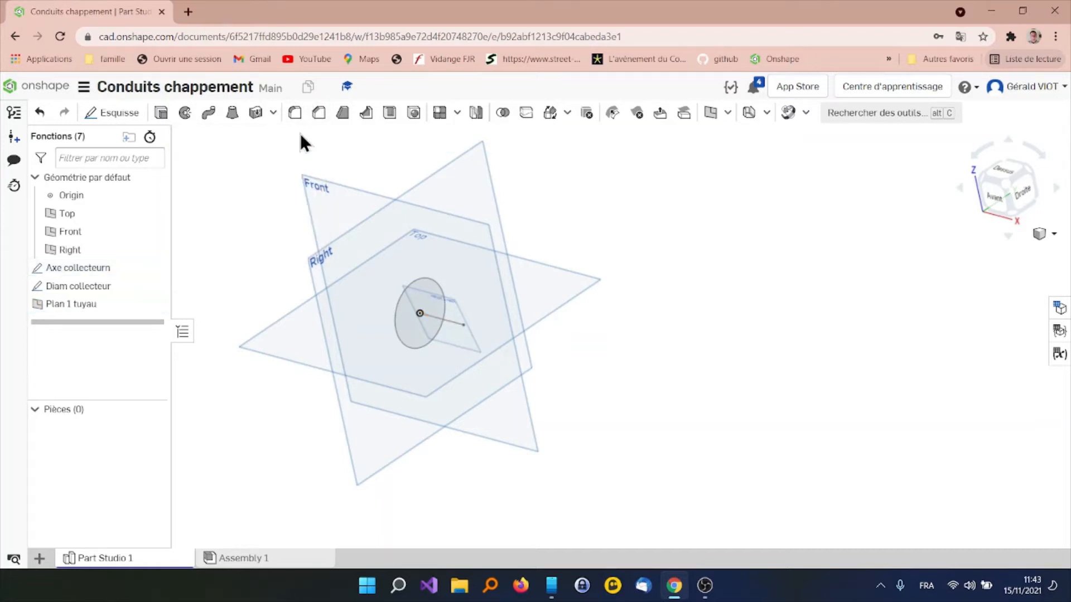
# Start a sketch on the Plan 1 tuyau plane
pyautogui.click(84, 305)
pyautogui.moveTo(299, 359); pyautogui.dragTo(340, 327, button='right')
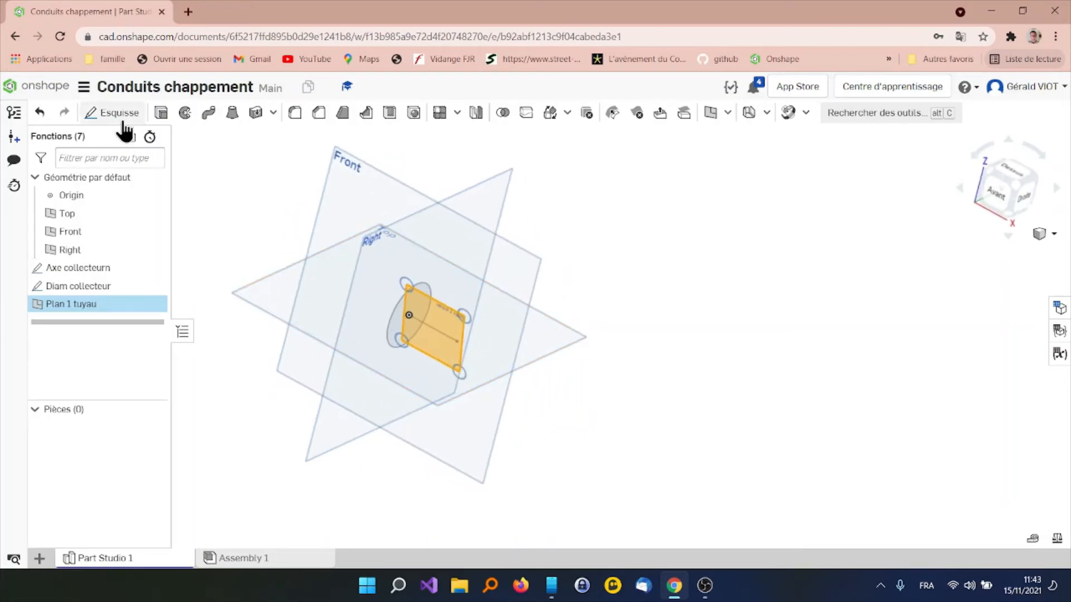
pyautogui.click(124, 122)
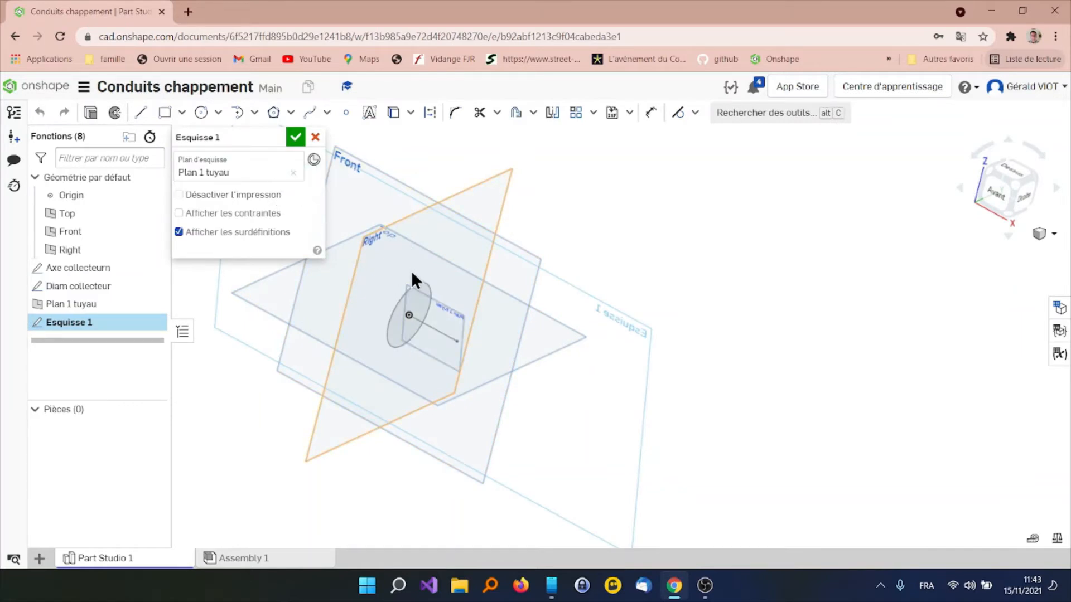
pyautogui.press('n')
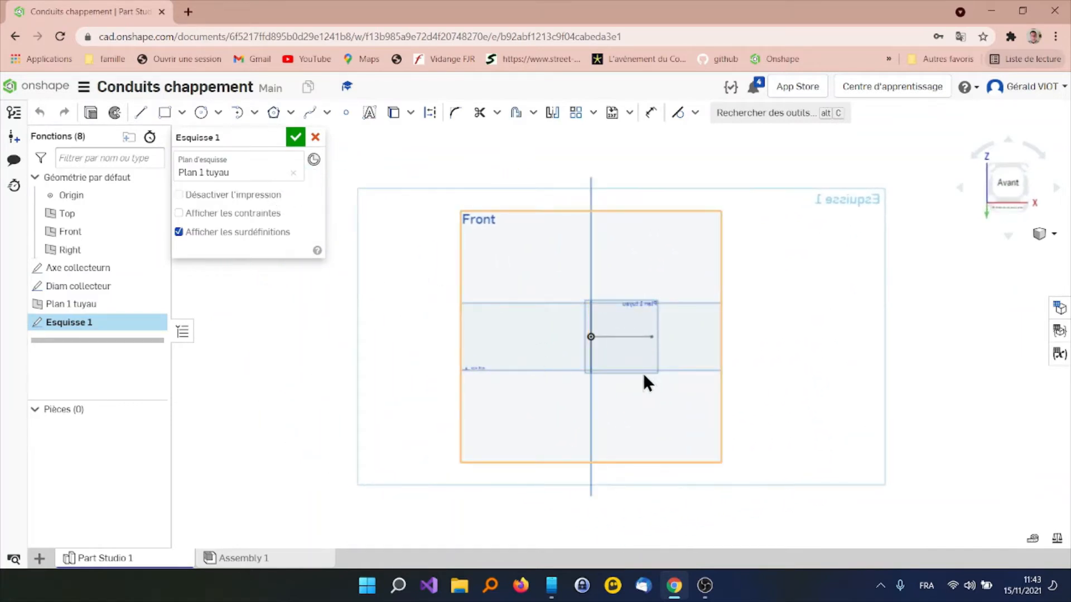
pyautogui.scroll(3, 644, 340)
pyautogui.scroll(-1, 535, 323)
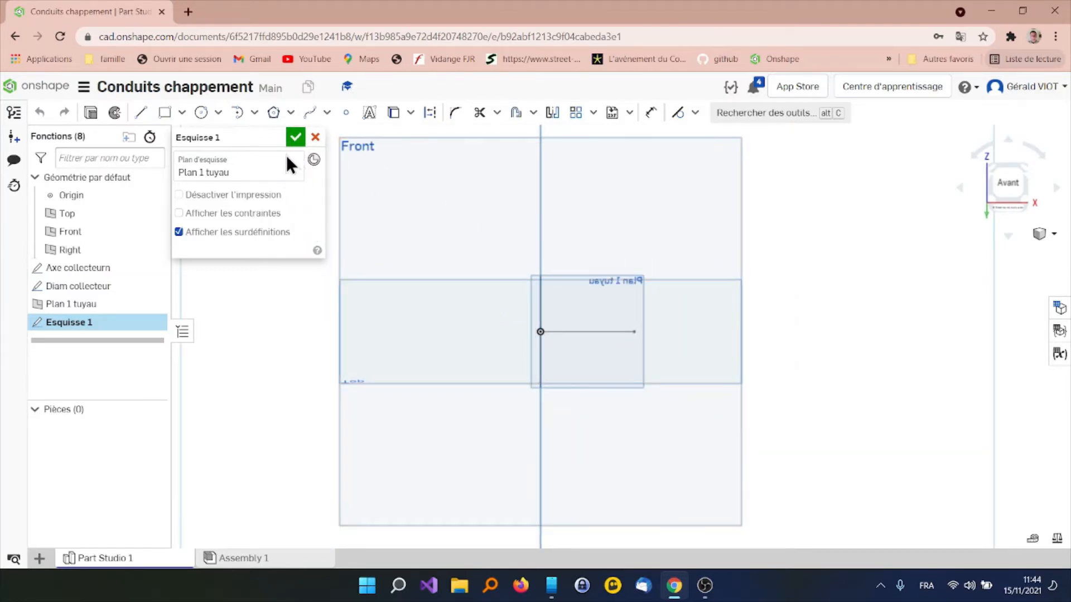
pyautogui.scroll(-3, 427, 200)
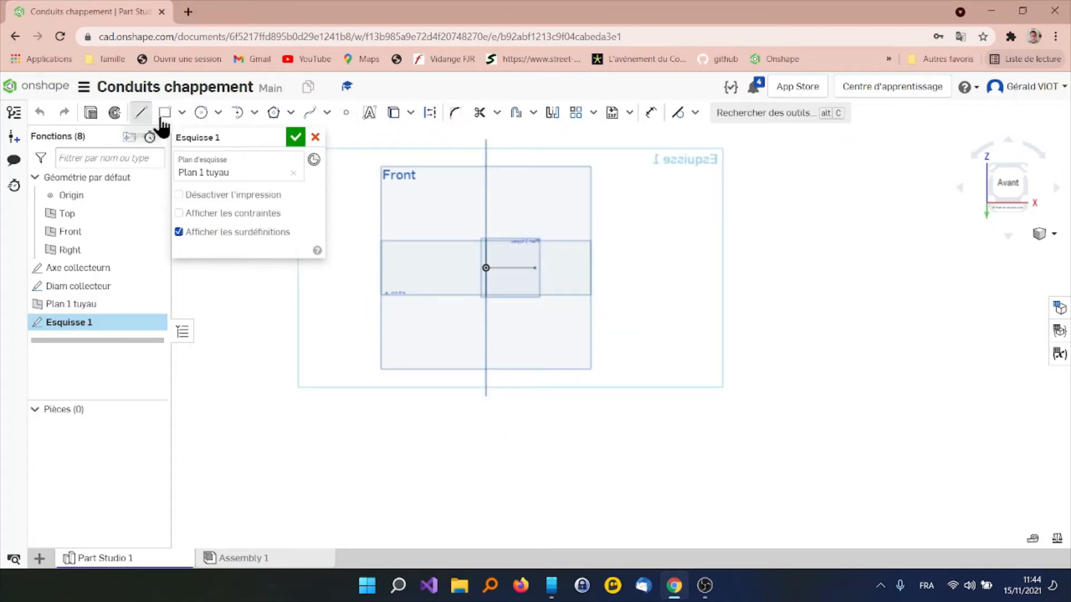
# Draw a short horizontal line above the Front plane, starting vertically above the origin, and dimension its length as 20 mm
pyautogui.click(140, 113)
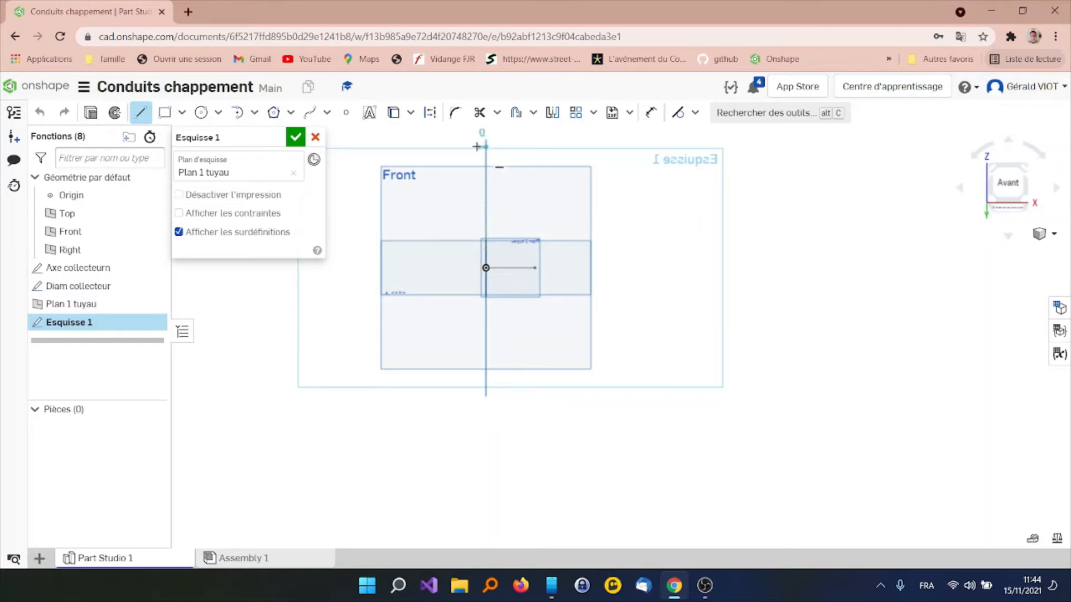
pyautogui.click(486, 146)
pyautogui.click(467, 146)
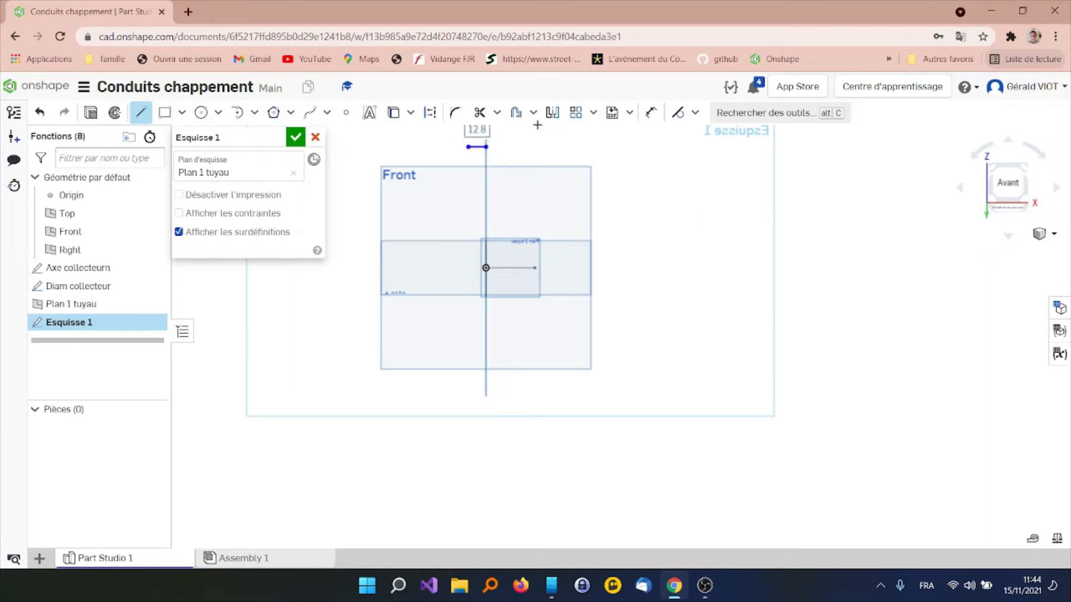
pyautogui.click(649, 115)
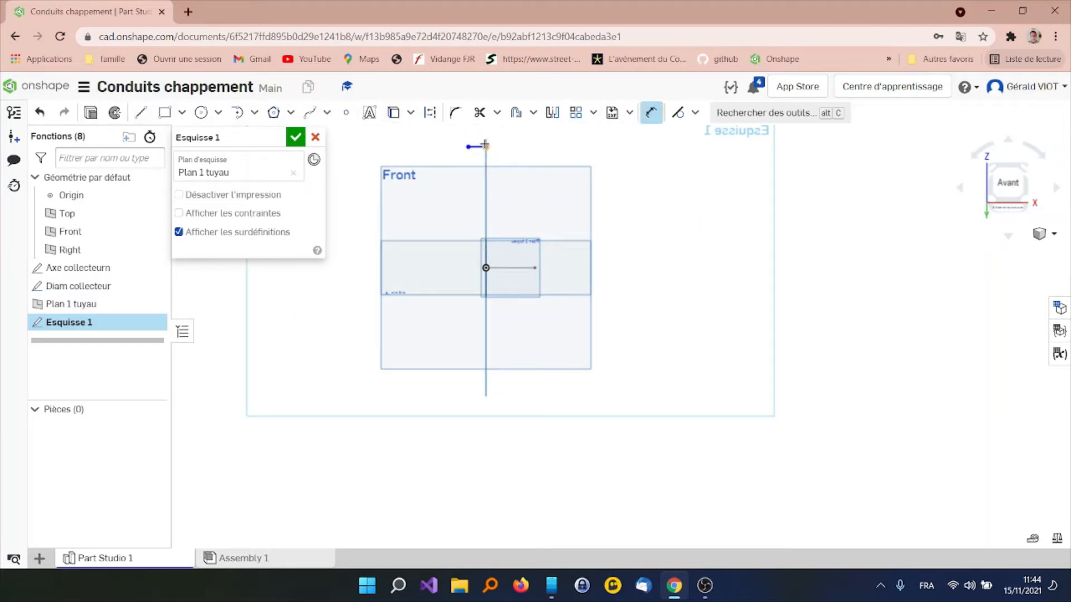
pyautogui.click(478, 129)
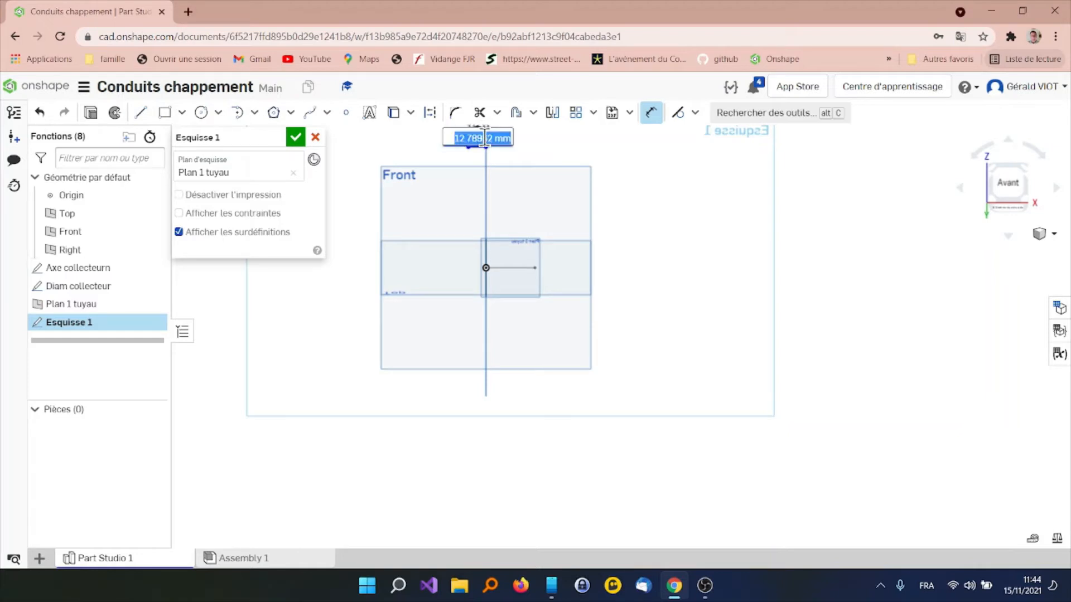
pyautogui.write('2')
pyautogui.press('Return')
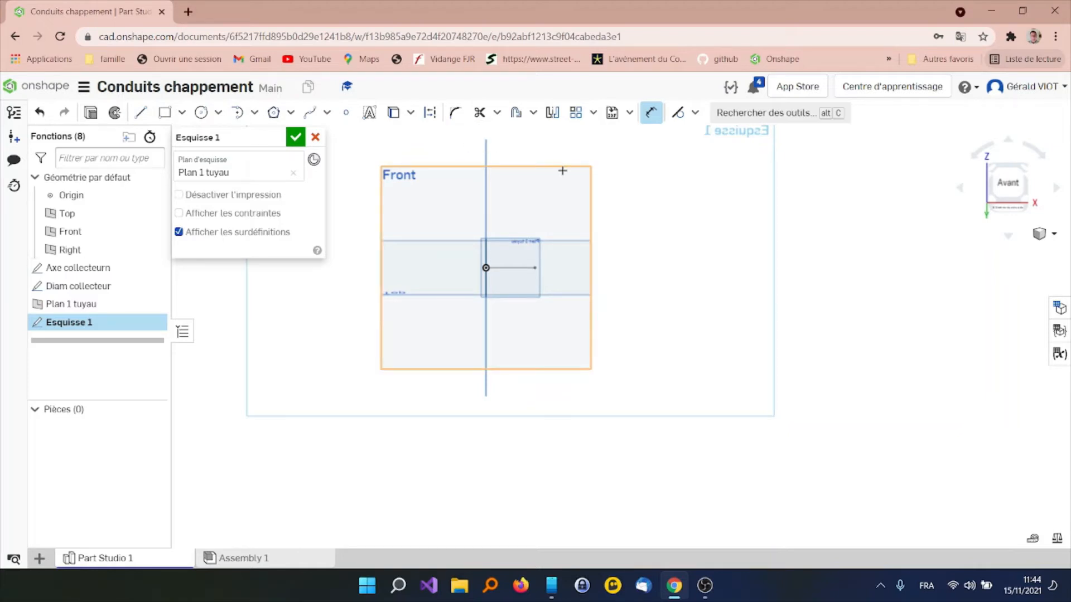
pyautogui.scroll(-3, 524, 175)
pyautogui.scroll(-3, 529, 173)
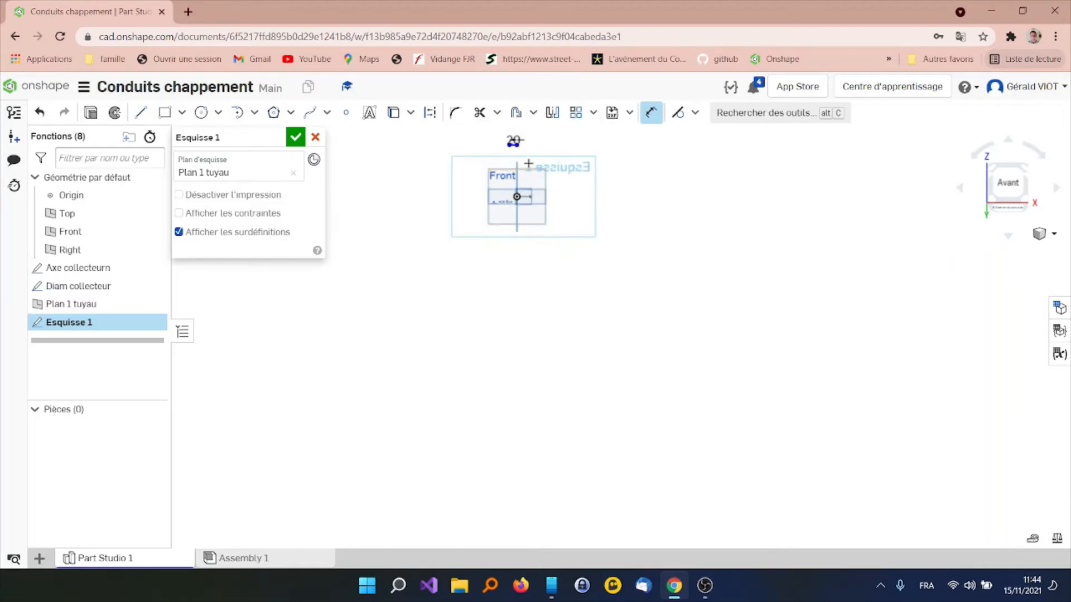
pyautogui.press('f')
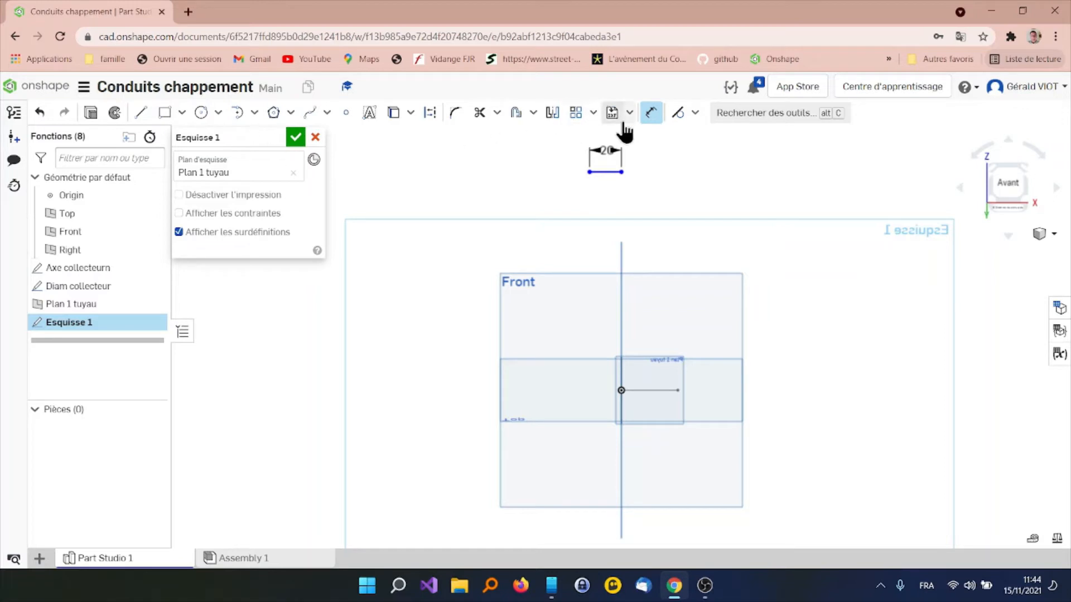
# Dimension the vertical distance from the origin to the right end of the 20 mm line as 500 mm
pyautogui.click(651, 112)
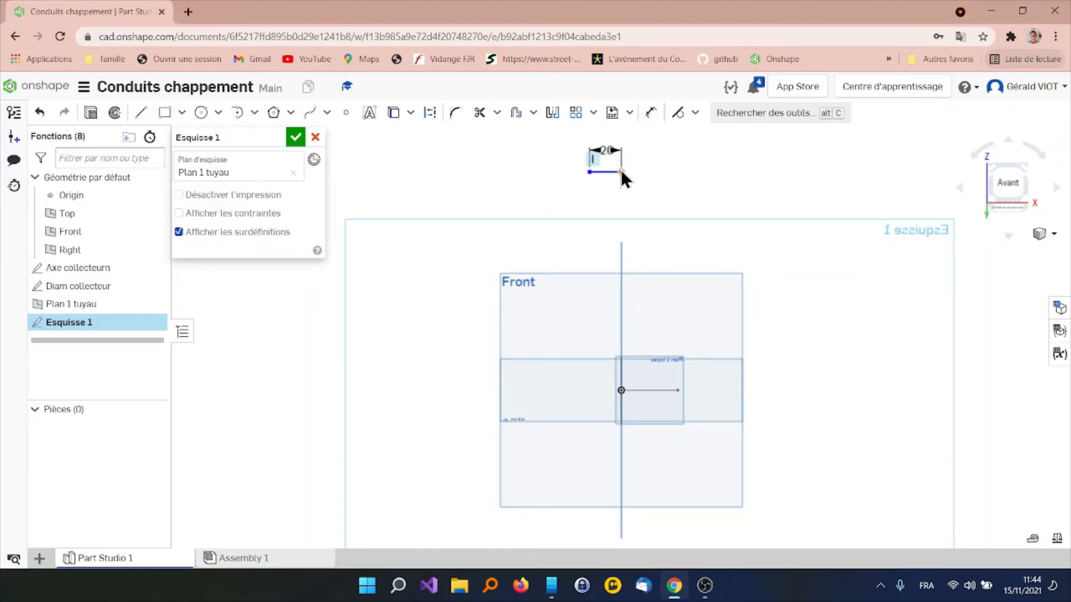
pyautogui.click(651, 112)
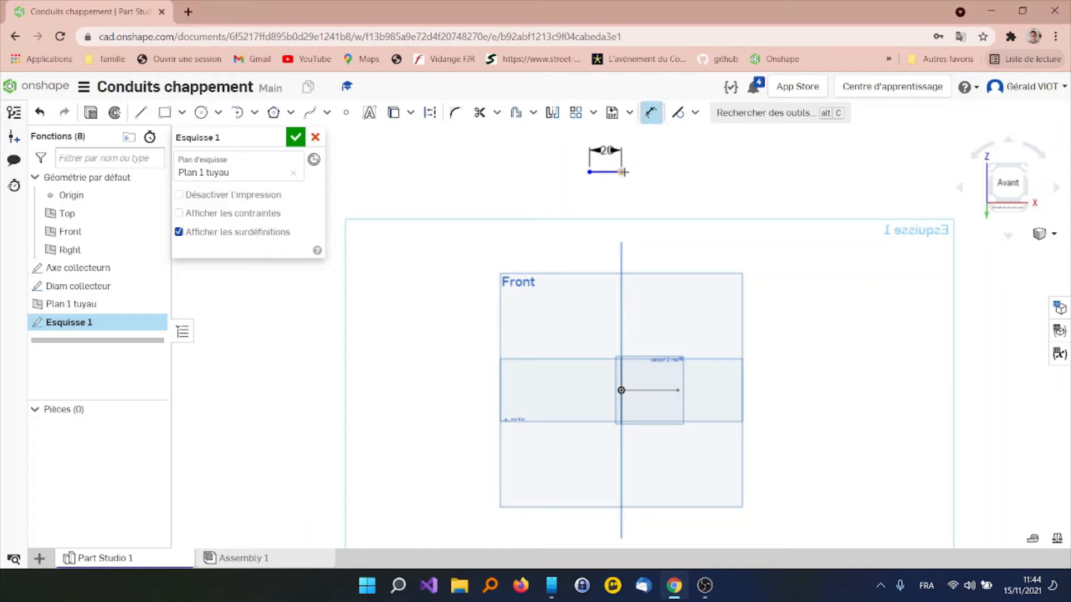
pyautogui.click(621, 391)
pyautogui.click(621, 172)
pyautogui.click(753, 307)
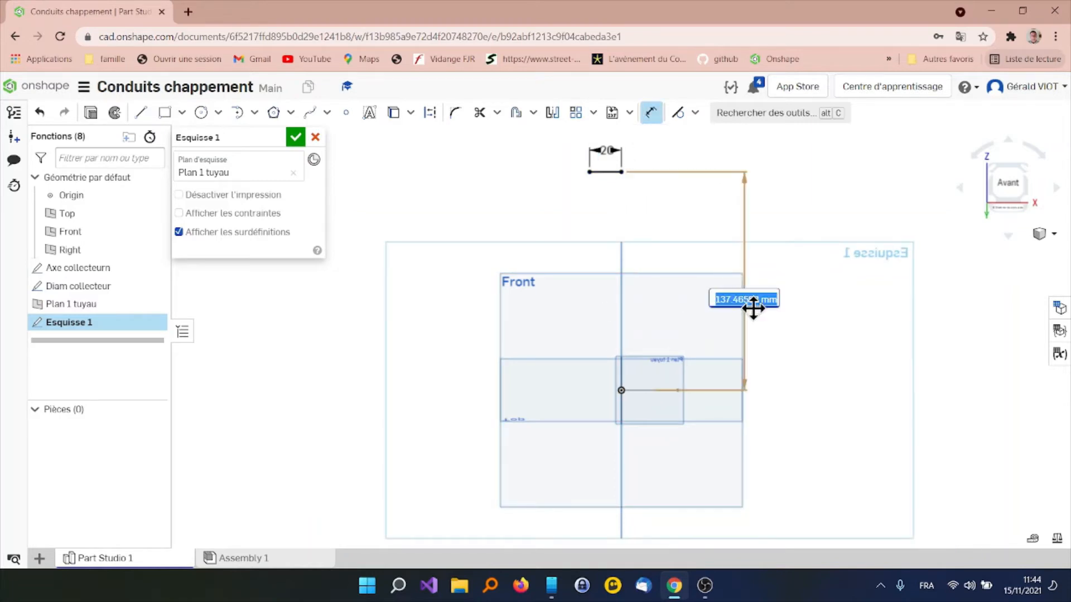
pyautogui.write('500')
pyautogui.press('Return')
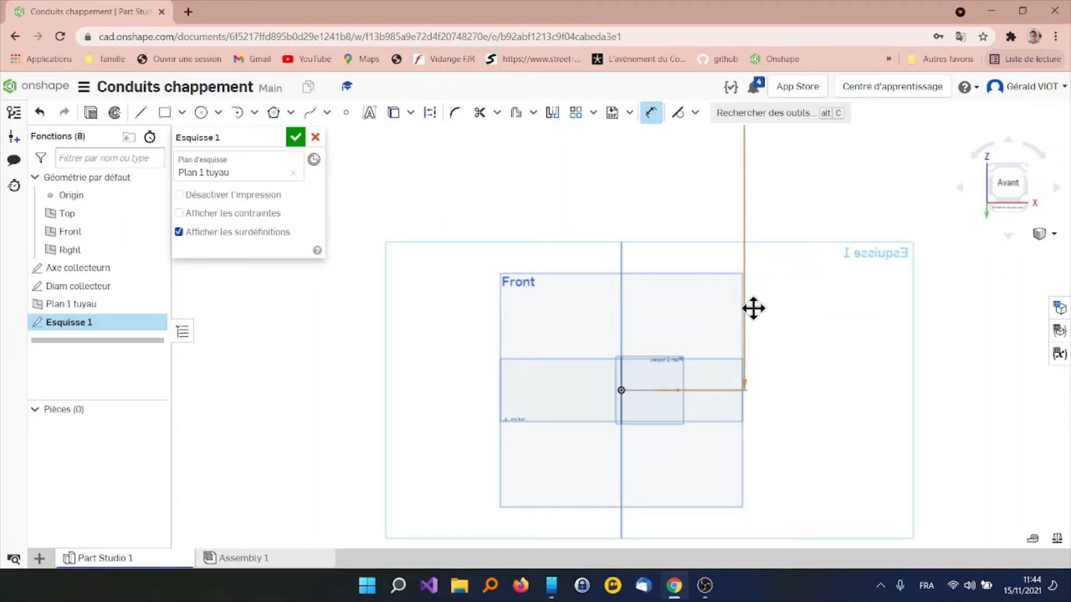
pyautogui.press('f')
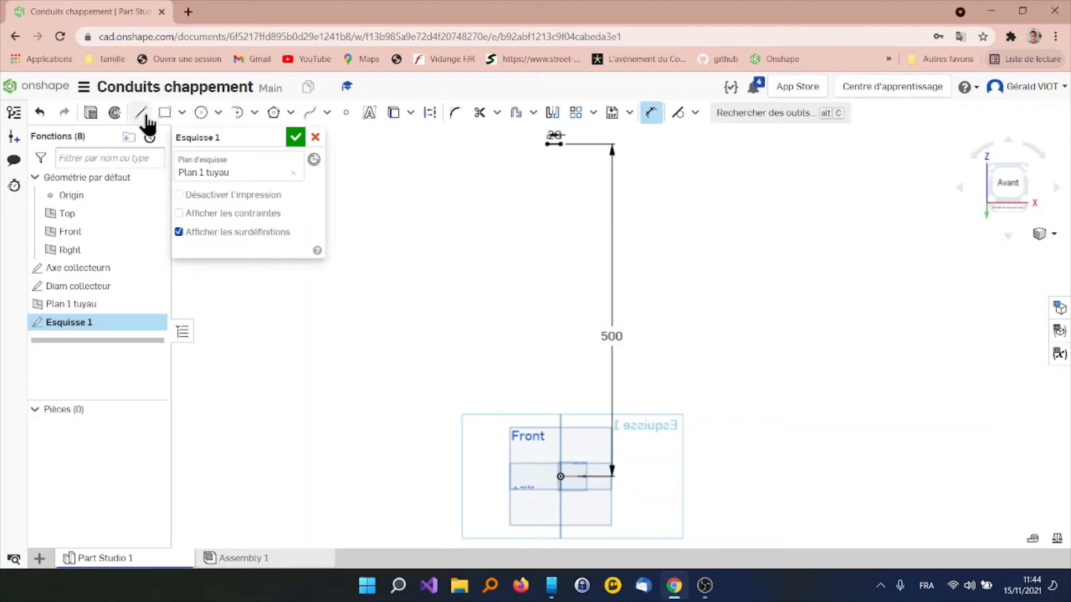
# Draw a slanted line about 354 mm long, from below left of the 20 mm line down towards the Front plane's upper-left corner
pyautogui.click(140, 112)
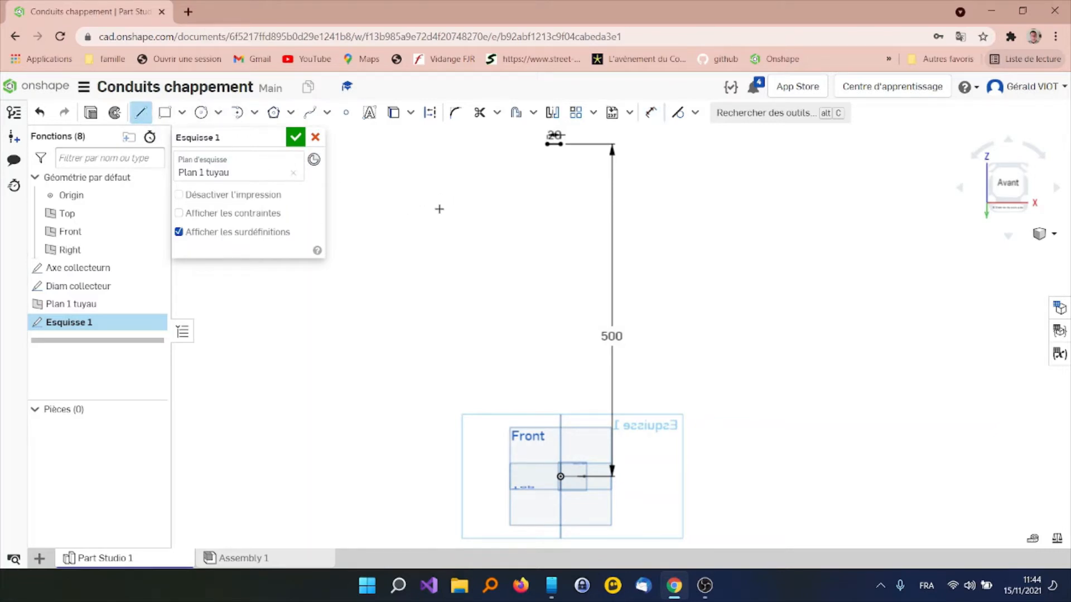
pyautogui.click(446, 197)
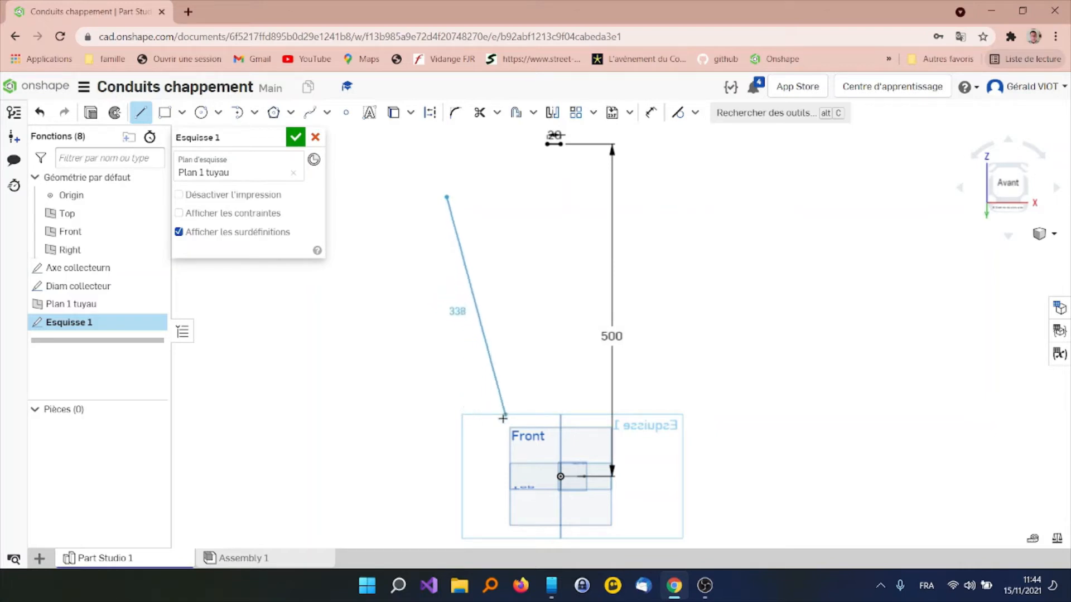
pyautogui.click(488, 428)
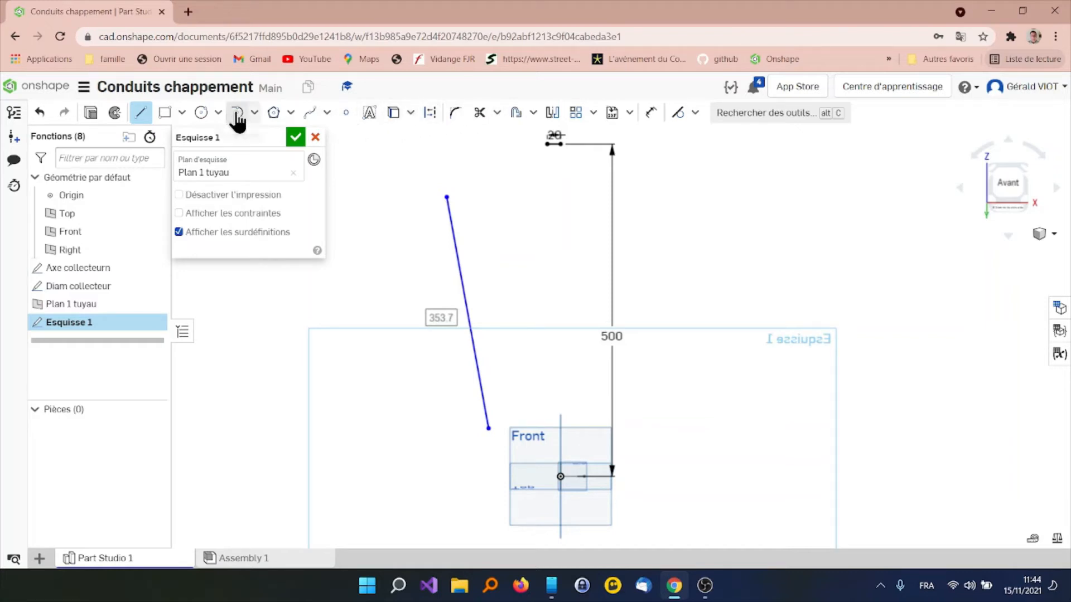
# Try to connect the 20 mm line's left end to the slanted line's upper end with a tangent arc, and undo it
pyautogui.click(237, 115)
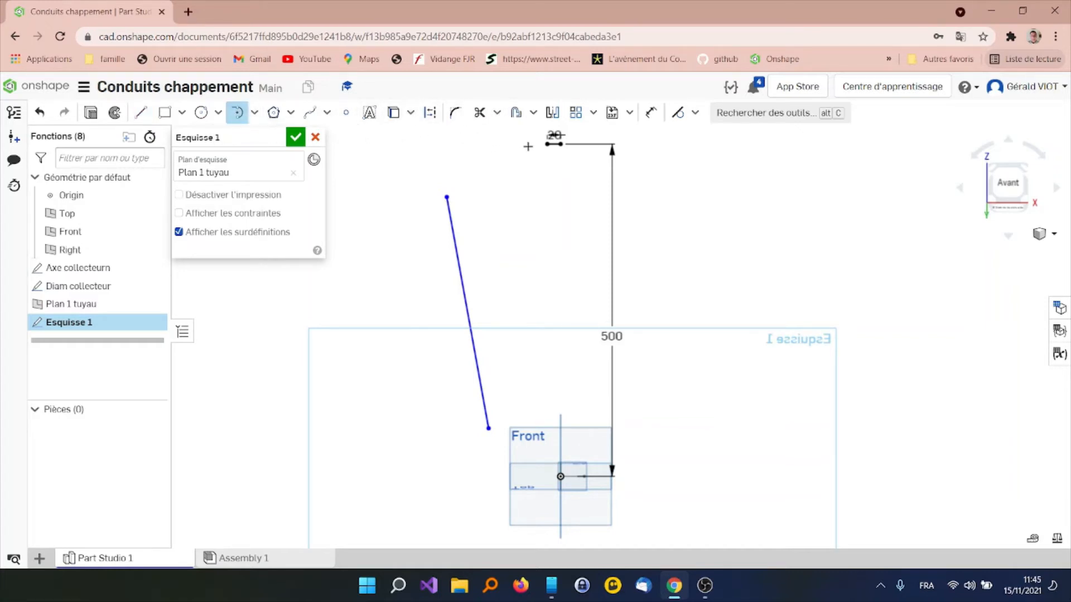
pyautogui.moveTo(546, 144)
pyautogui.mouseDown()
pyautogui.moveTo(443, 176)
pyautogui.moveTo(461, 216)
pyautogui.moveTo(443, 194)
pyautogui.mouseUp()
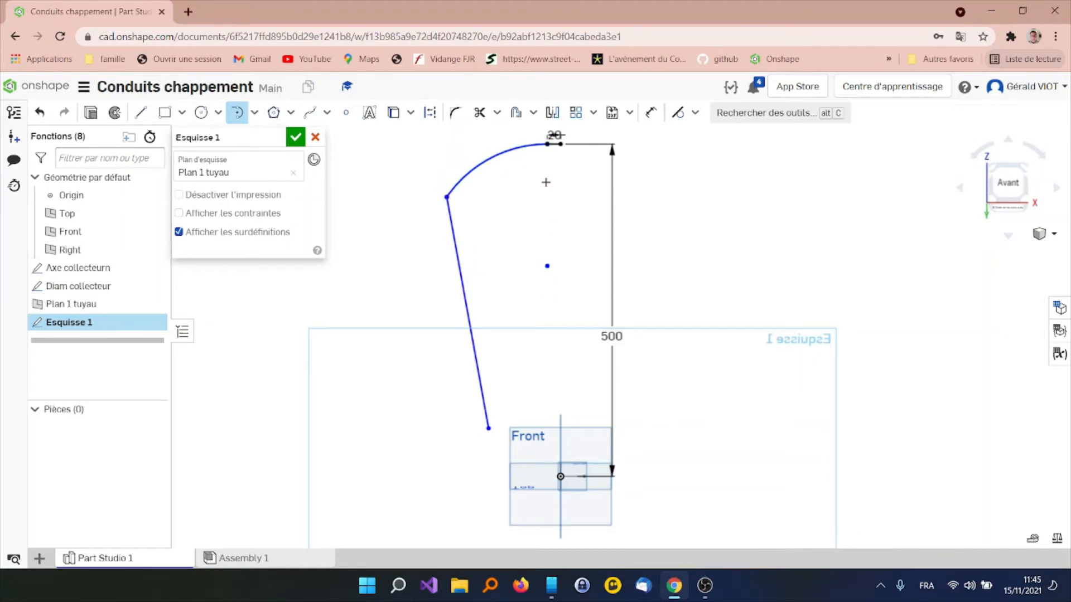
pyautogui.click(545, 265)
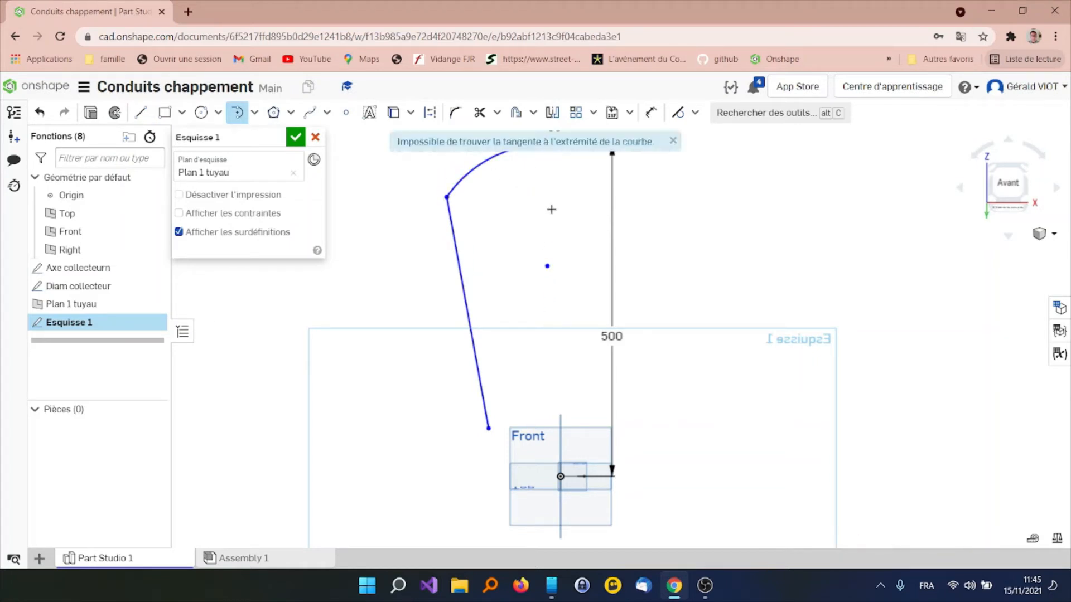
pyautogui.click(673, 141)
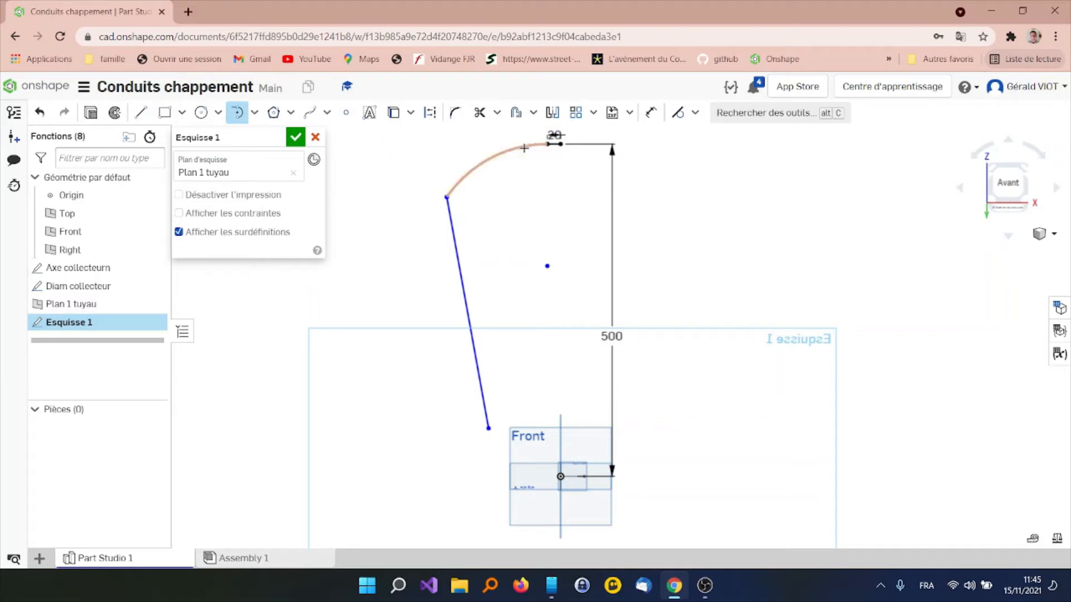
pyautogui.click(557, 144)
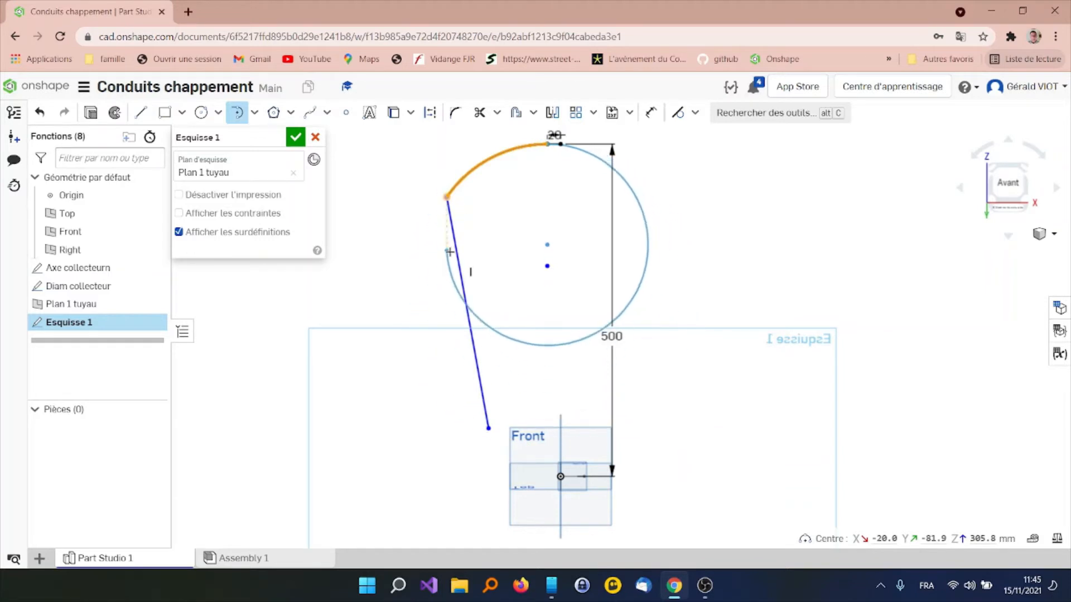
pyautogui.press('Escape')
pyautogui.hotkey('ctrl', 'z')
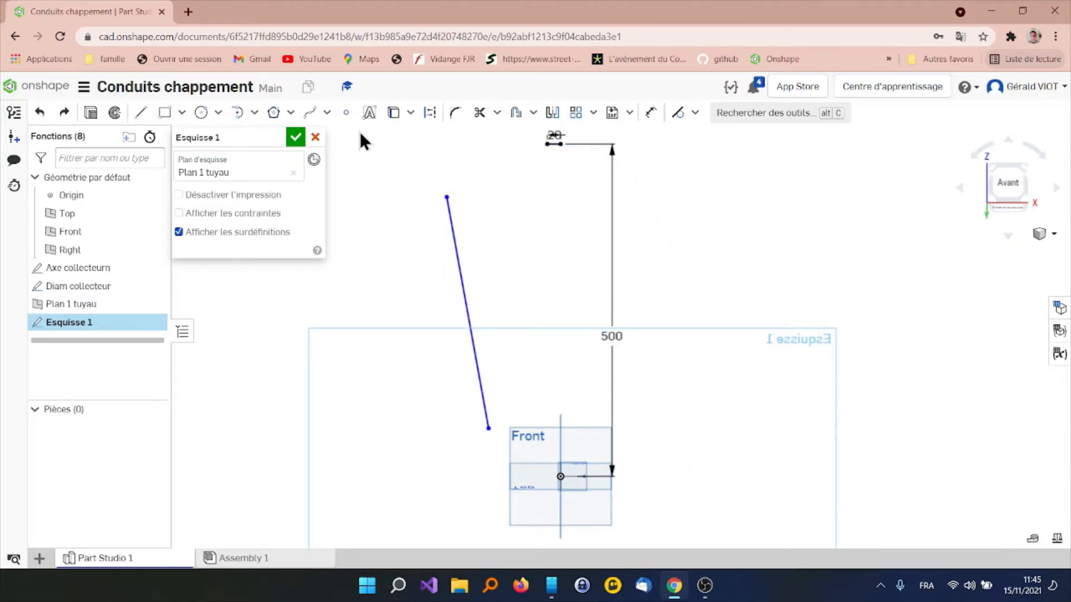
# Connect the slanted line's upper end to the 20 mm line's left end with a tangent arc
pyautogui.click(237, 113)
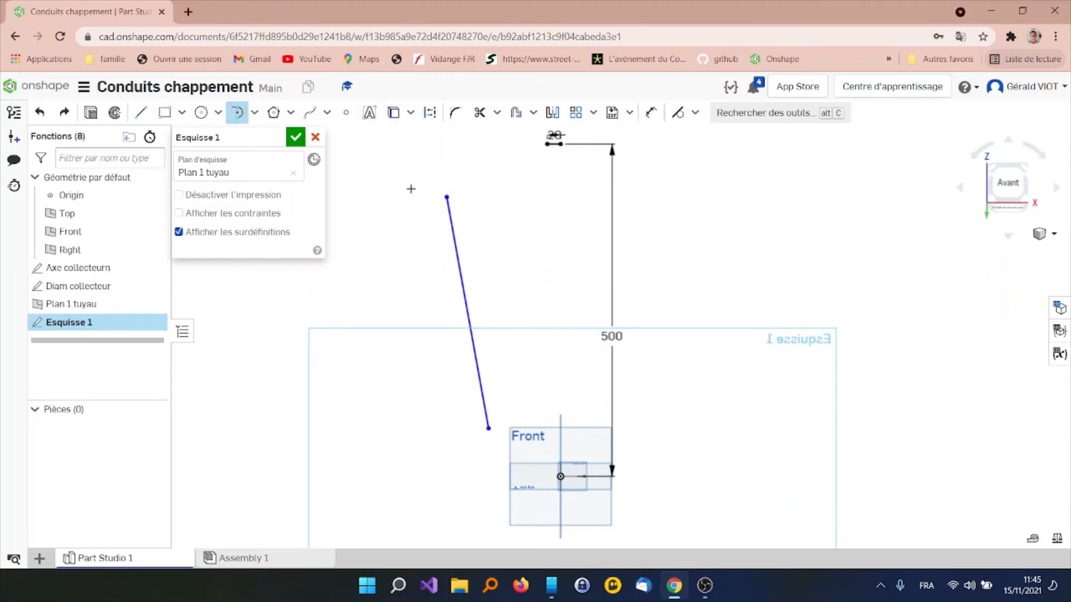
pyautogui.click(446, 194)
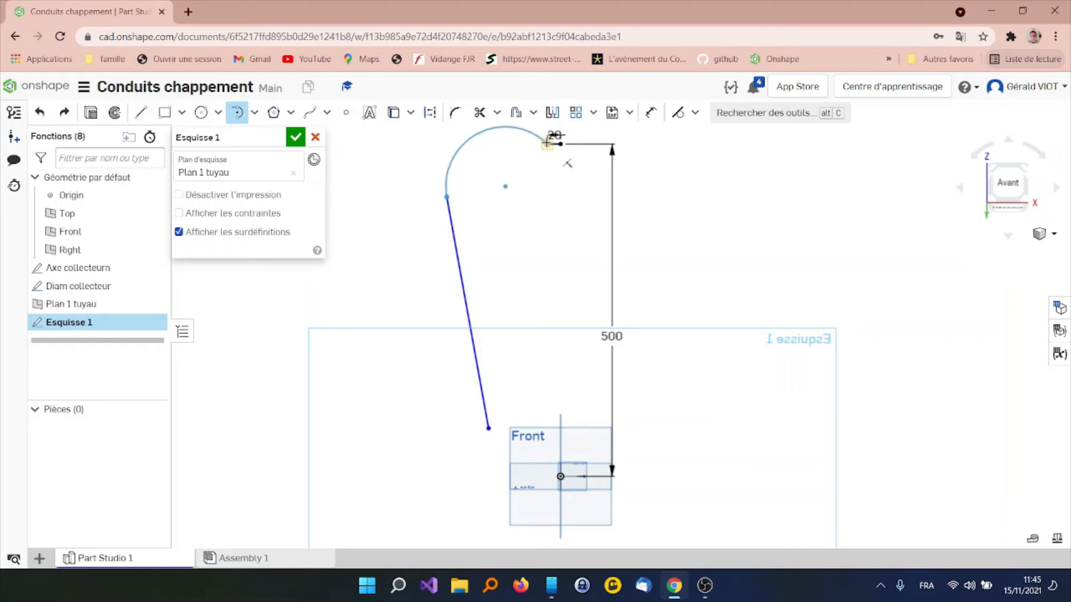
pyautogui.click(547, 142)
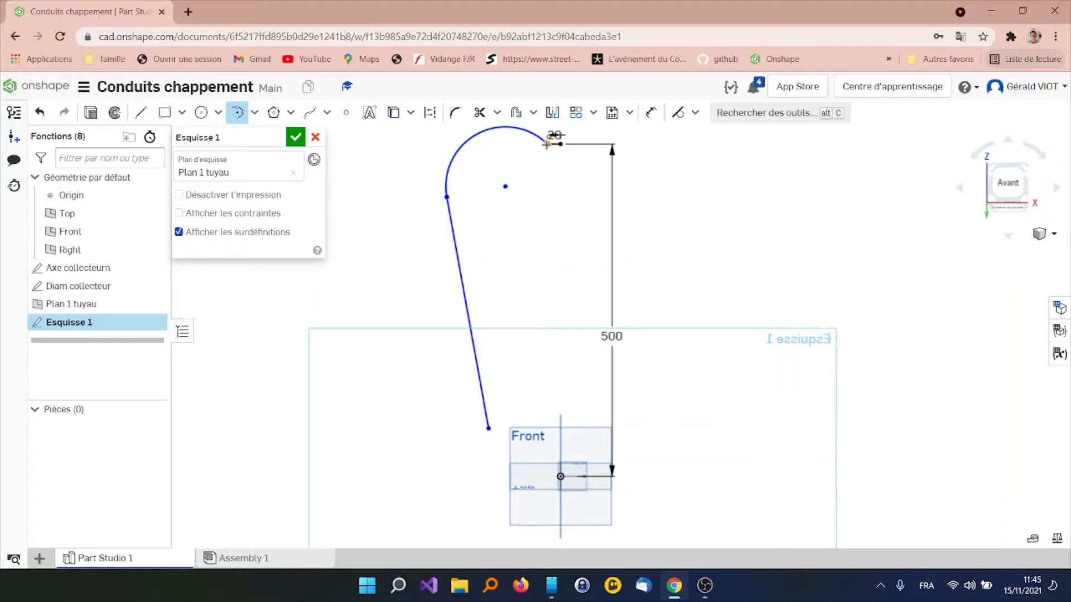
pyautogui.press('Escape')
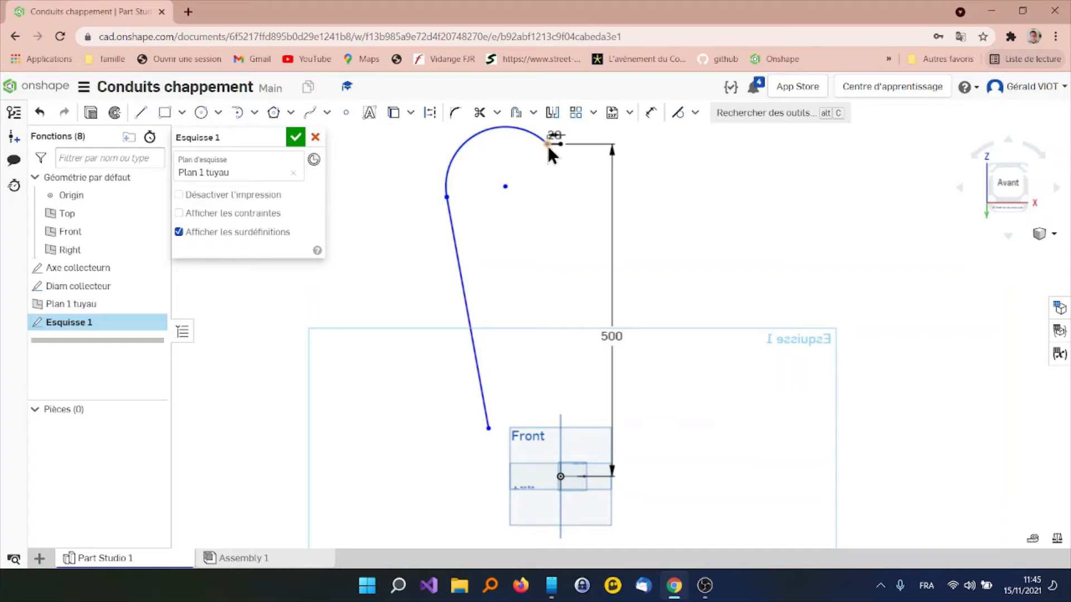
# Draw a tangent arc from the slanted line's lower end to the origin
pyautogui.click(488, 428)
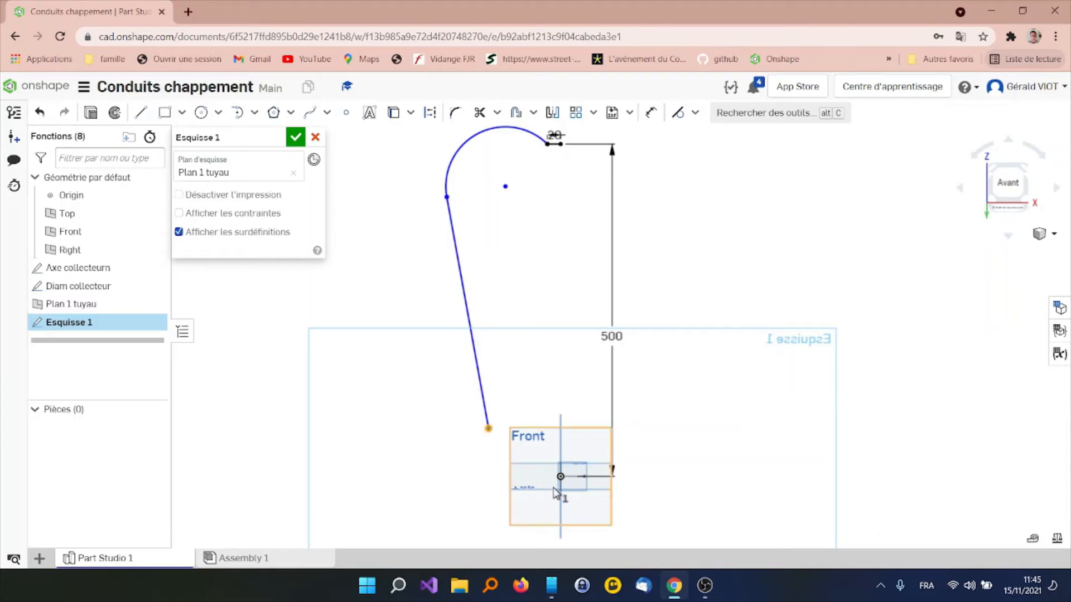
pyautogui.click(238, 113)
pyautogui.click(487, 429)
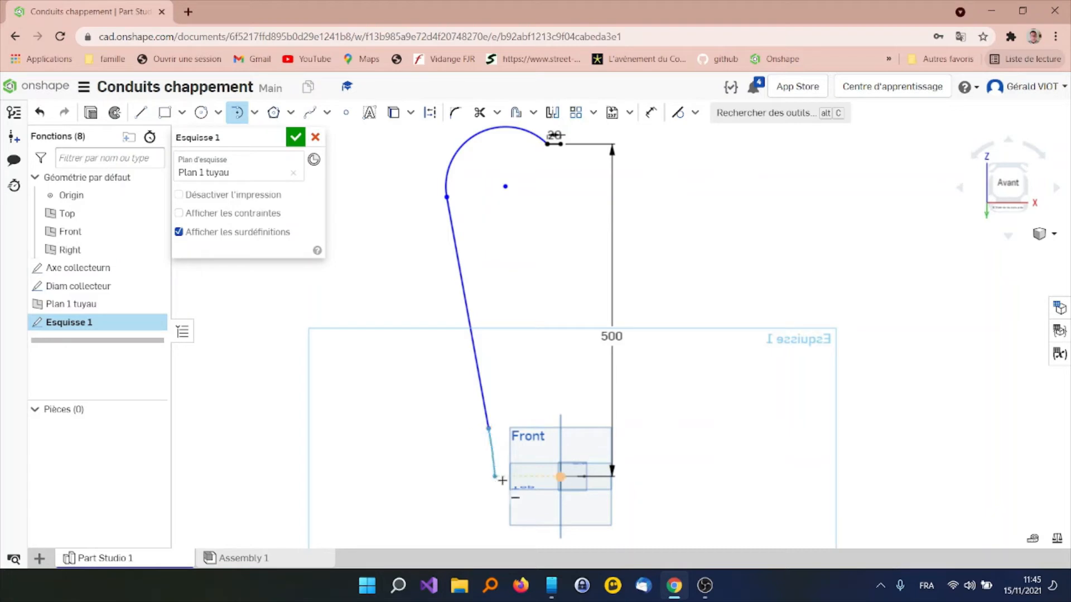
pyautogui.click(562, 476)
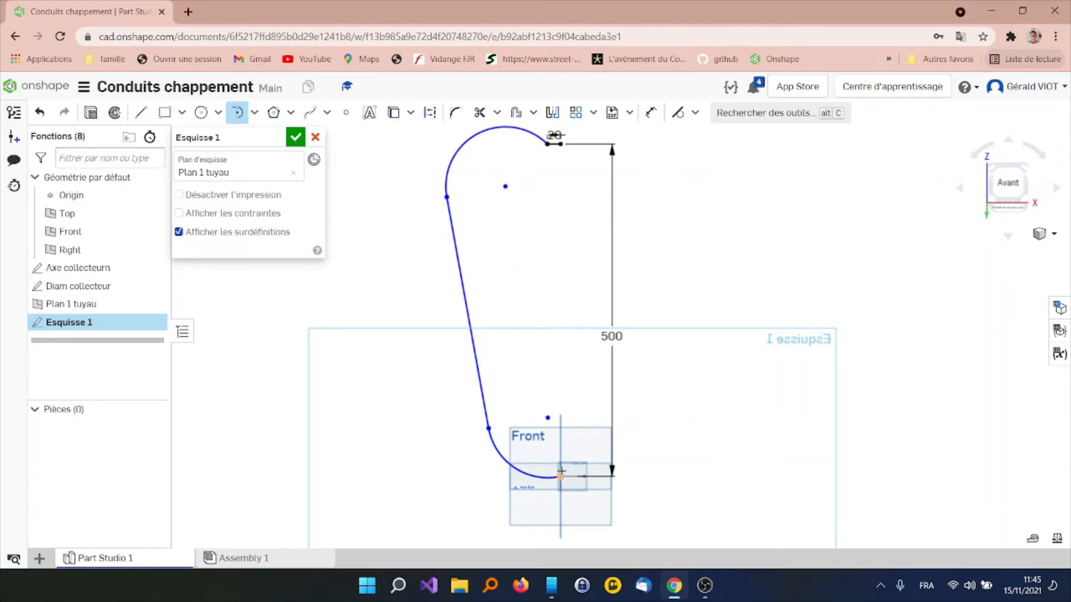
pyautogui.press('Escape')
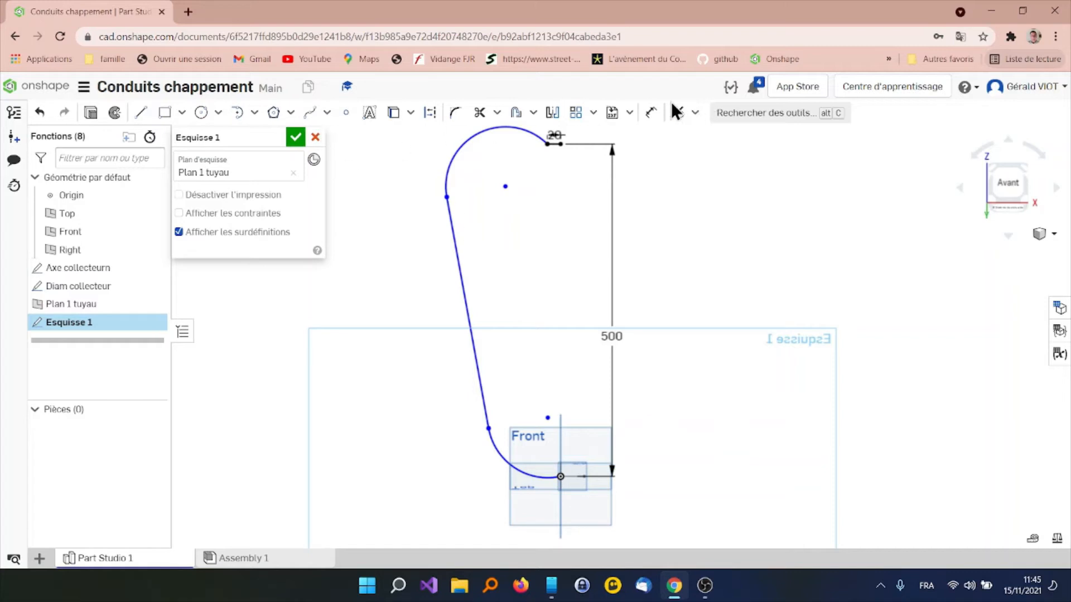
# Dimension the radius of both the upper and lower arcs as 75 mm
pyautogui.click(651, 112)
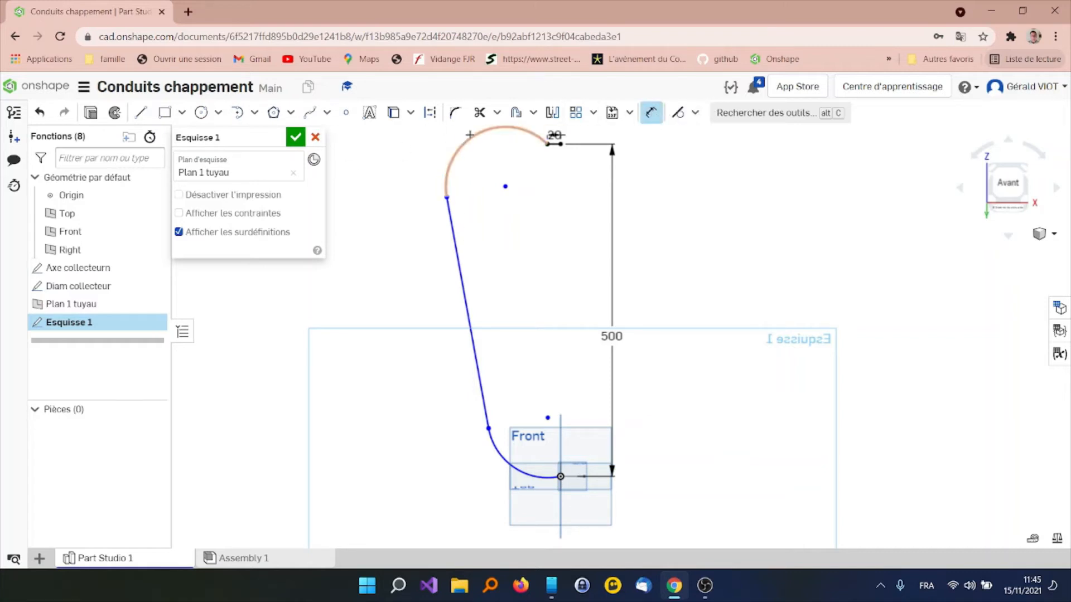
pyautogui.click(470, 135)
pyautogui.click(404, 165)
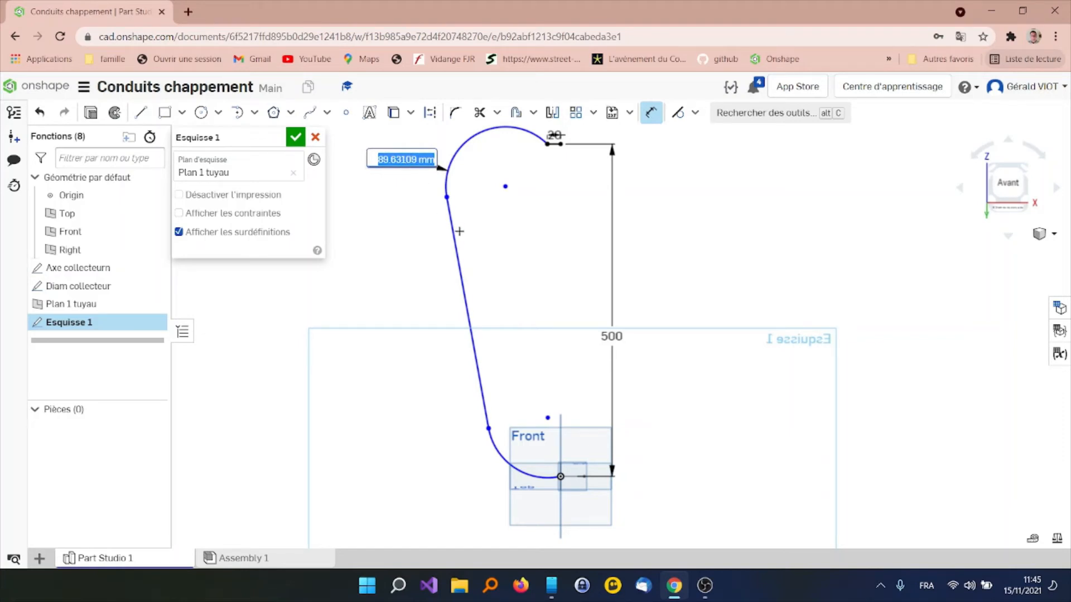
pyautogui.write('75')
pyautogui.press('Return')
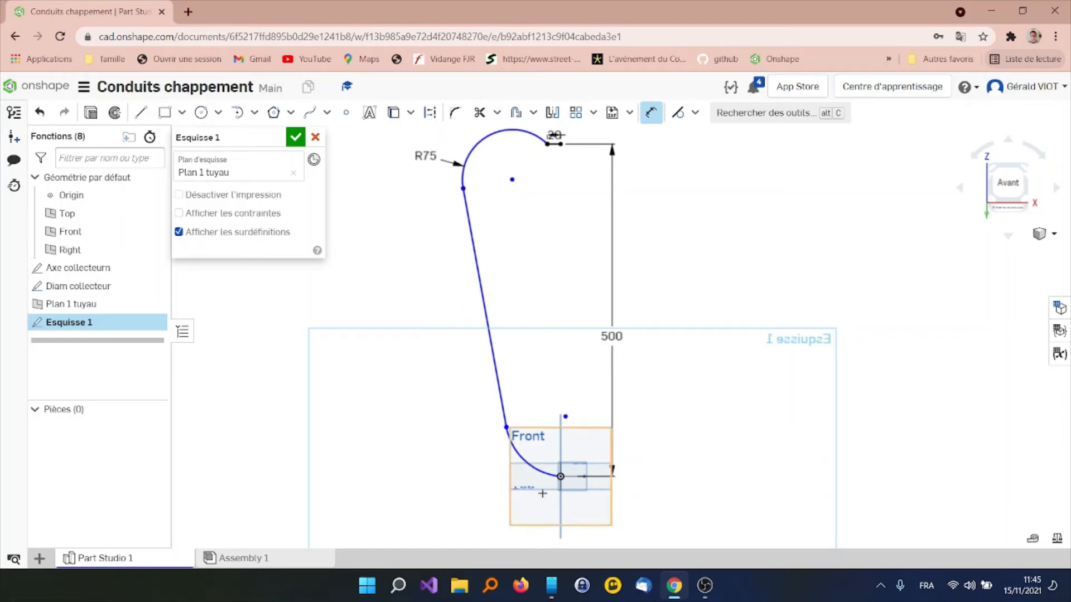
pyautogui.click(532, 469)
pyautogui.click(407, 488)
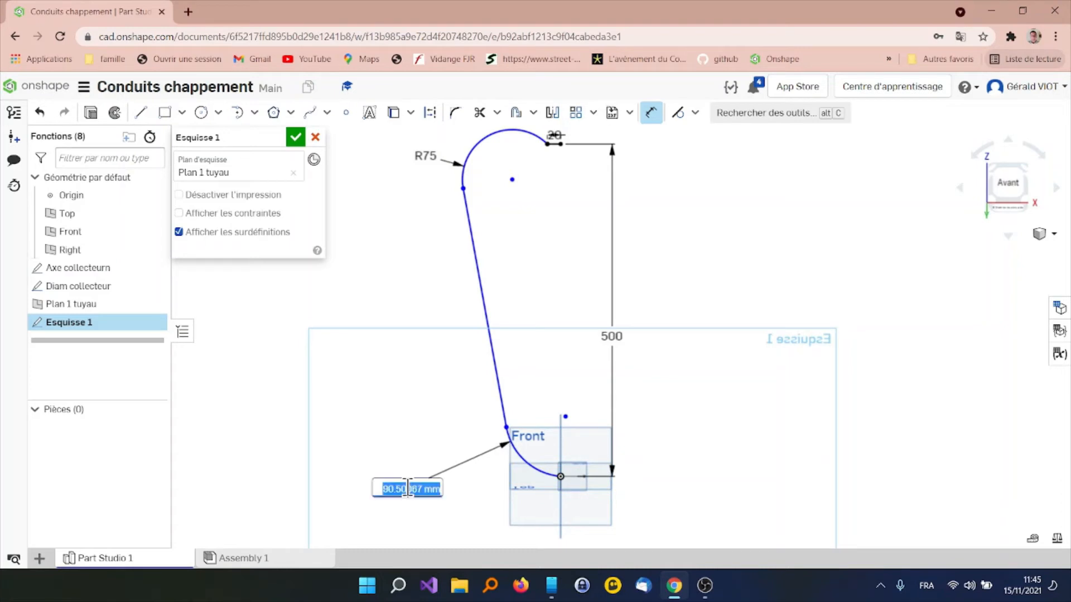
pyautogui.write('75')
pyautogui.press('Return')
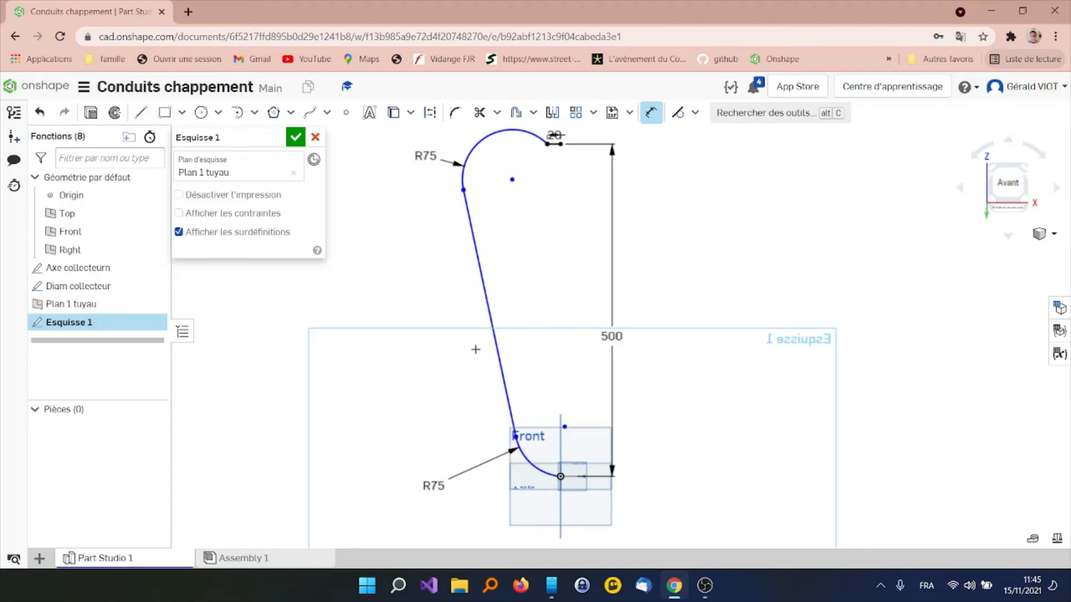
# Make the upper arc tangent to the 20 mm line and the lower arc tangent to the collector axis, and accept the sketch
pyautogui.click(678, 112)
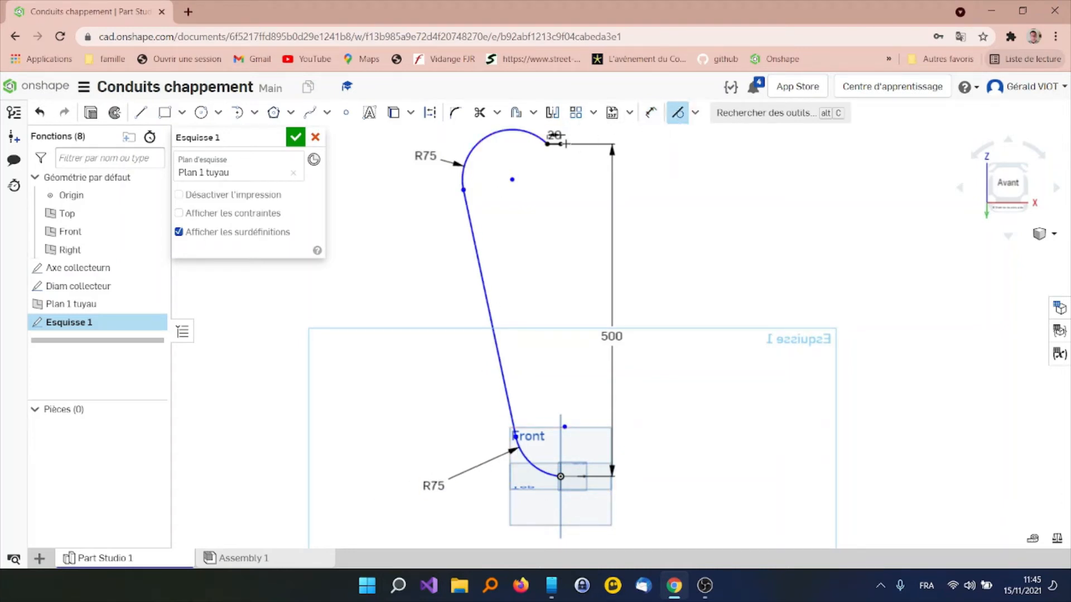
pyautogui.click(522, 133)
pyautogui.click(555, 143)
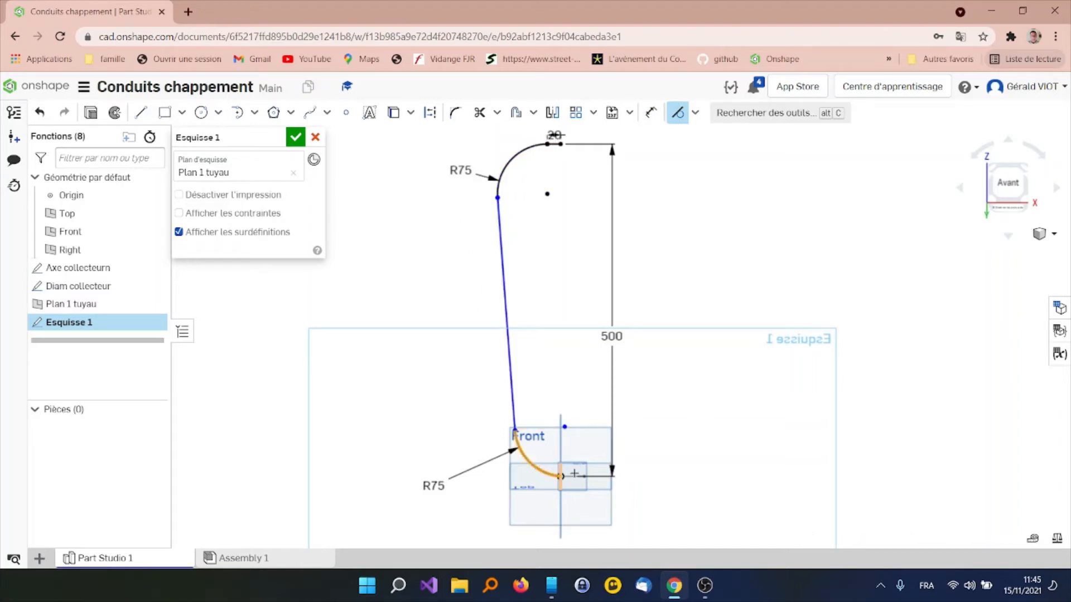
pyautogui.click(538, 470)
pyautogui.click(513, 400)
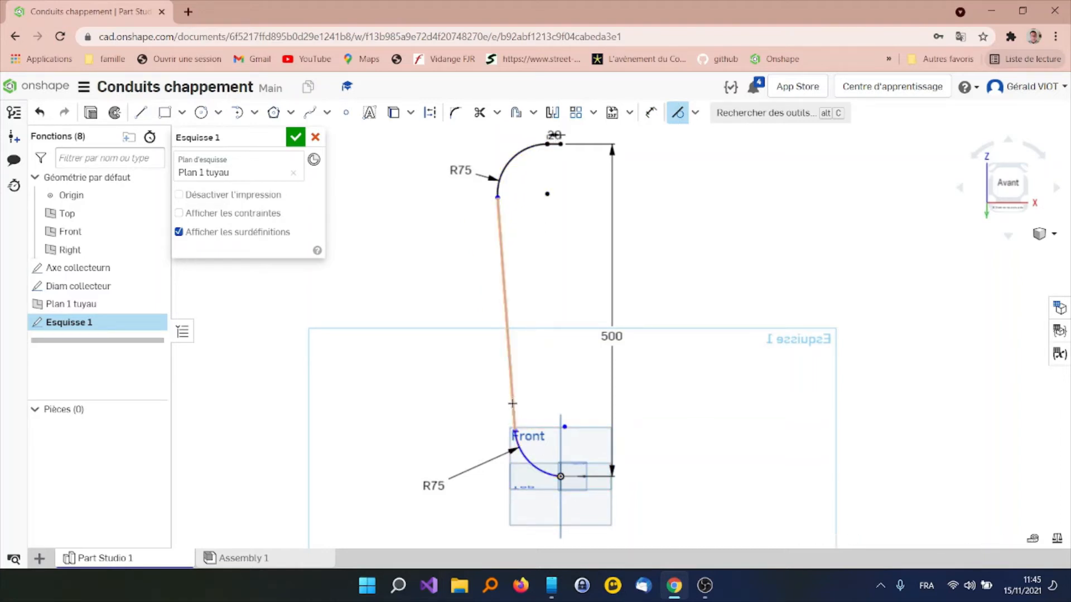
pyautogui.click(549, 473)
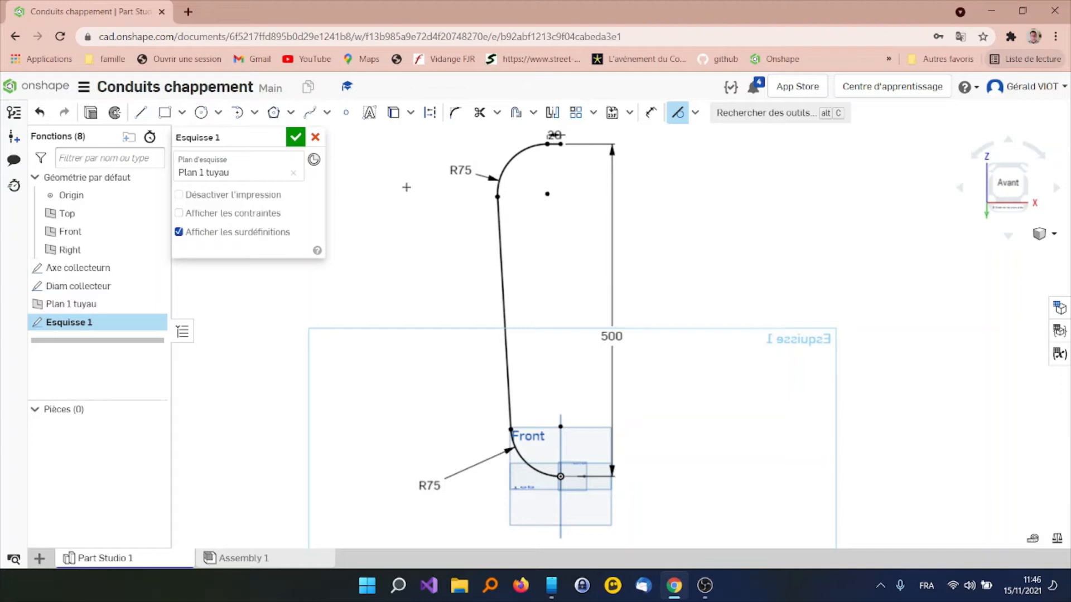
pyautogui.click(296, 137)
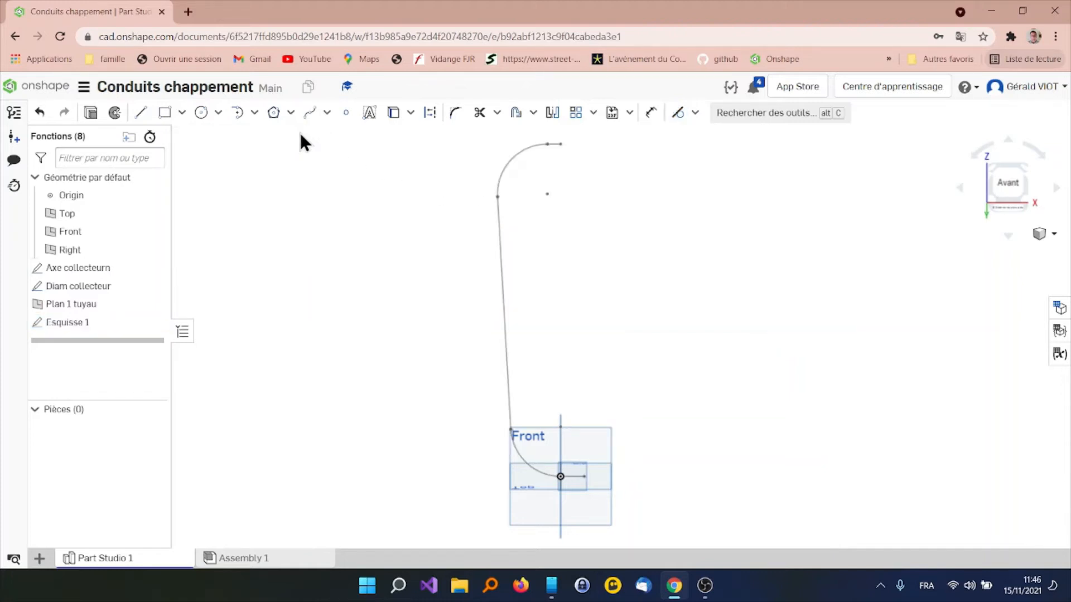
# Start a new sketch on the Right plane and name it Section 1
pyautogui.moveTo(511, 193); pyautogui.dragTo(496, 195, button='right')
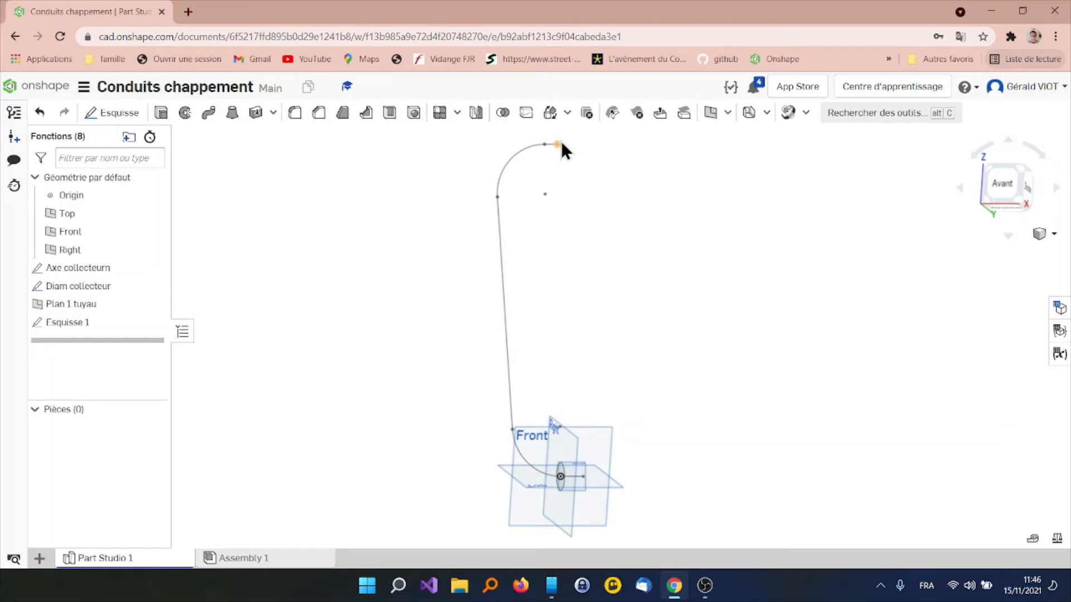
pyautogui.moveTo(580, 155); pyautogui.dragTo(558, 165, button='right')
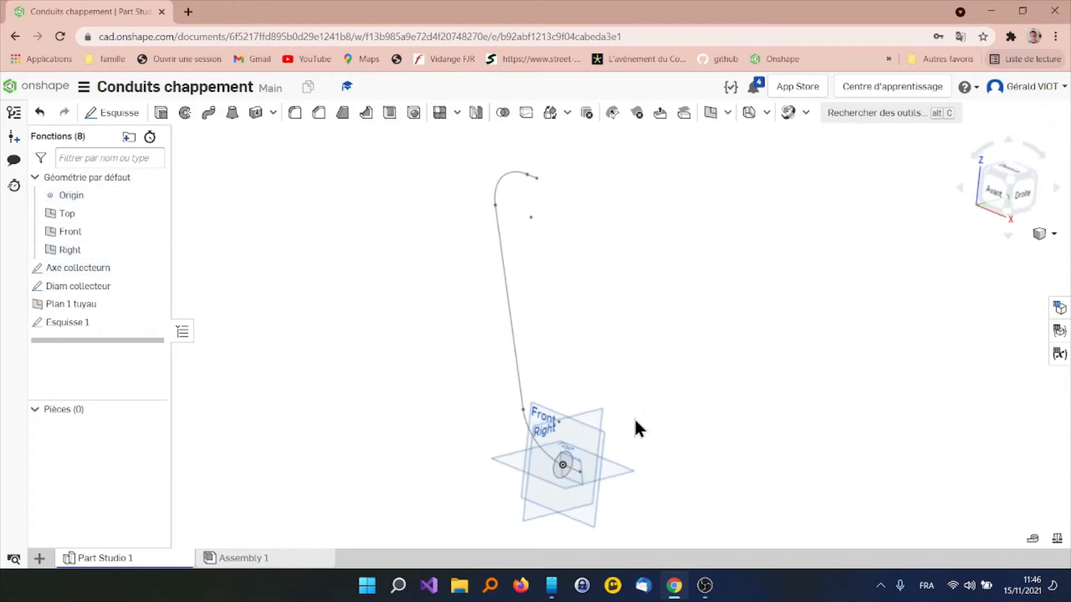
pyautogui.click(588, 412)
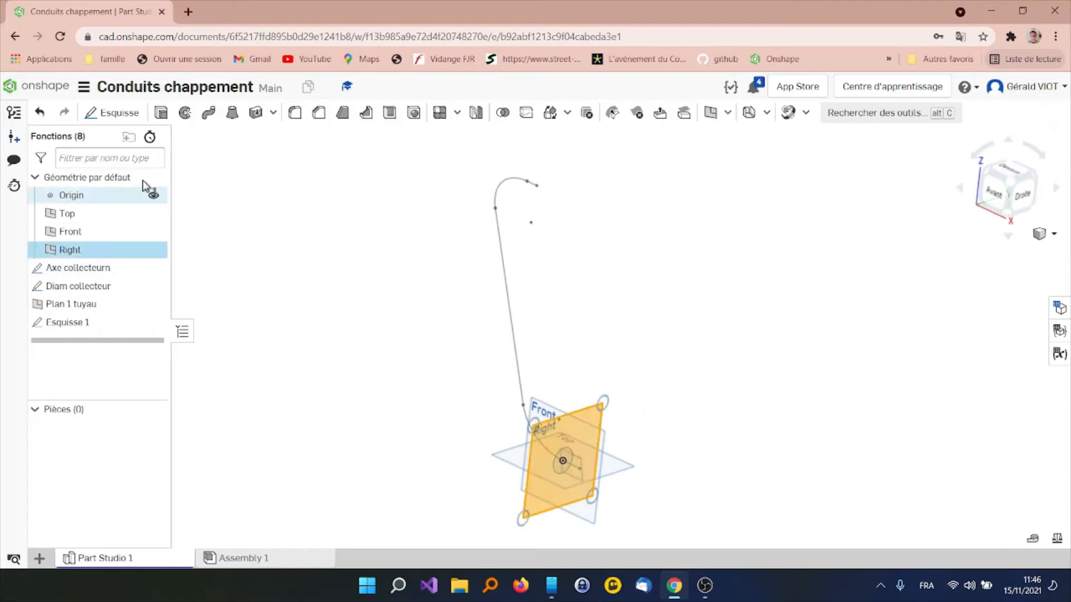
pyautogui.click(136, 115)
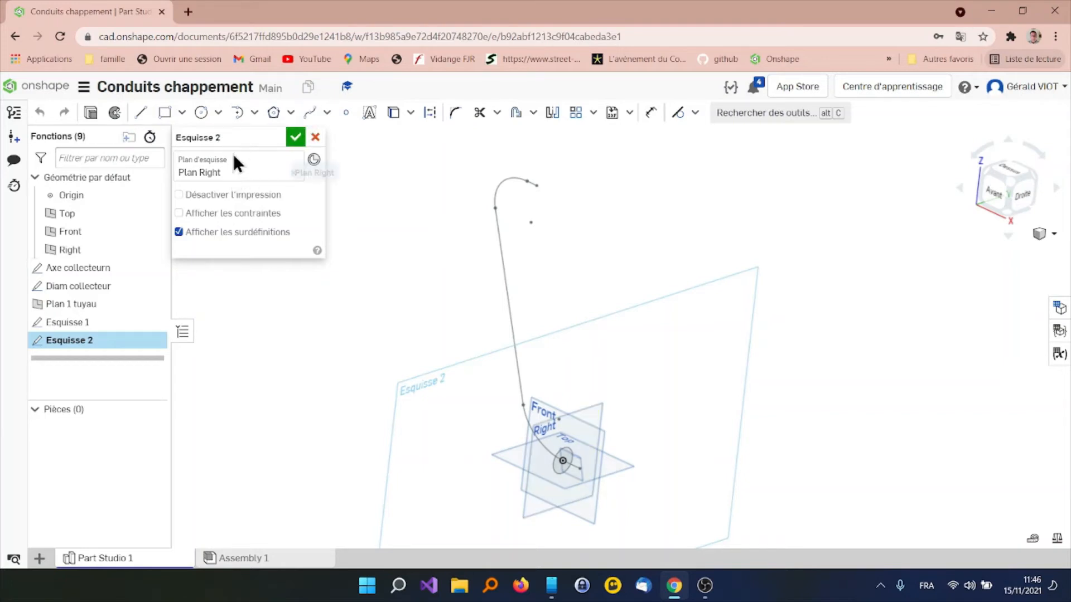
pyautogui.click(276, 137)
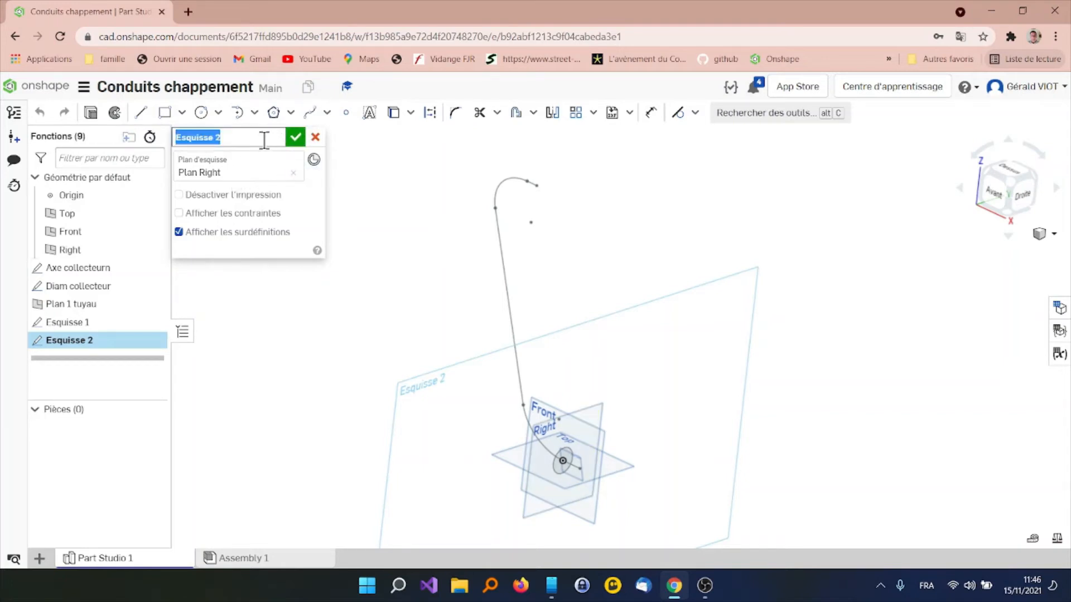
pyautogui.write('s')
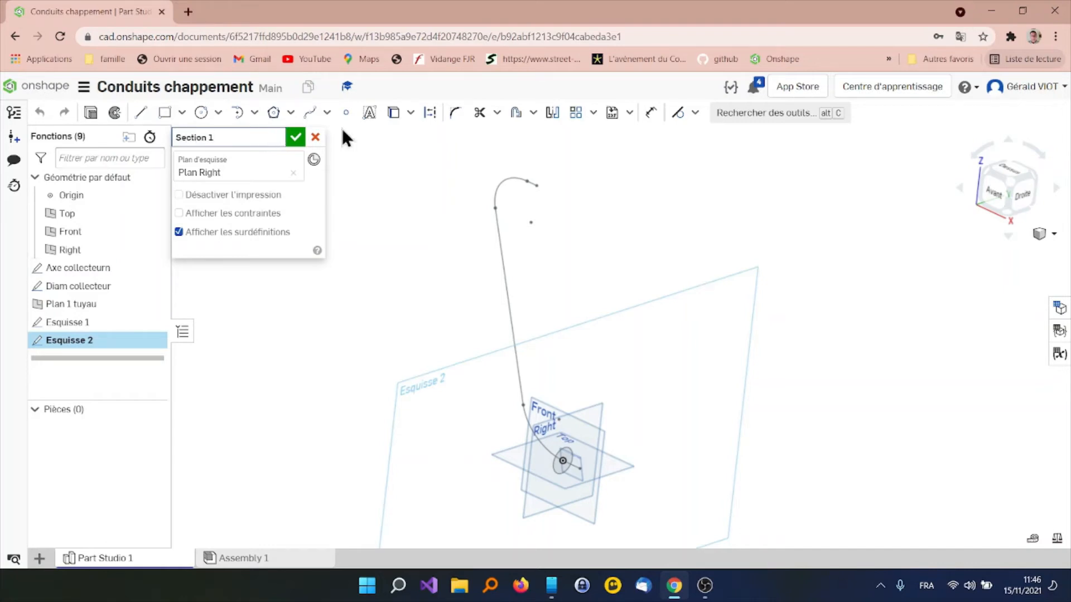
# Draw a circle centred on the free upper end of the pipe path, dimension its diameter as 22 mm, and accept the sketch
pyautogui.click(200, 112)
pyautogui.click(536, 186)
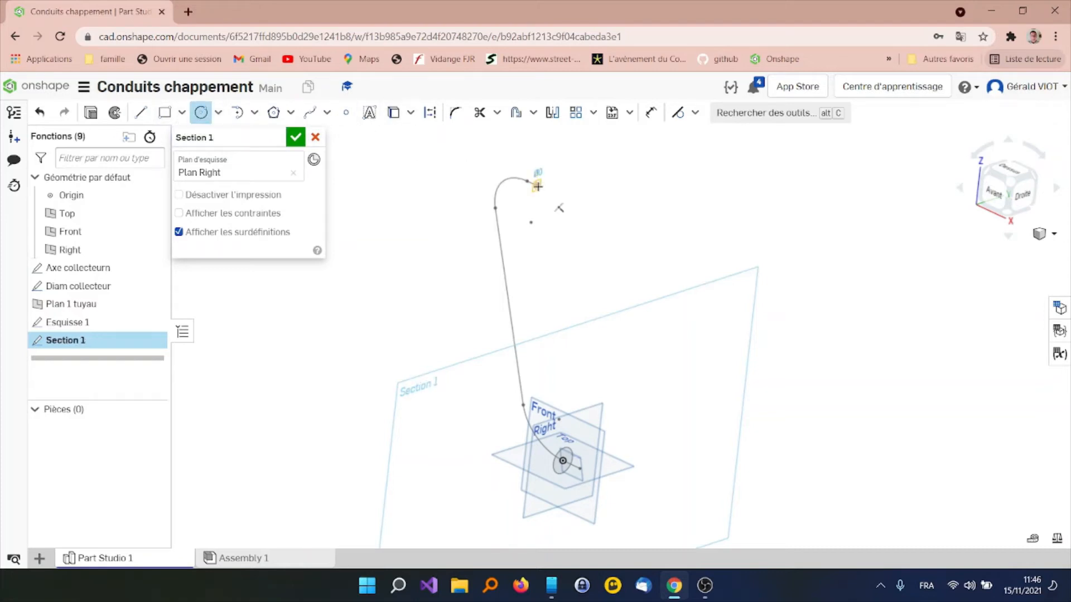
pyautogui.click(544, 176)
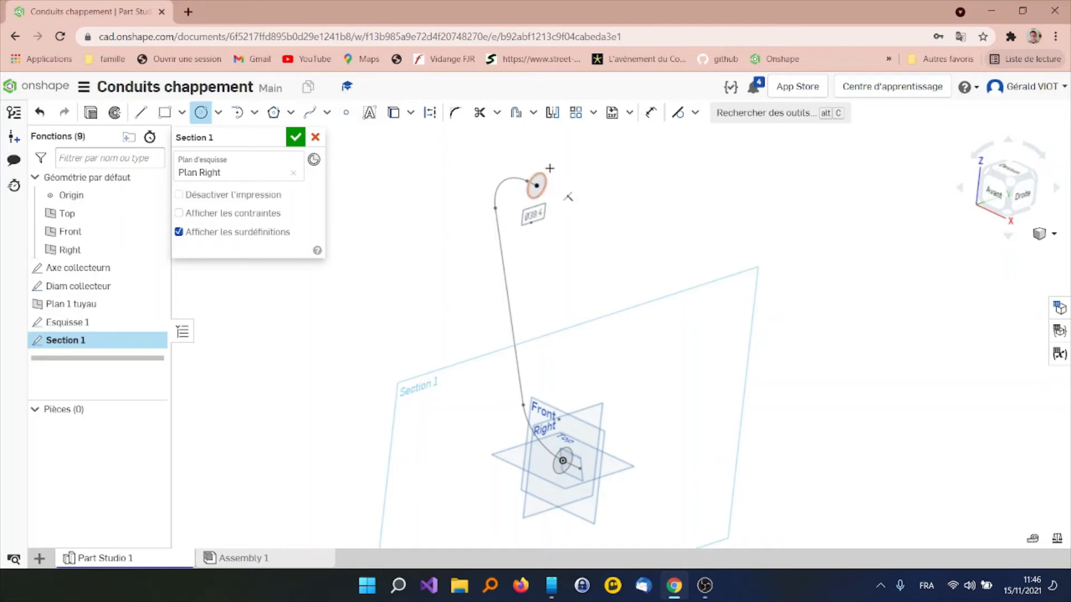
pyautogui.click(651, 113)
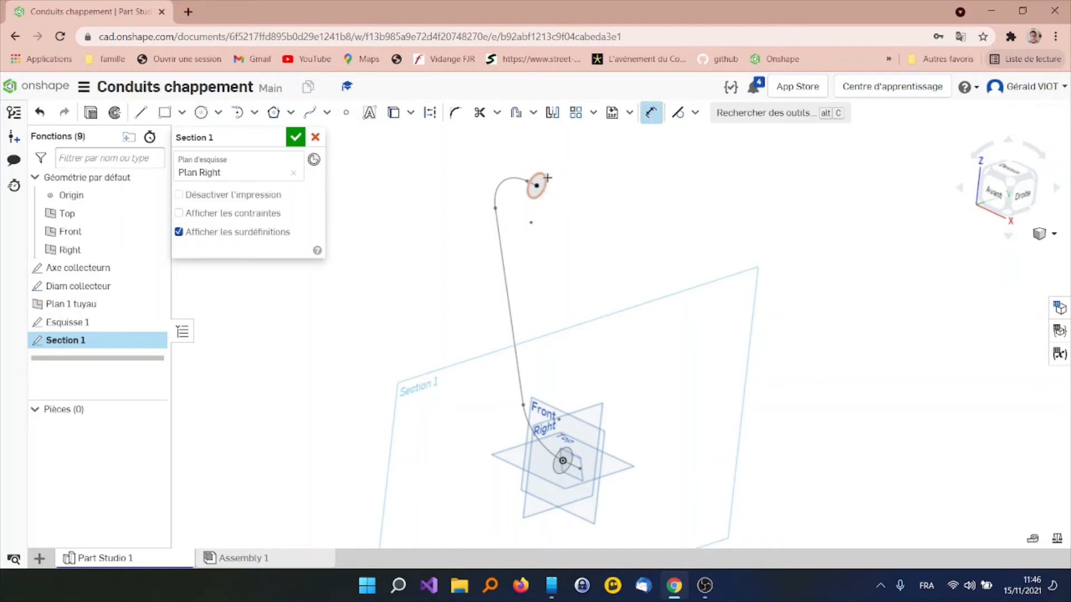
pyautogui.click(543, 177)
pyautogui.click(569, 167)
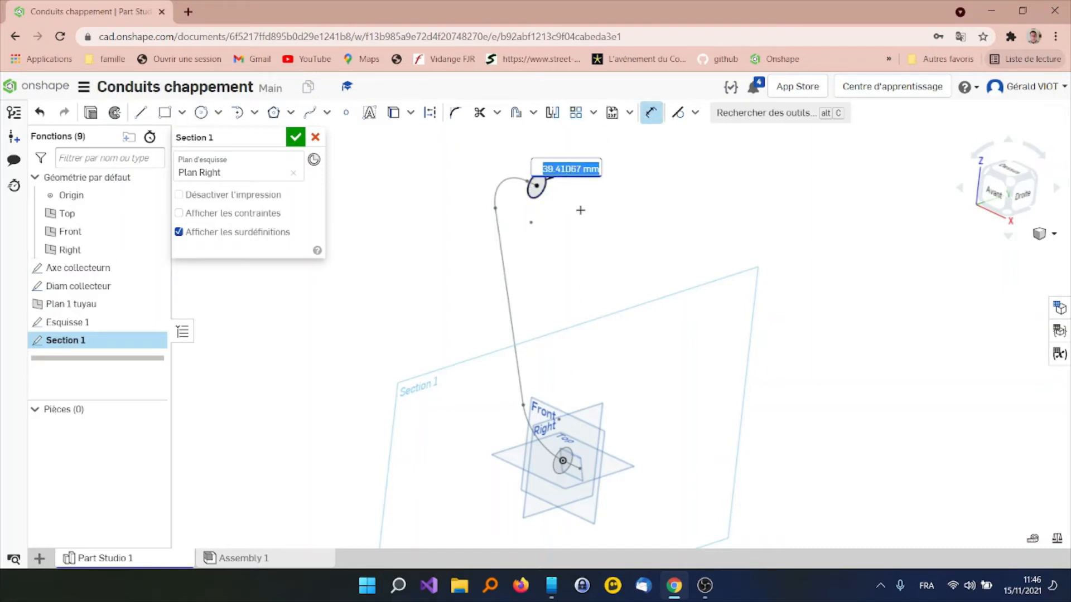
pyautogui.write('22')
pyautogui.press('Return')
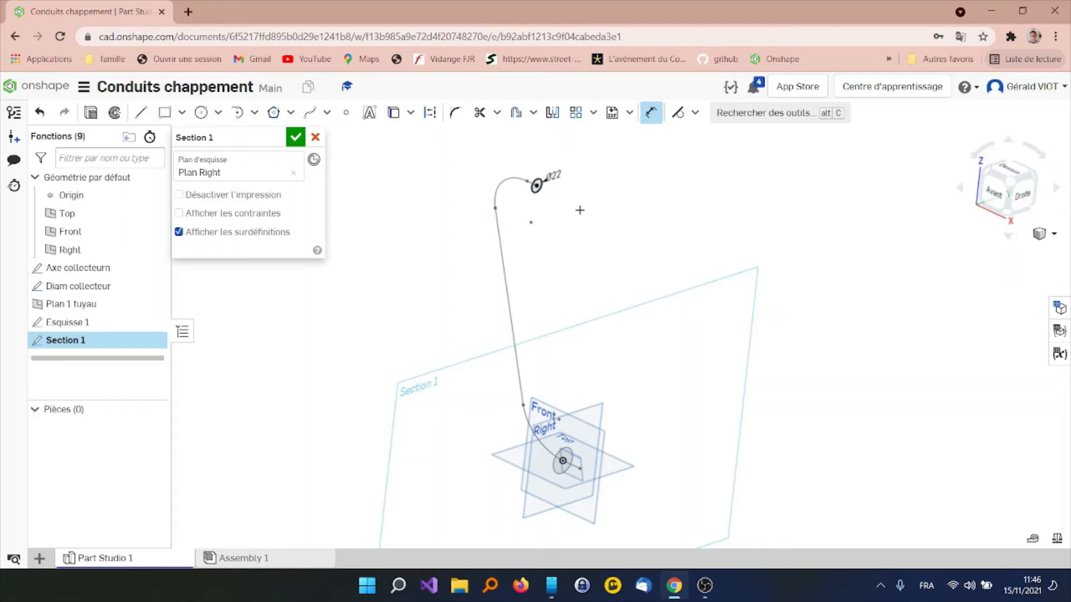
pyautogui.click(295, 137)
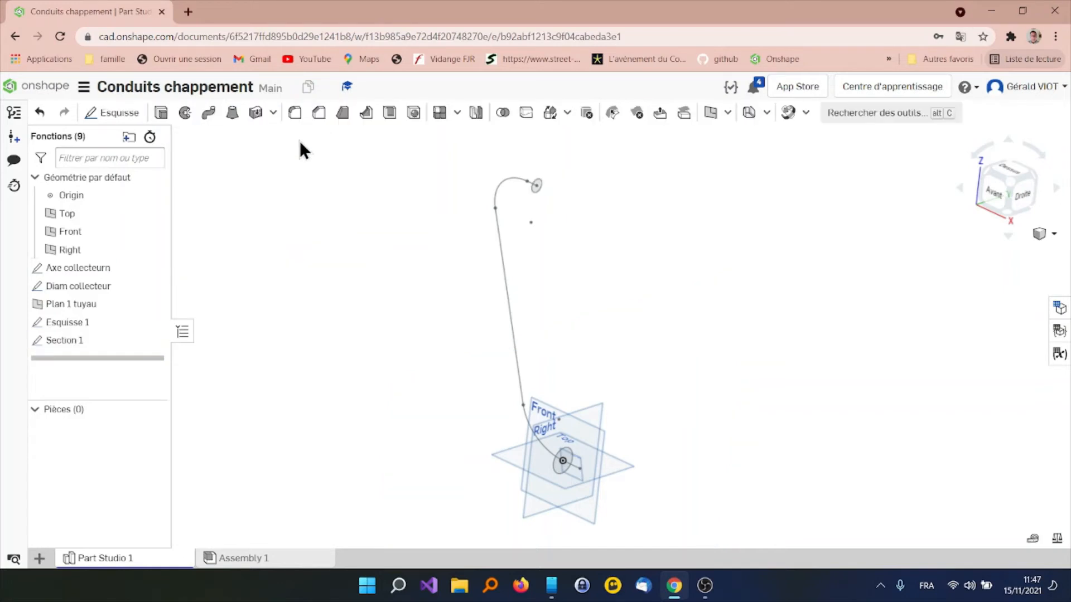
# Rename the pipe path sketch Esquisse 1 as Esquisse Tuyau
pyautogui.click(66, 321)
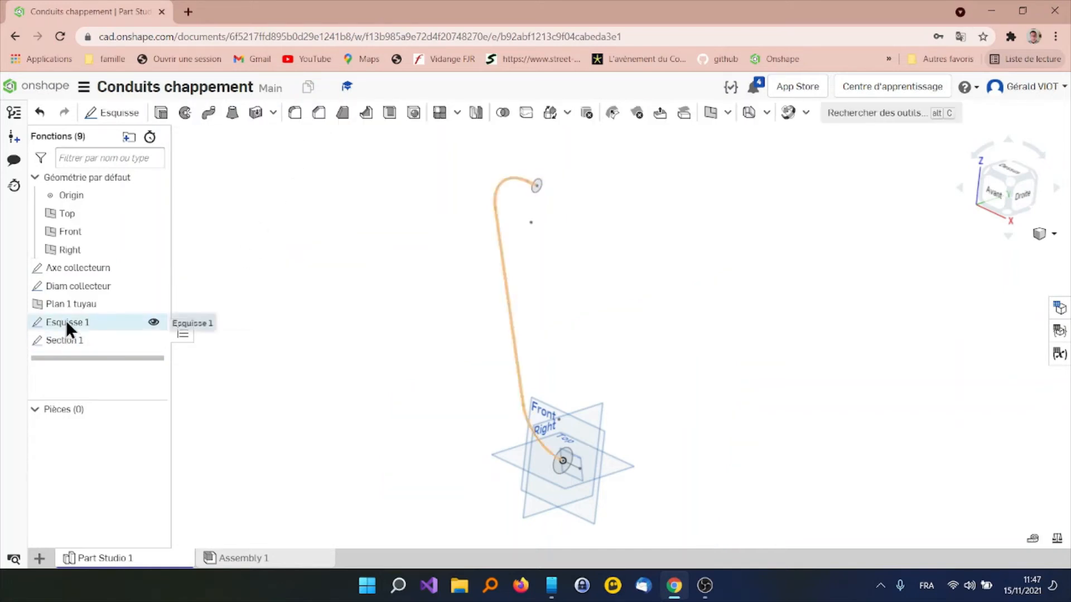
pyautogui.rightClick(100, 327)
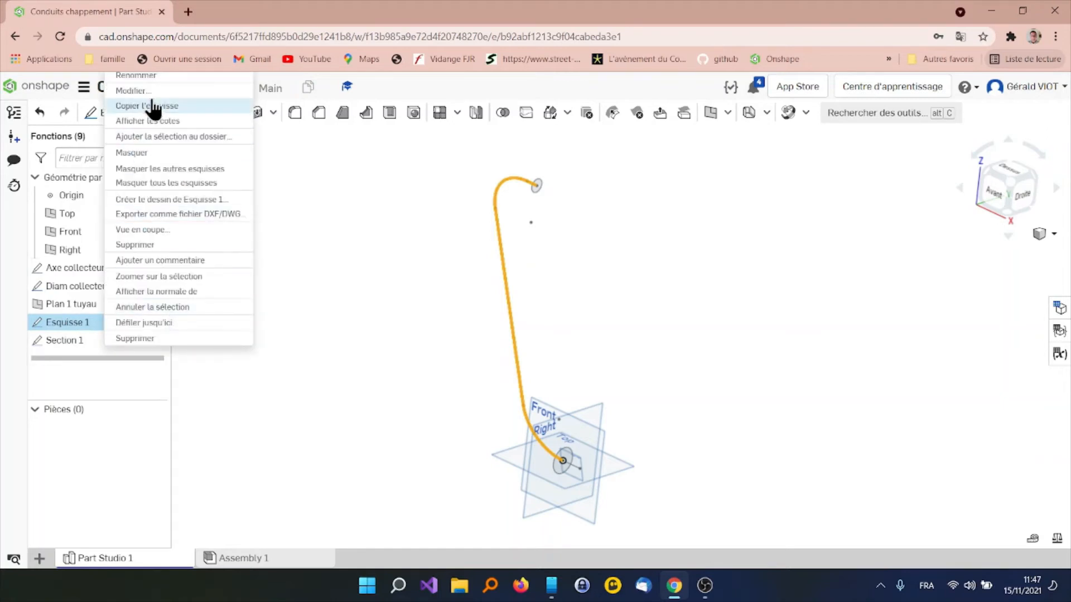
pyautogui.click(155, 75)
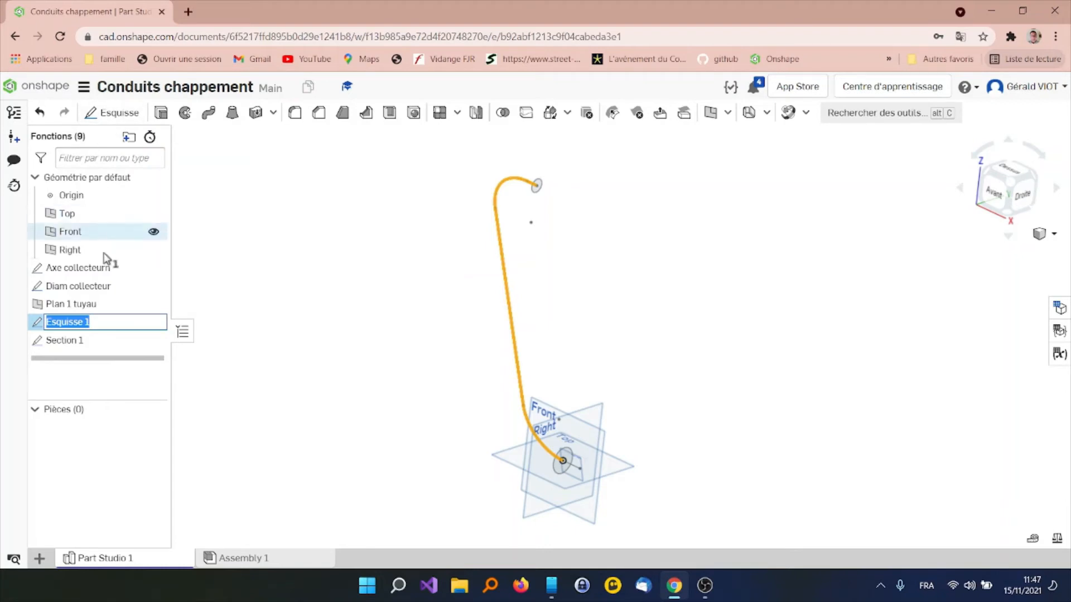
pyautogui.click(120, 317)
pyautogui.click(347, 301)
# Sweep the Section 1 circle as a new solid along the short upper line, the upper arc and the long straight line of Esquisse Tuyau
pyautogui.click(217, 113)
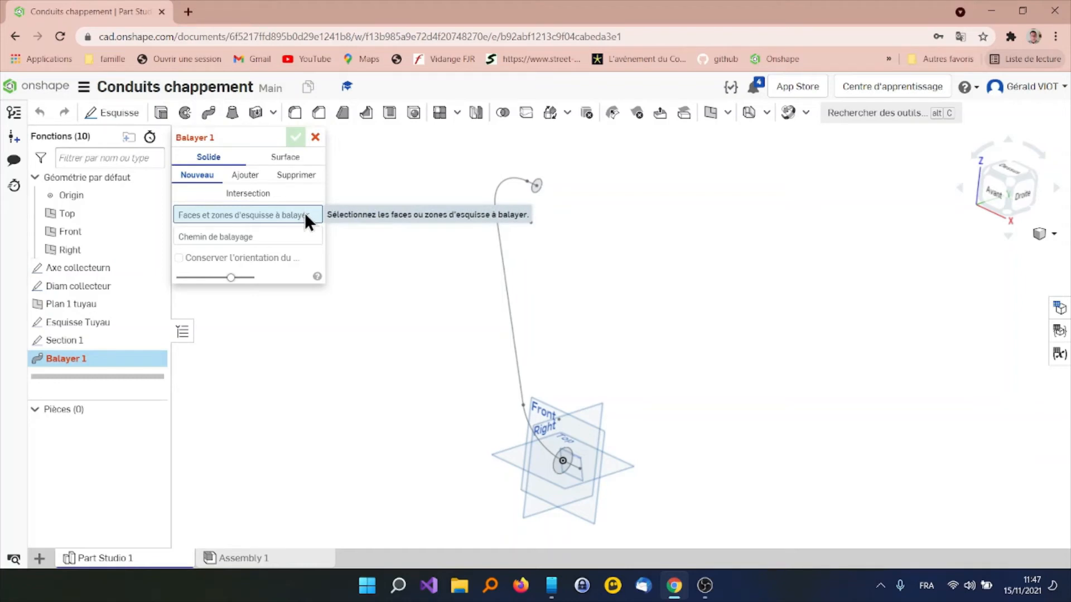
pyautogui.click(533, 192)
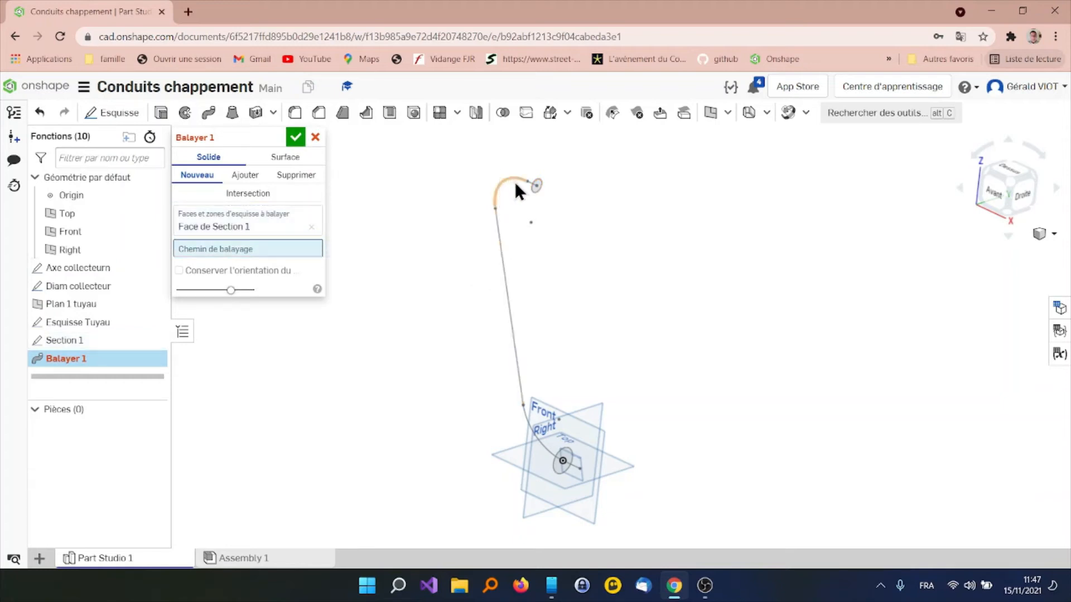
pyautogui.scroll(5, 513, 186)
pyautogui.click(577, 172)
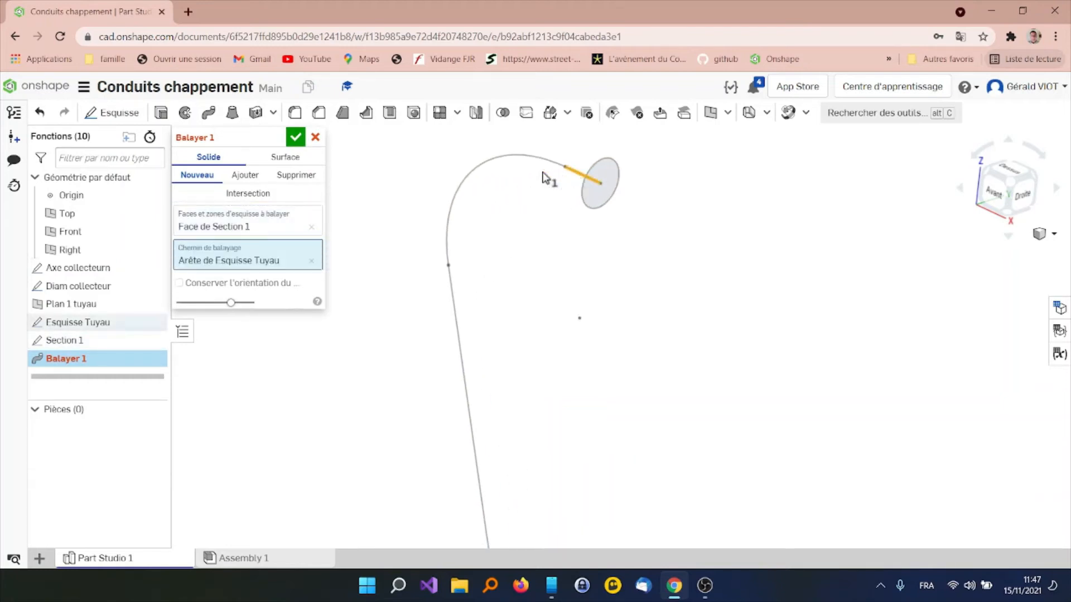
pyautogui.click(471, 175)
pyautogui.scroll(-5, 480, 256)
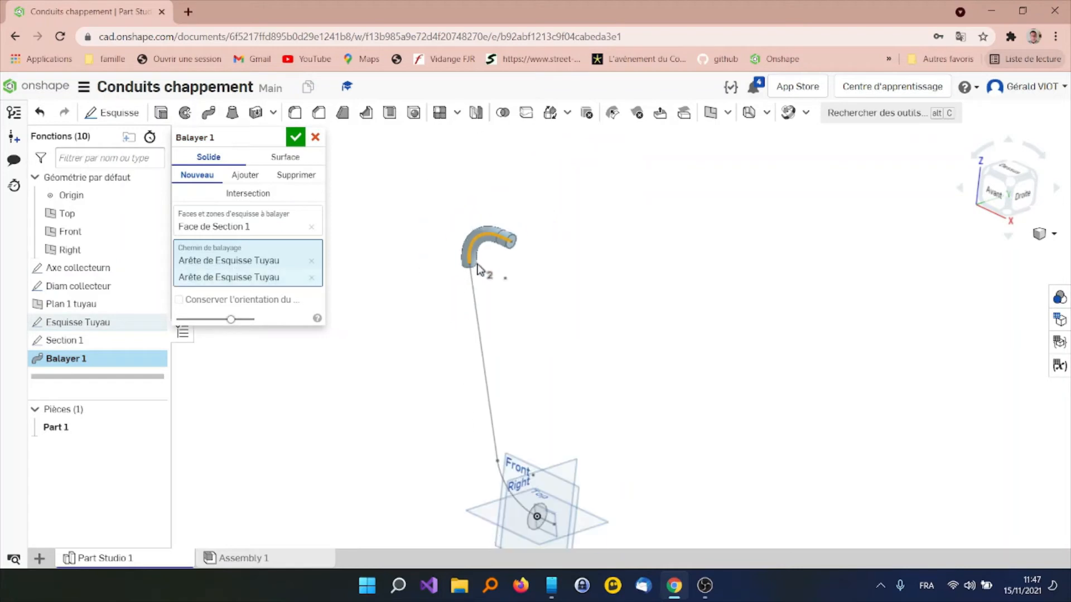
pyautogui.click(489, 381)
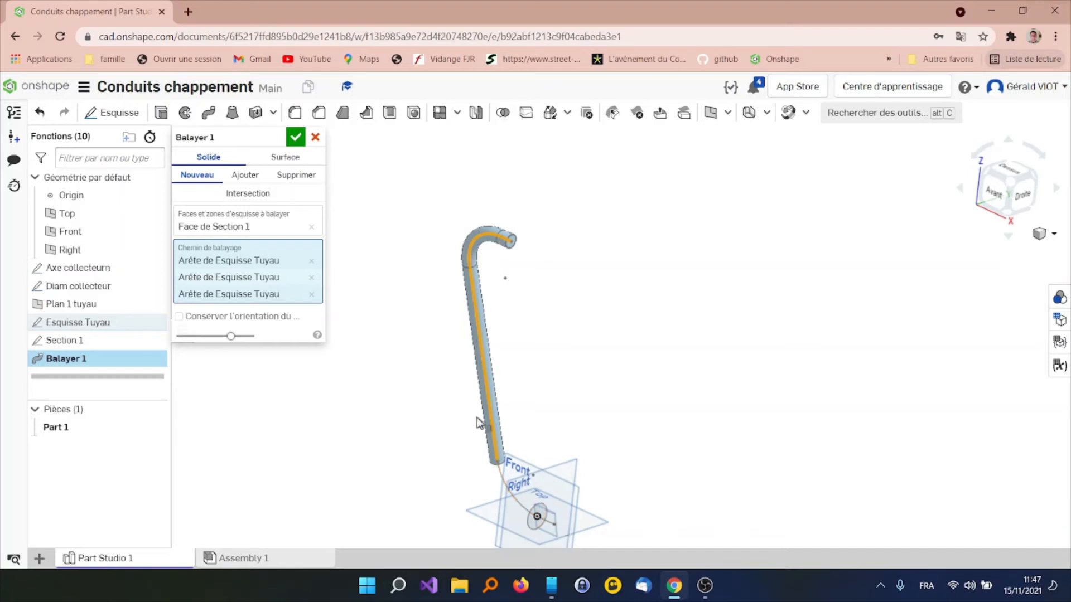
pyautogui.click(295, 137)
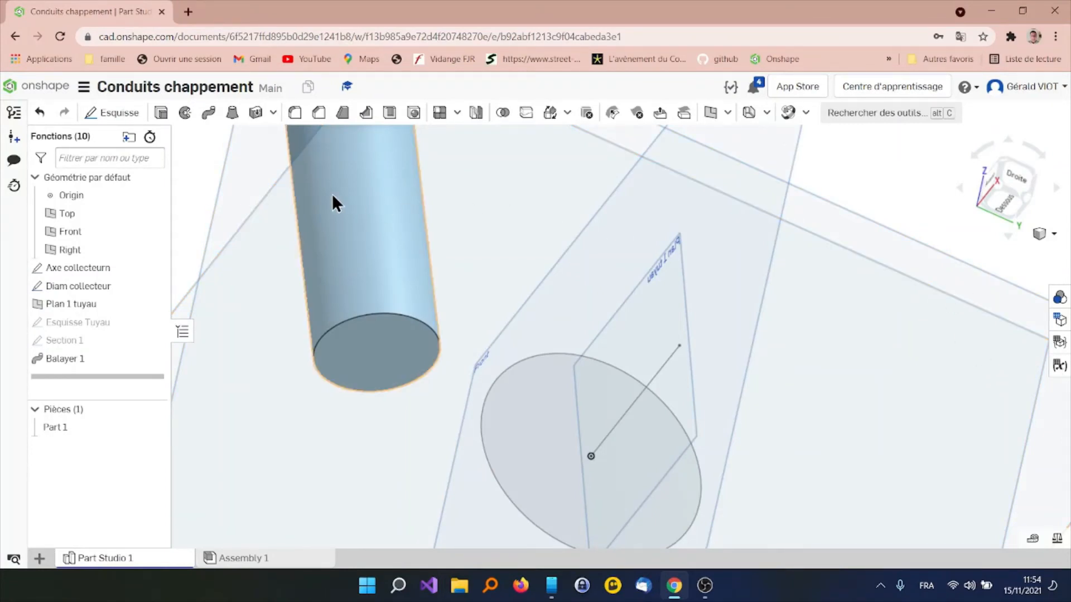
# Start a solid loft from the swept pipe's lower end face to the Diam collecteur circle, added to the pipe
pyautogui.click(232, 114)
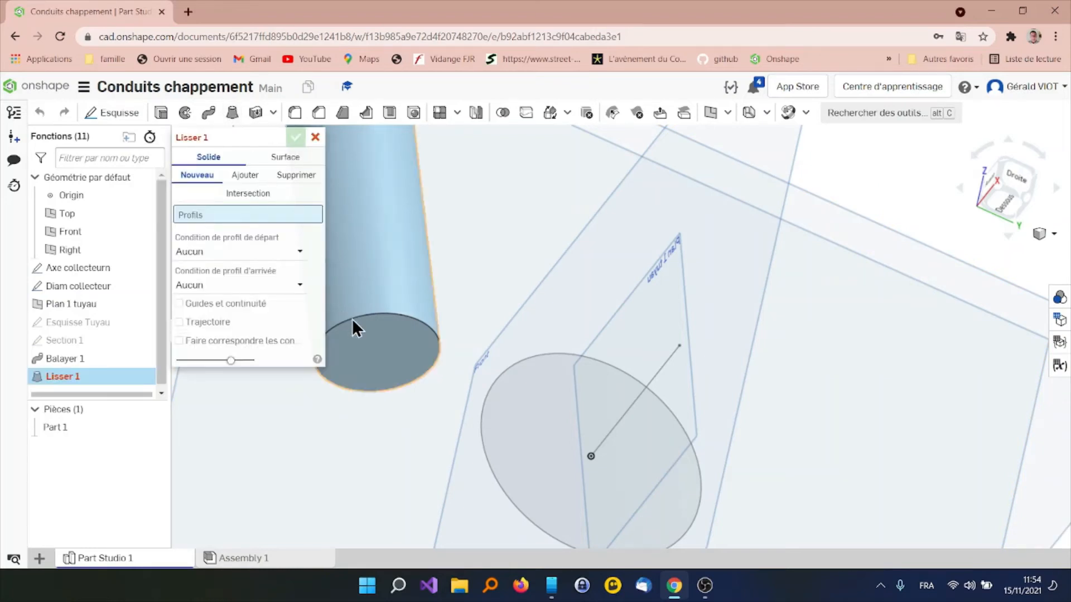
pyautogui.click(328, 383)
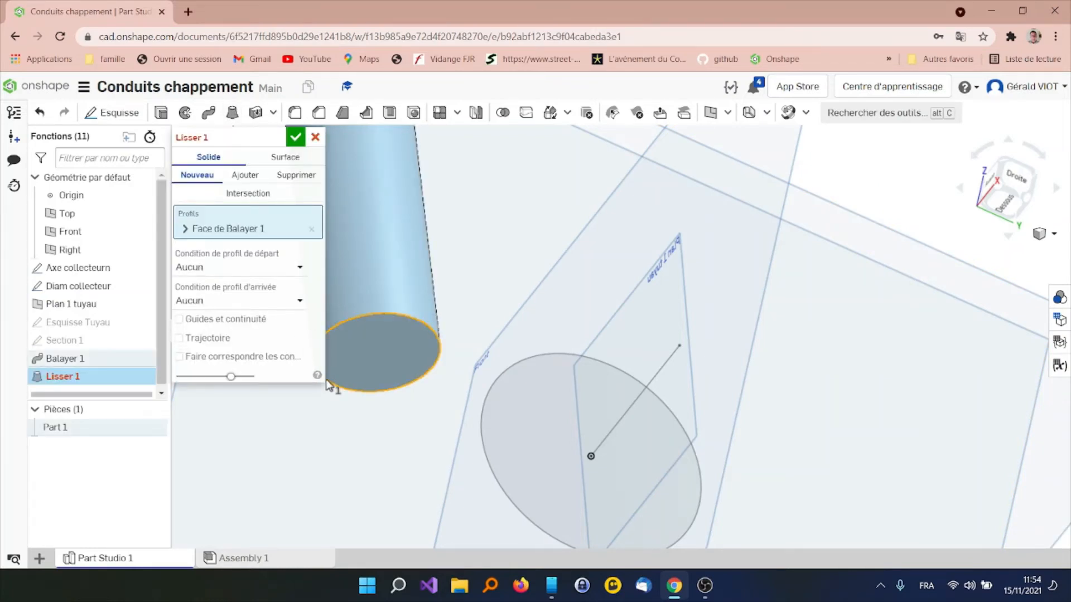
pyautogui.click(483, 450)
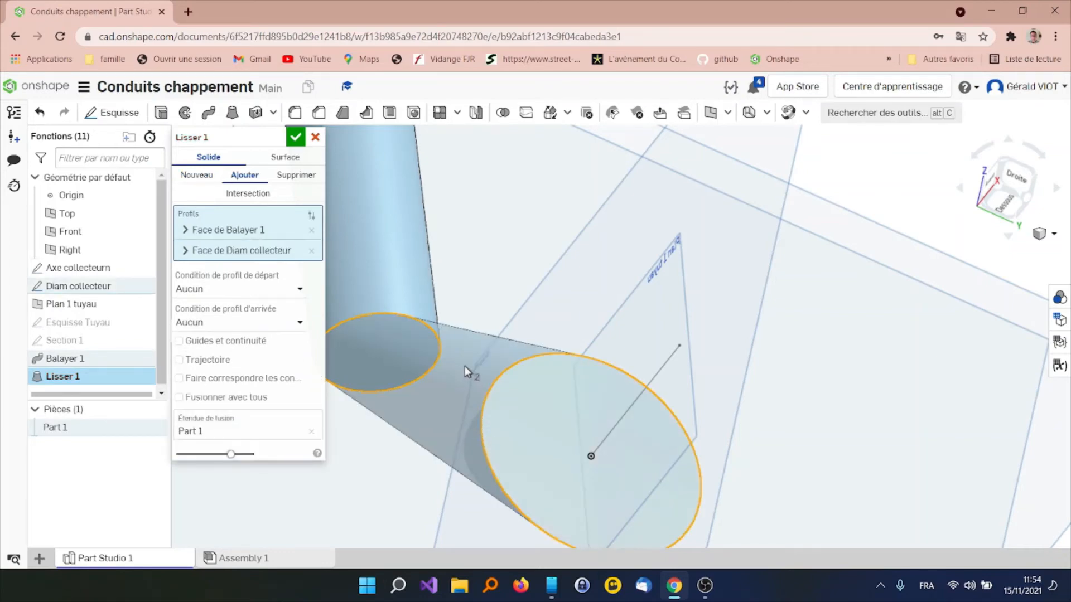
pyautogui.moveTo(473, 311); pyautogui.dragTo(487, 370, button='right')
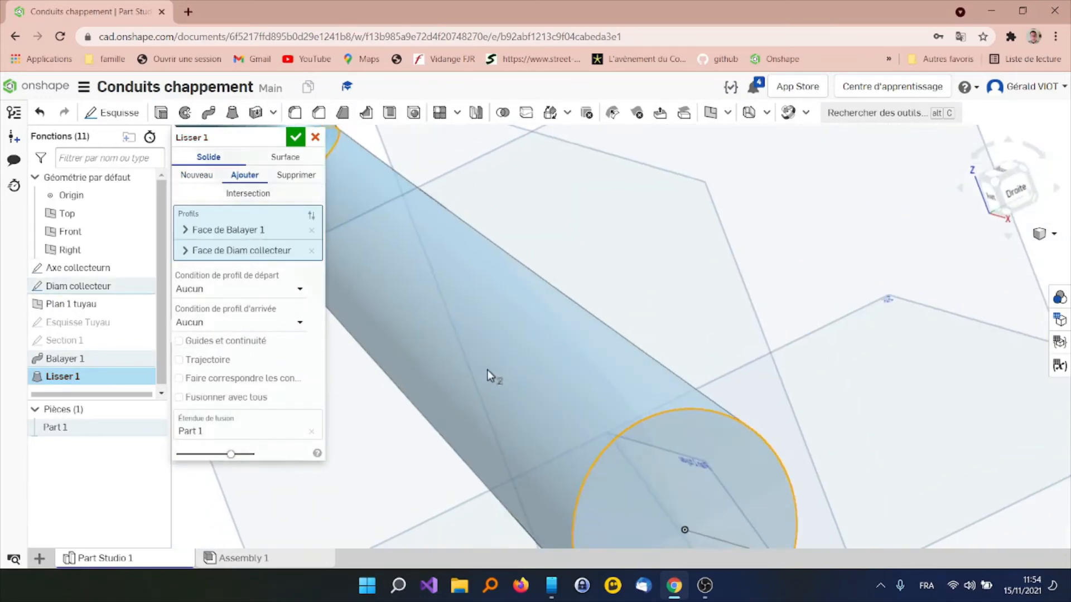
pyautogui.scroll(3, 490, 358)
pyautogui.scroll(-5, 490, 354)
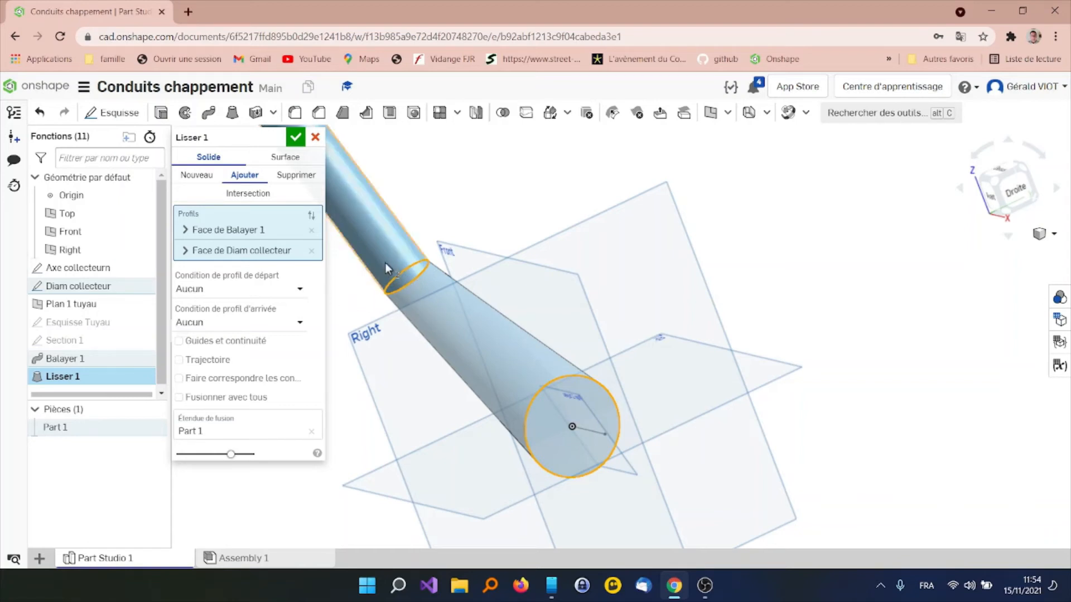
# Set both the start and end profile conditions of the loft to Perpendiculaire au profil
pyautogui.click(300, 289)
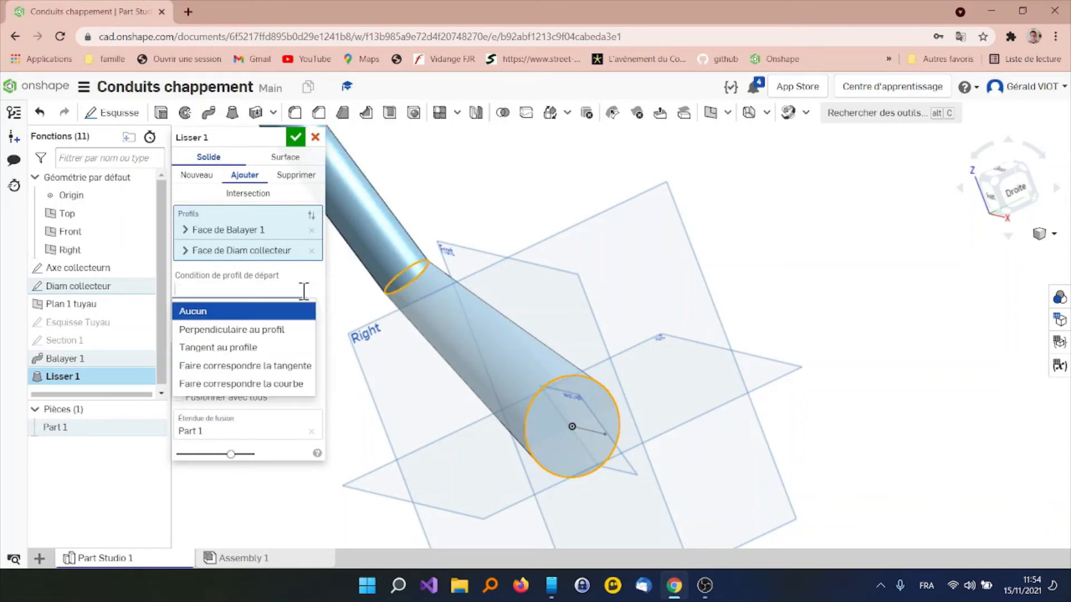
pyautogui.click(291, 330)
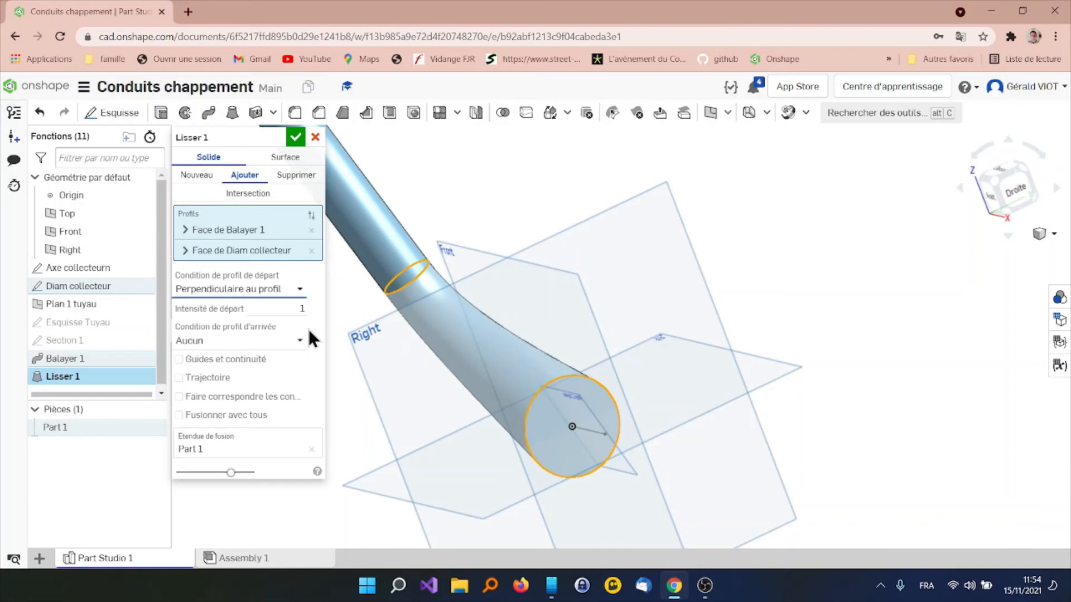
pyautogui.click(300, 339)
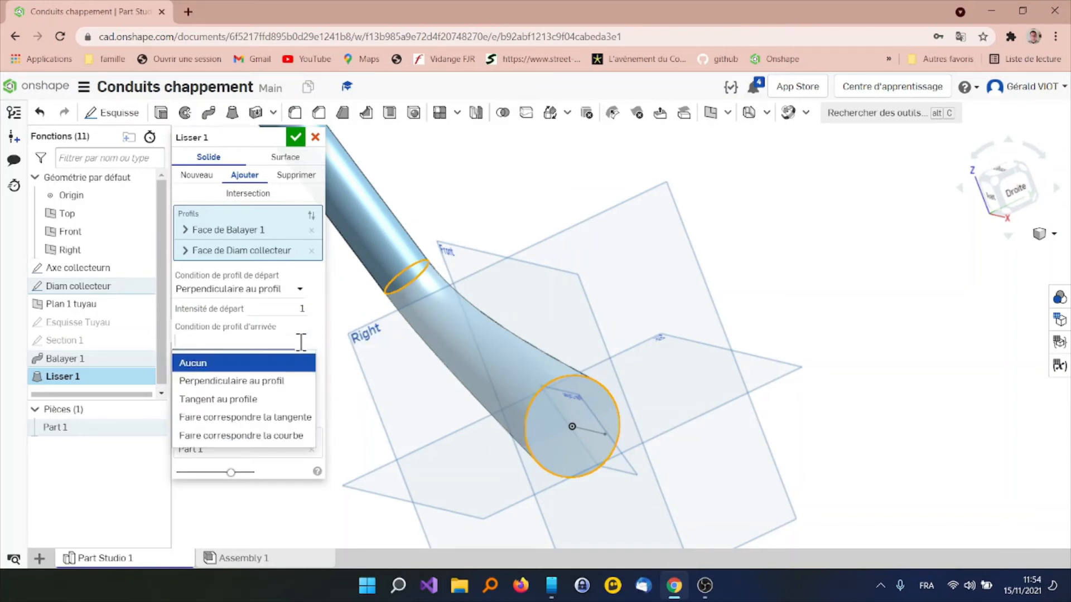
pyautogui.click(279, 381)
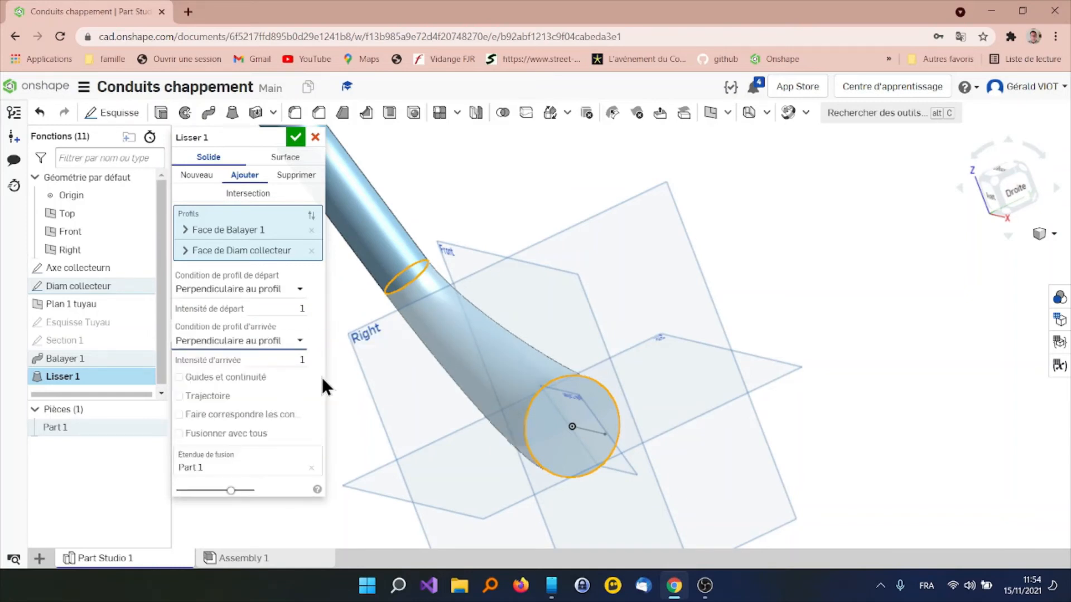
pyautogui.moveTo(335, 375); pyautogui.dragTo(428, 367, button='right')
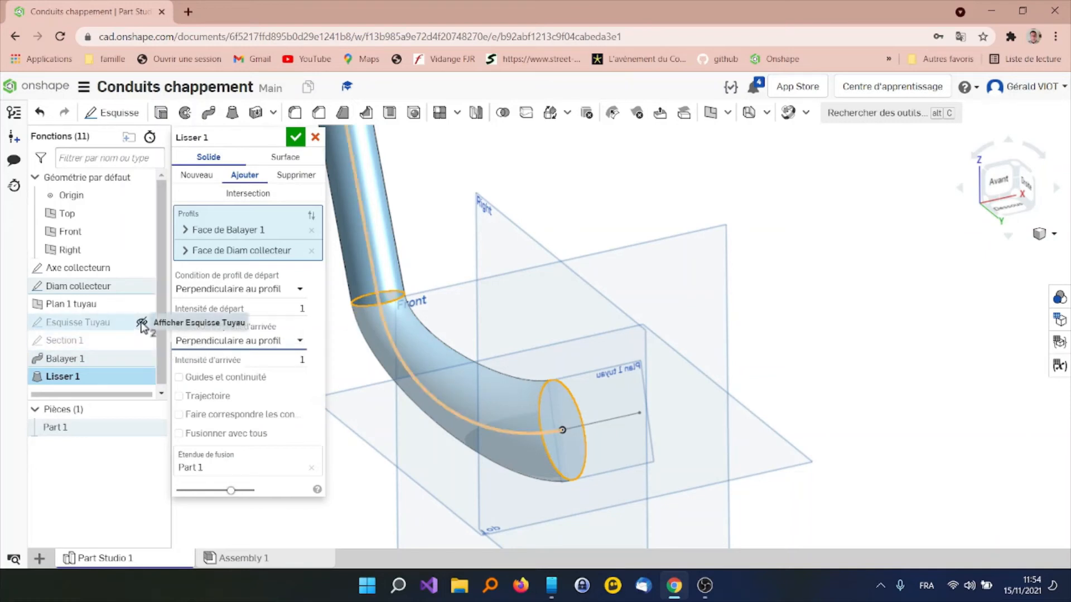
# Show Esquisse Tuyau, guide the loft with its lower arc as the Trajectoire, and accept the loft
pyautogui.click(141, 323)
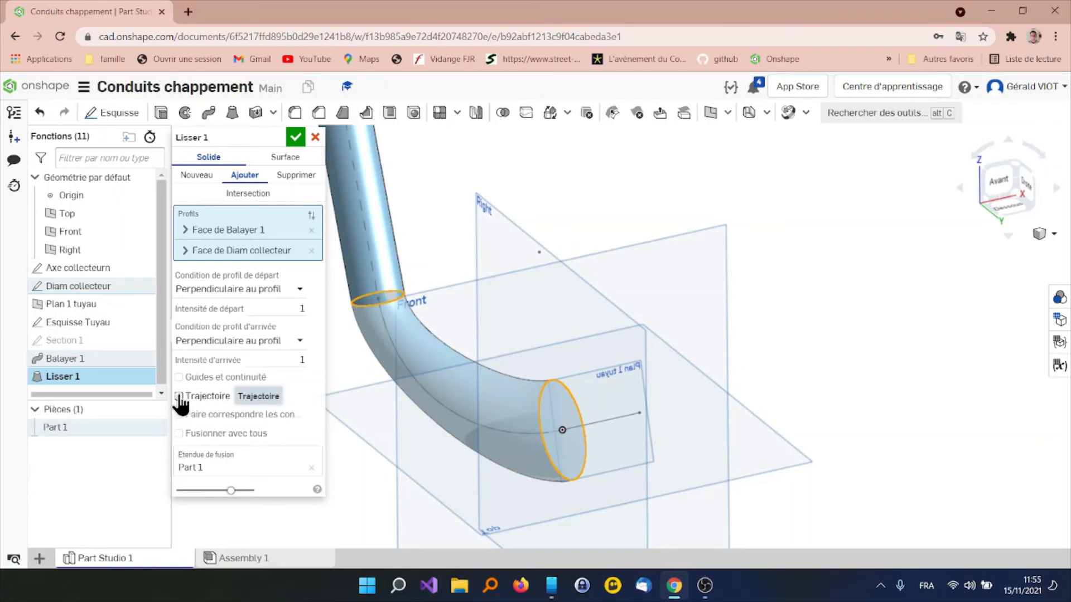
pyautogui.click(179, 396)
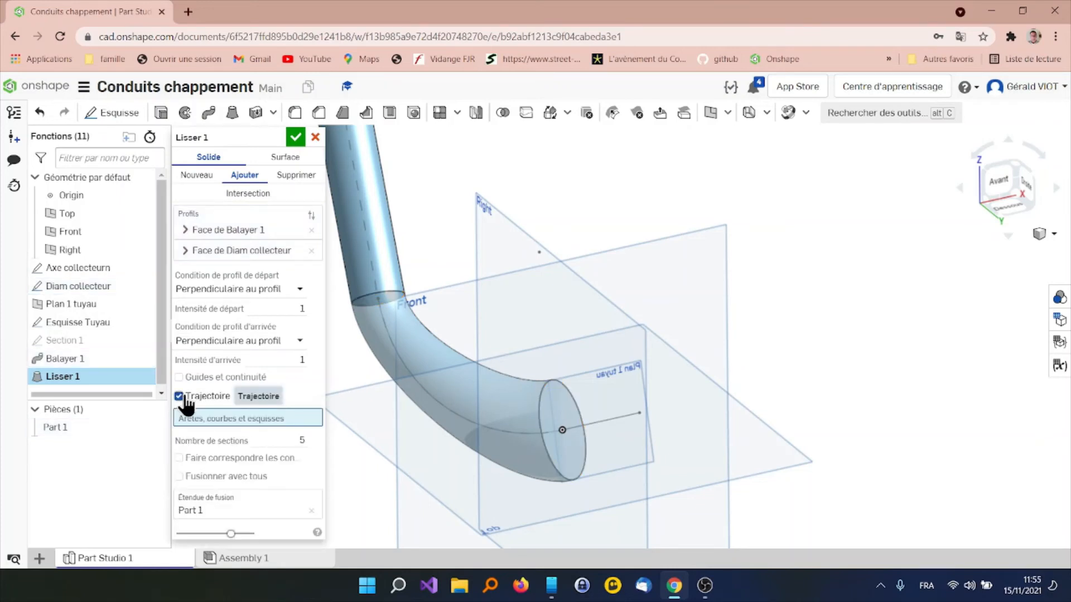
pyautogui.click(461, 420)
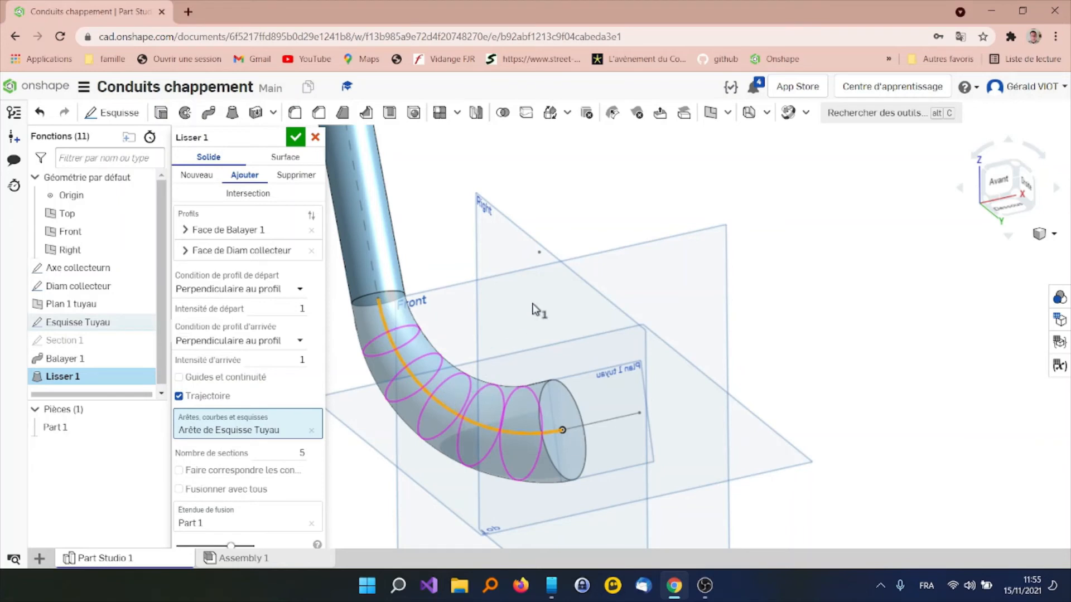
pyautogui.moveTo(543, 294); pyautogui.dragTo(538, 256, button='right')
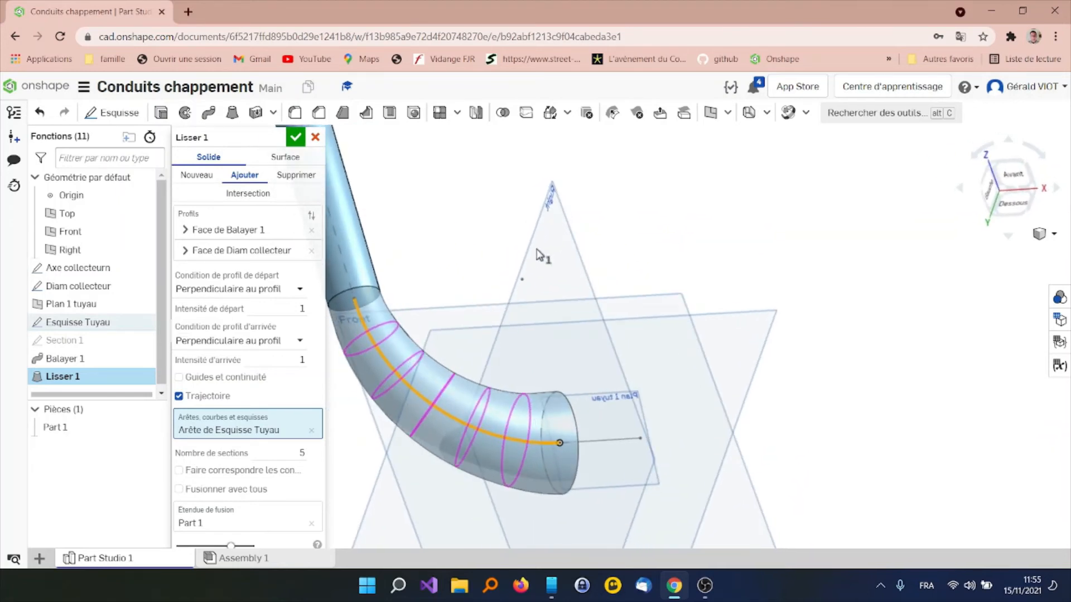
pyautogui.click(296, 137)
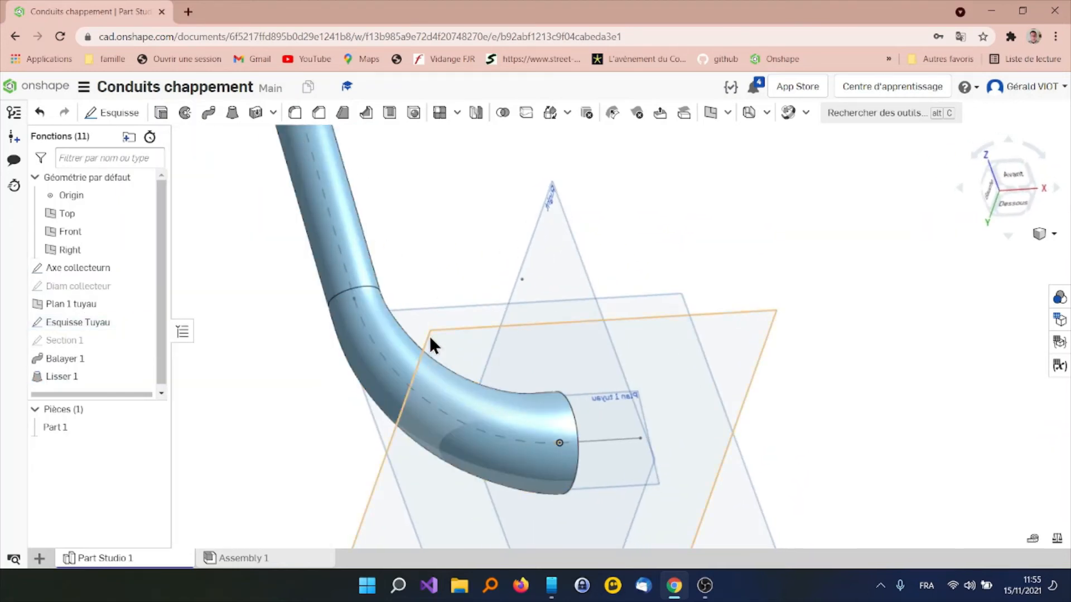
# Sketch a corner rectangle about 290 by 156 mm on the Front plane, covering the pipe's lofted bend
pyautogui.scroll(-3, 428, 323)
pyautogui.moveTo(431, 314); pyautogui.dragTo(397, 343, button='right')
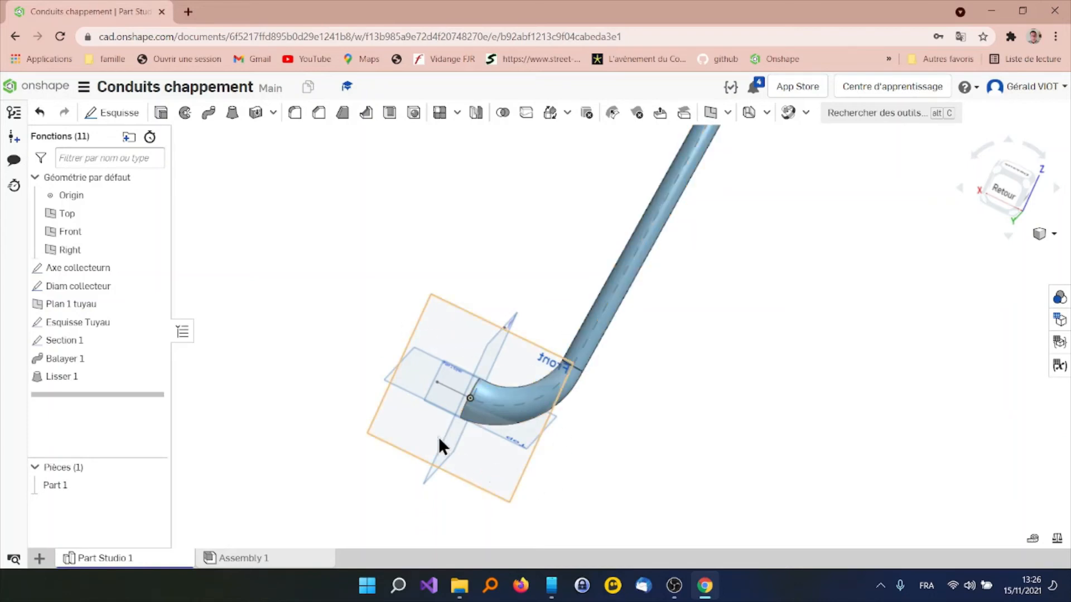
pyautogui.moveTo(545, 390); pyautogui.dragTo(546, 367, button='right')
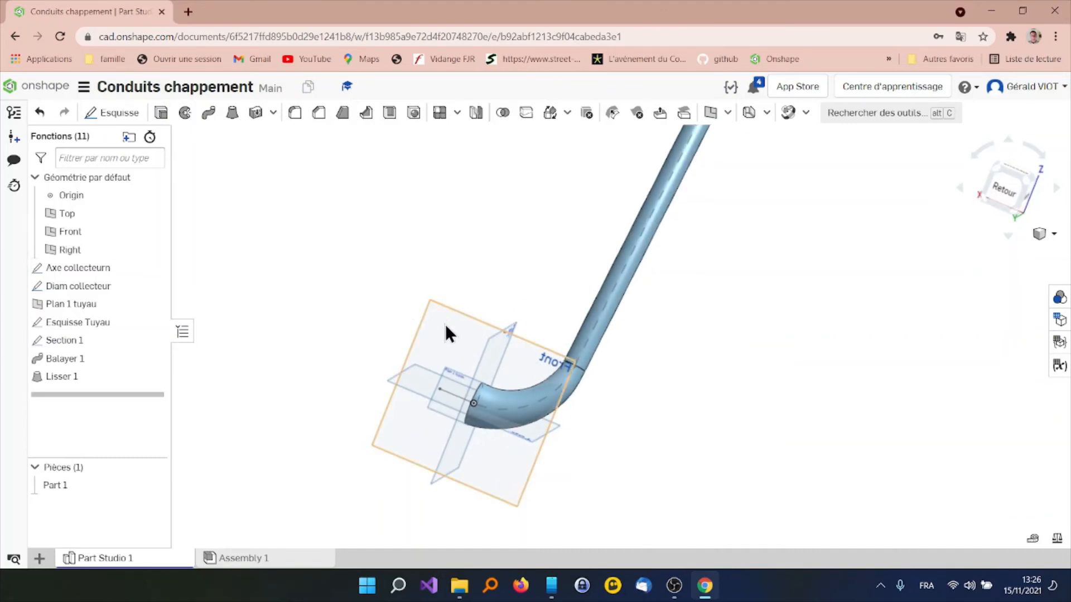
pyautogui.click(128, 113)
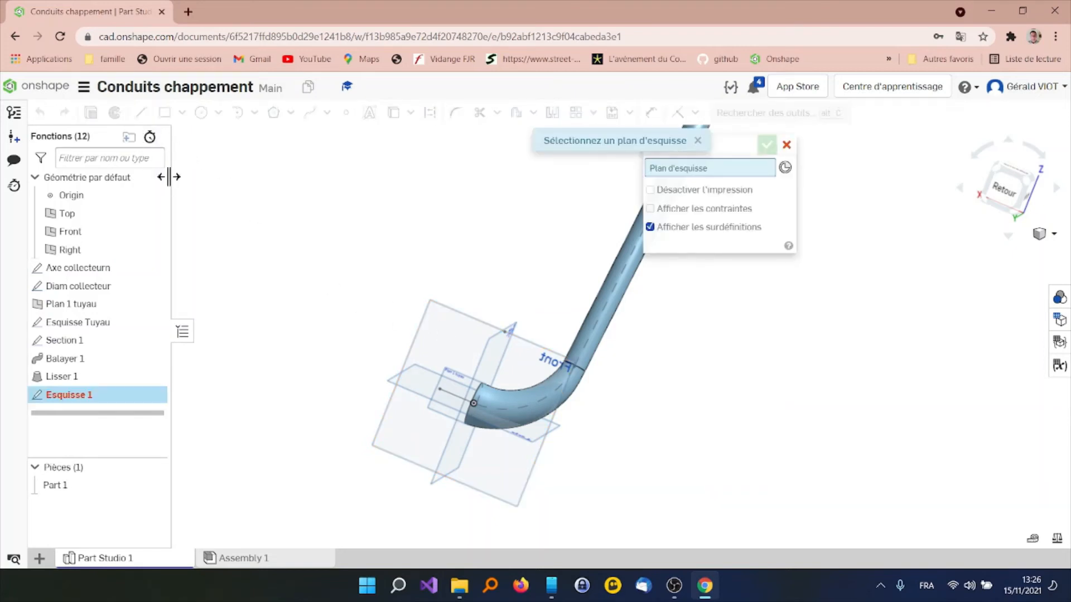
pyautogui.click(553, 366)
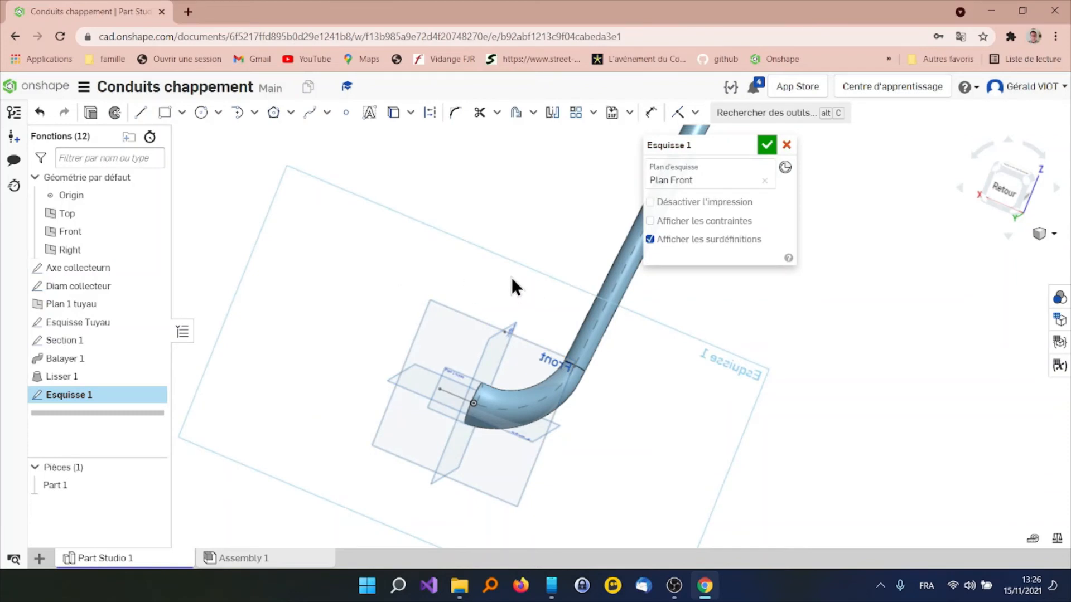
pyautogui.click(164, 113)
pyautogui.moveTo(387, 275)
pyautogui.mouseDown()
pyautogui.moveTo(565, 421)
pyautogui.moveTo(603, 537)
pyautogui.mouseUp()
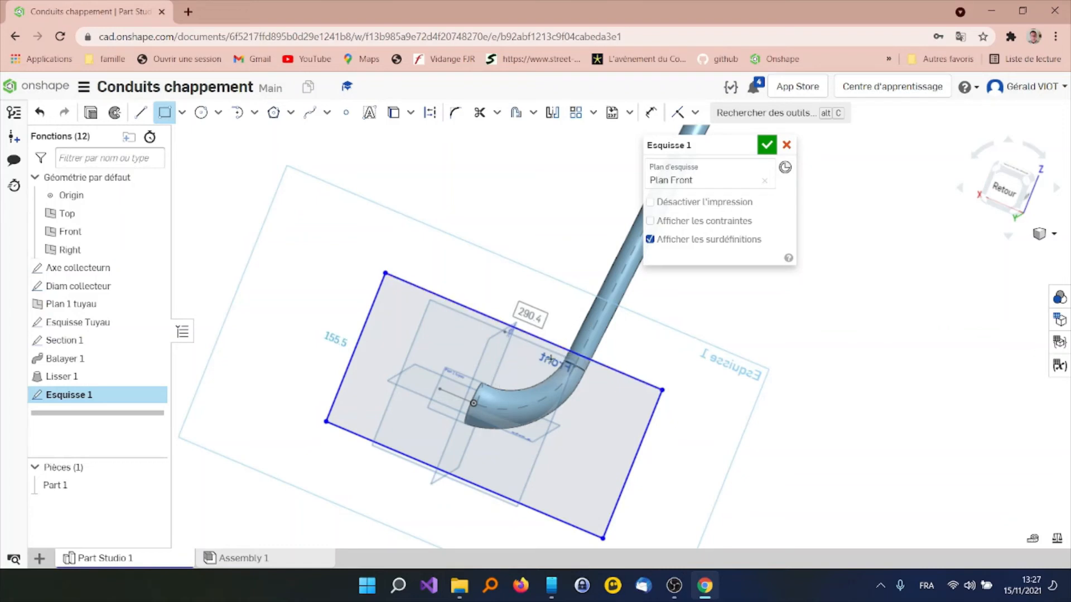
pyautogui.moveTo(524, 382); pyautogui.dragTo(524, 293, button='right')
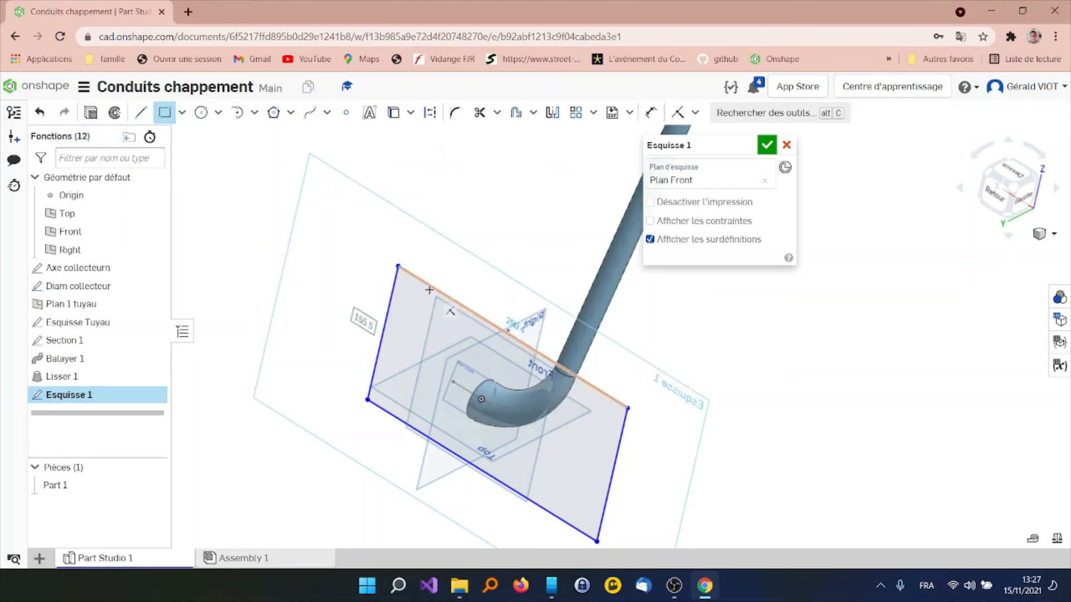
pyautogui.click(398, 266)
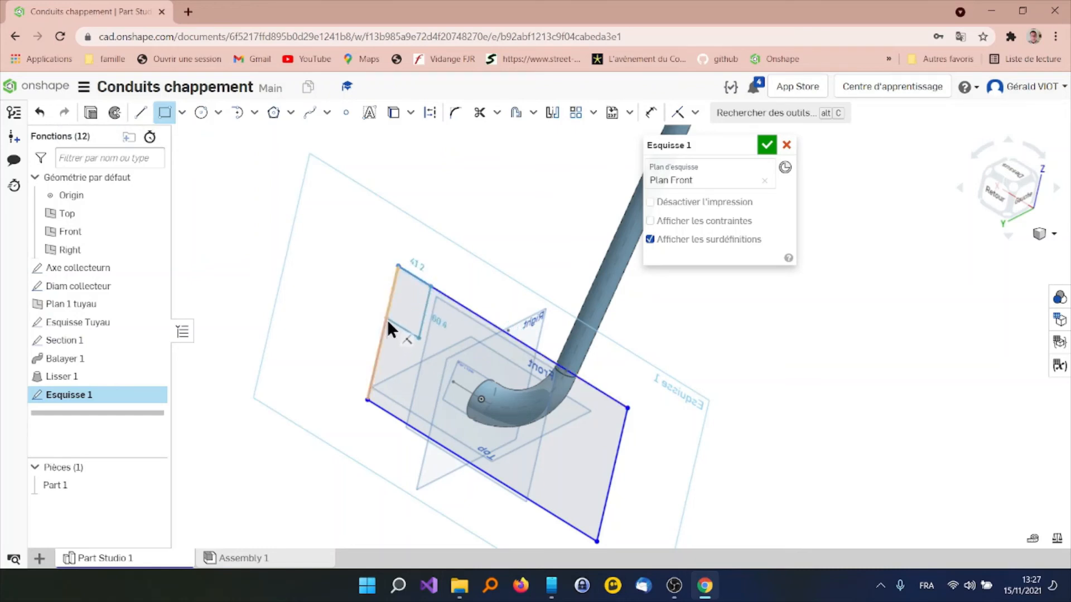
pyautogui.press('Escape')
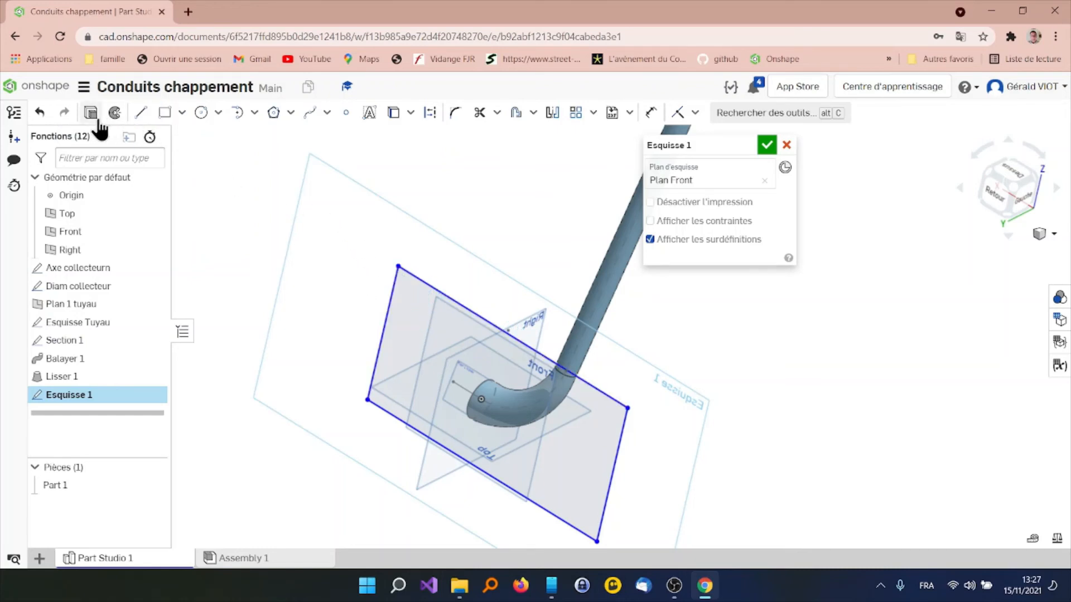
# Extrude the rectangle as a removal about 34 mm deep to trim the pipe's lower bend along the Front plane
pyautogui.click(90, 112)
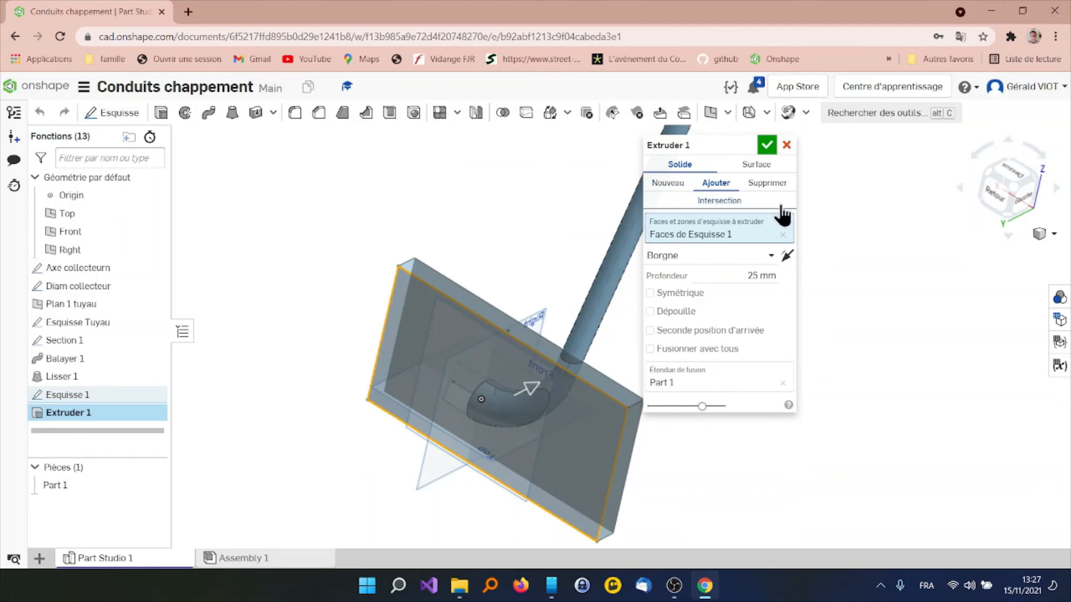
pyautogui.click(767, 184)
pyautogui.moveTo(579, 272); pyautogui.dragTo(524, 274, button='right')
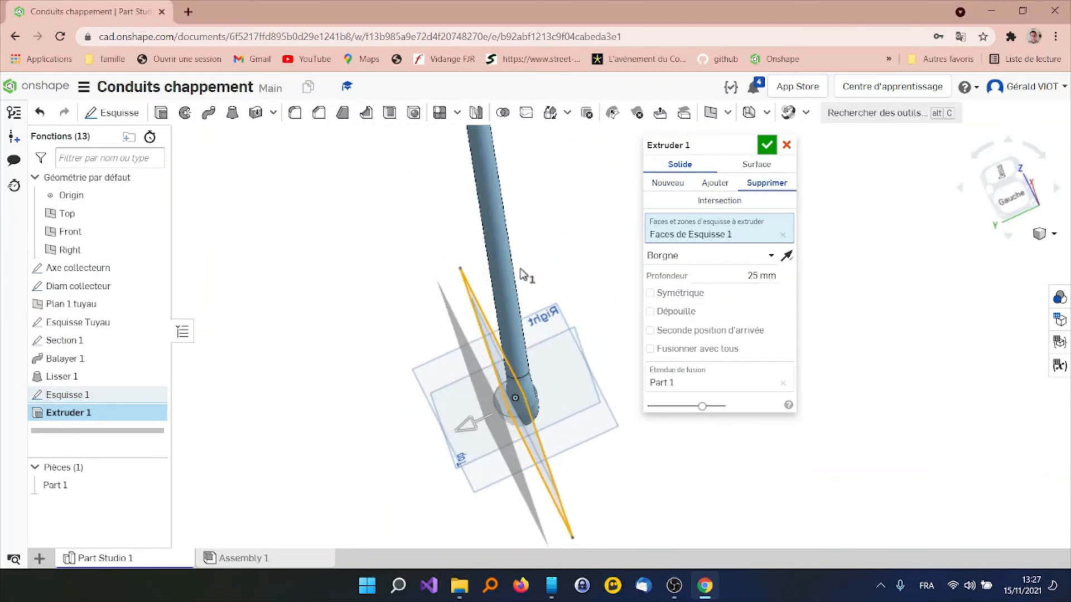
pyautogui.moveTo(461, 417); pyautogui.dragTo(431, 443)
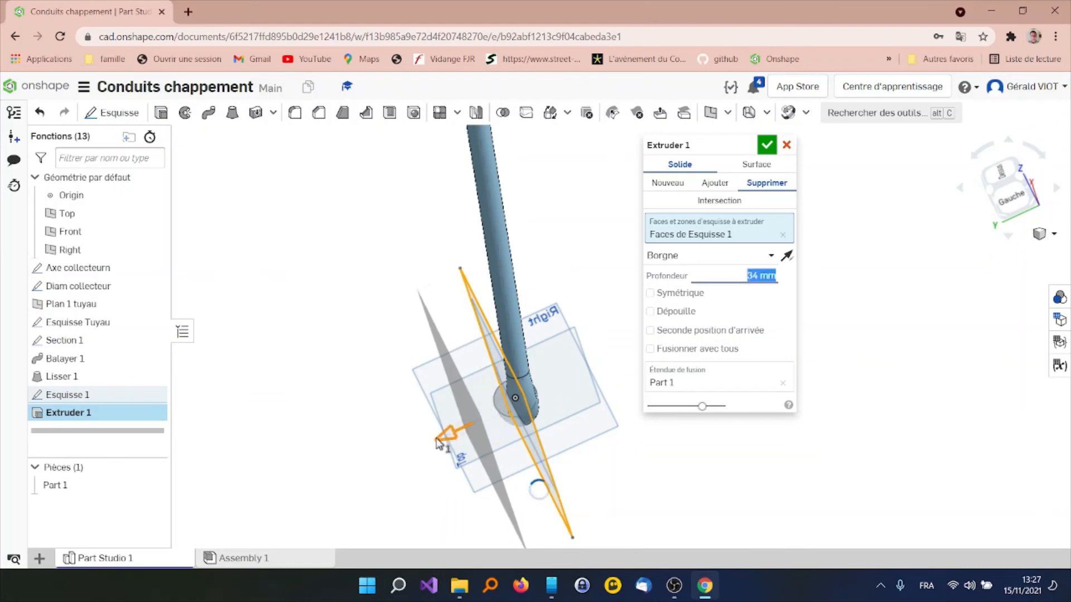
pyautogui.click(767, 145)
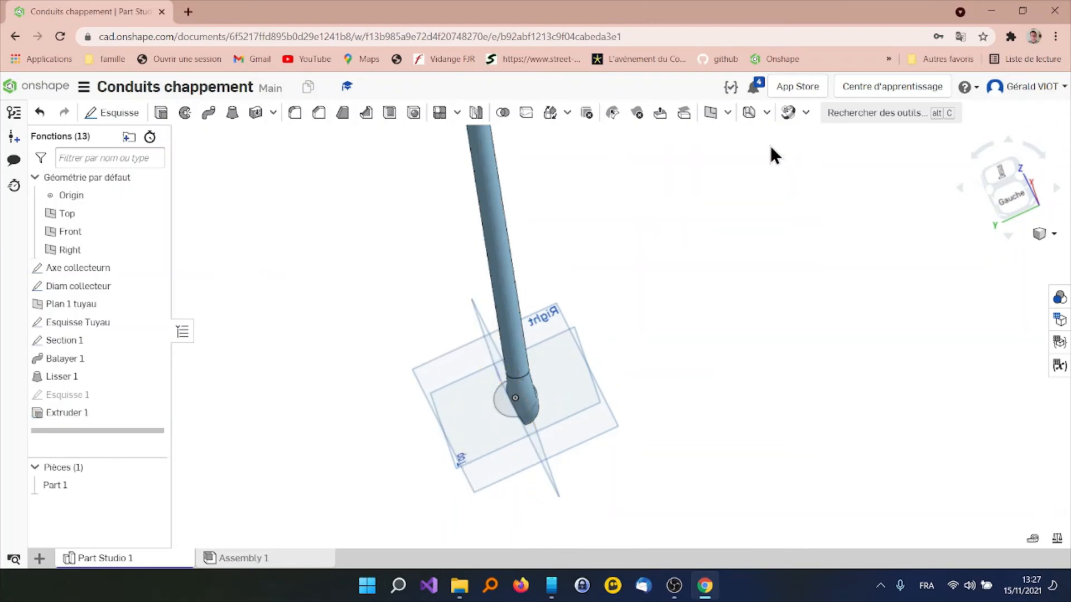
pyautogui.moveTo(771, 146); pyautogui.dragTo(717, 336, button='right')
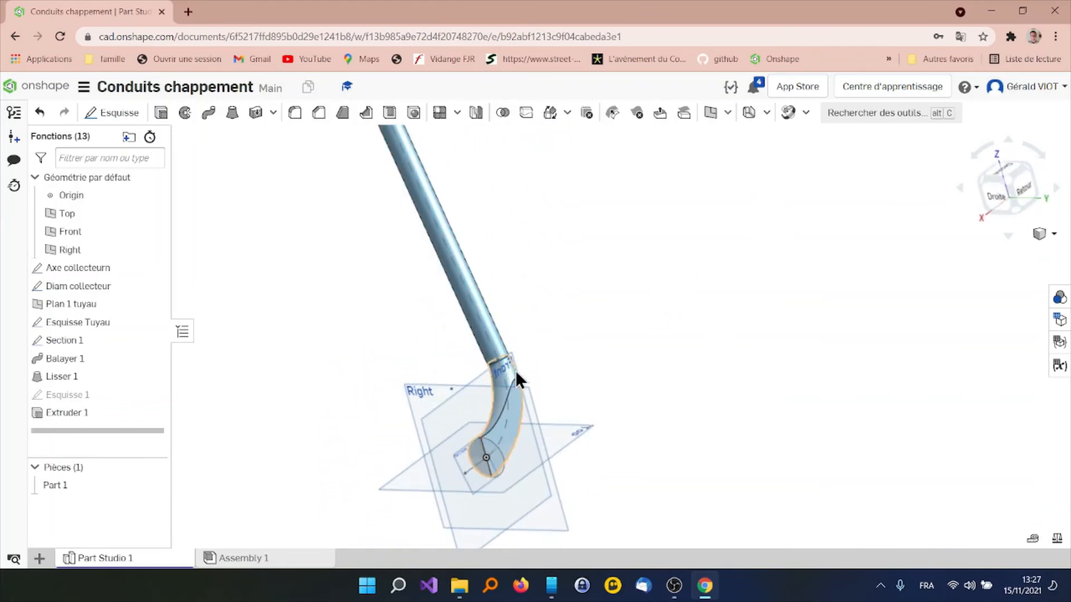
pyautogui.moveTo(527, 399); pyautogui.dragTo(584, 373, button='right')
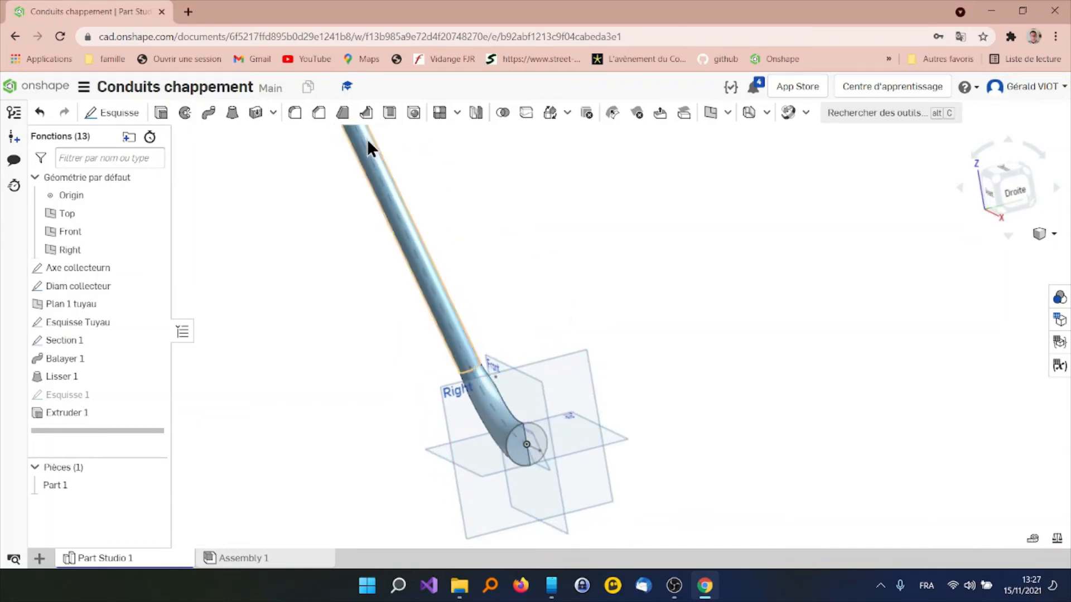
# Mirror the trimmed pipe Part 1 about the Front plane as a new part symmetry and accept it
pyautogui.click(478, 120)
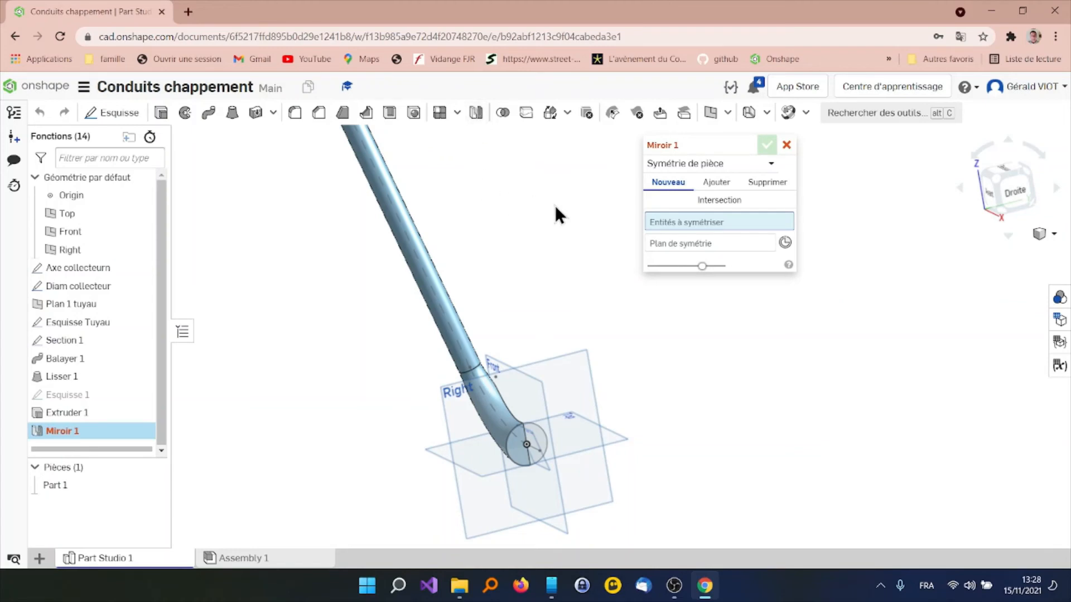
pyautogui.click(431, 285)
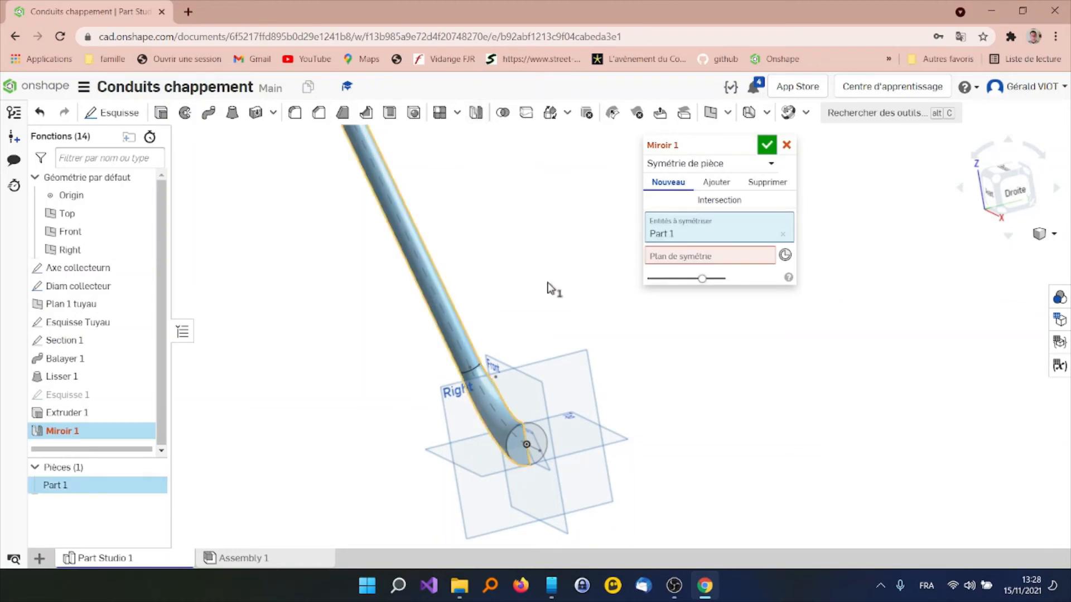
pyautogui.click(685, 254)
pyautogui.click(537, 383)
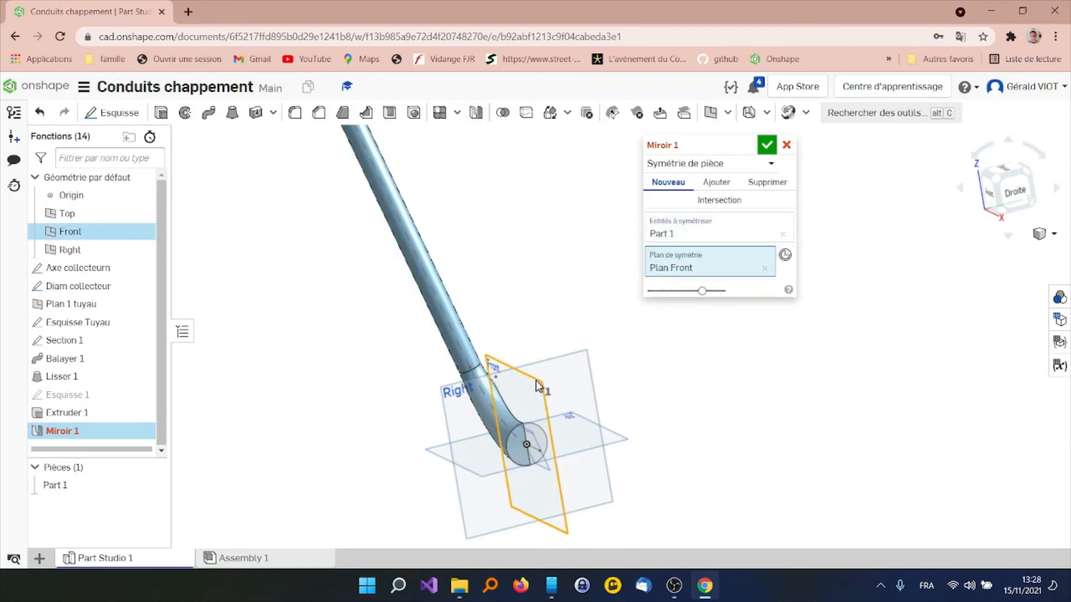
pyautogui.click(768, 146)
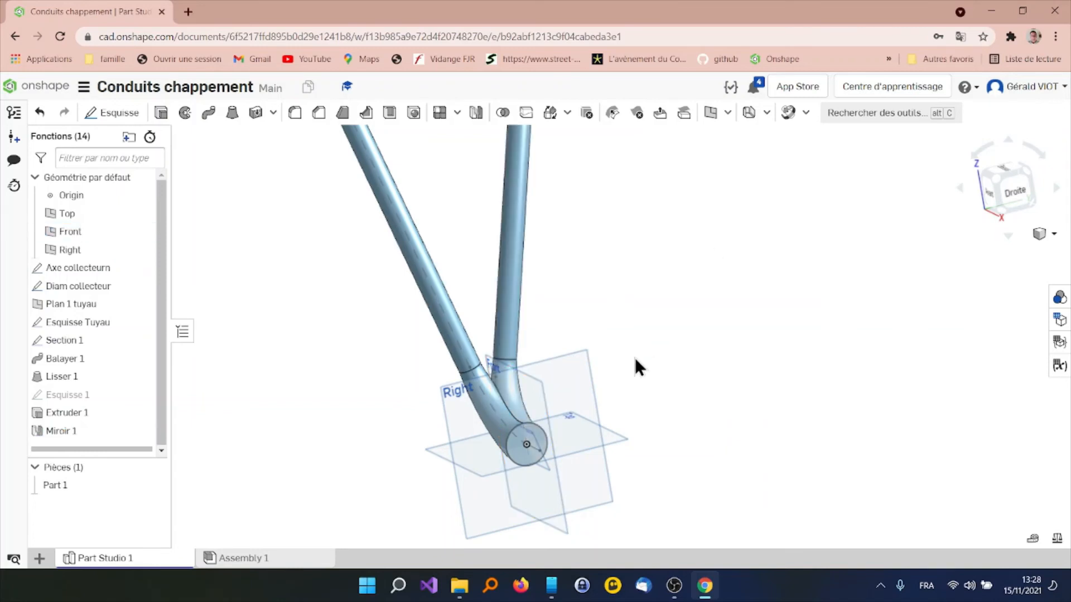
# Start a Shell on the mirrored ducts and choose only the collector's round end face for removal
pyautogui.scroll(-5, 588, 352)
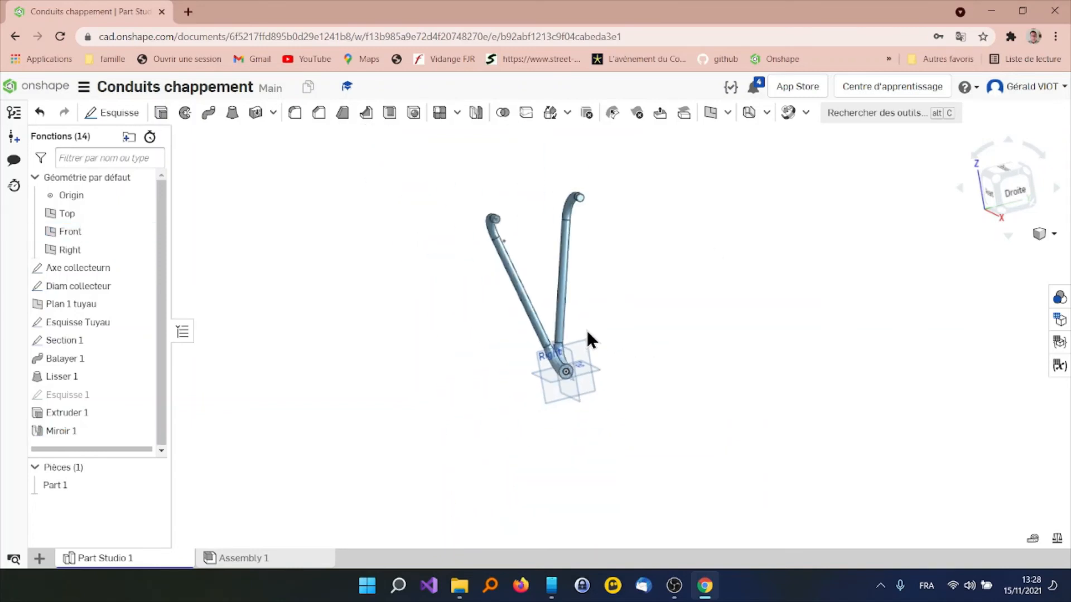
pyautogui.scroll(2, 583, 337)
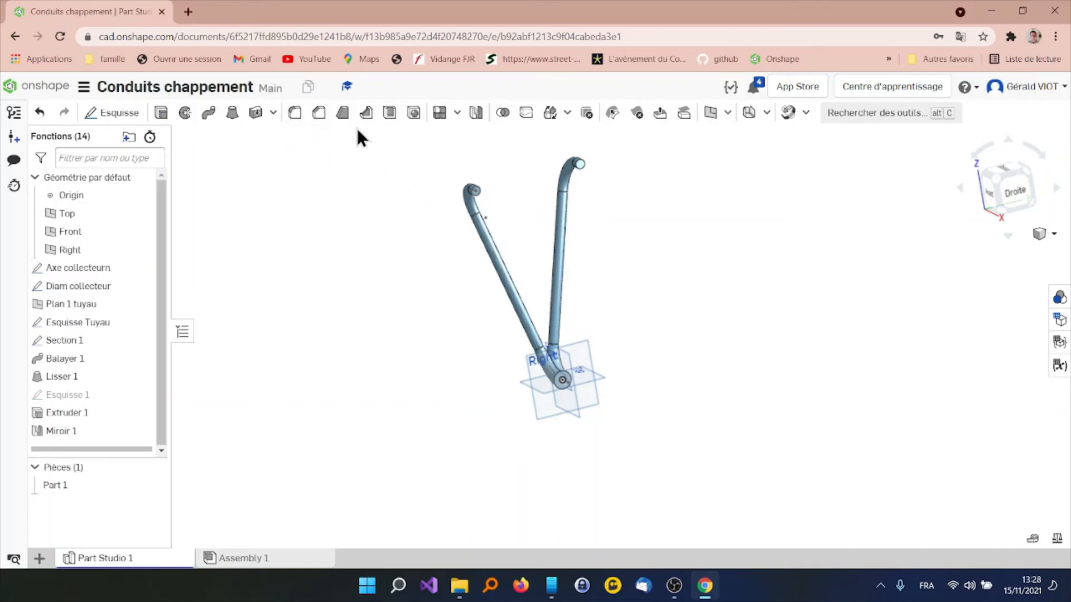
pyautogui.click(389, 113)
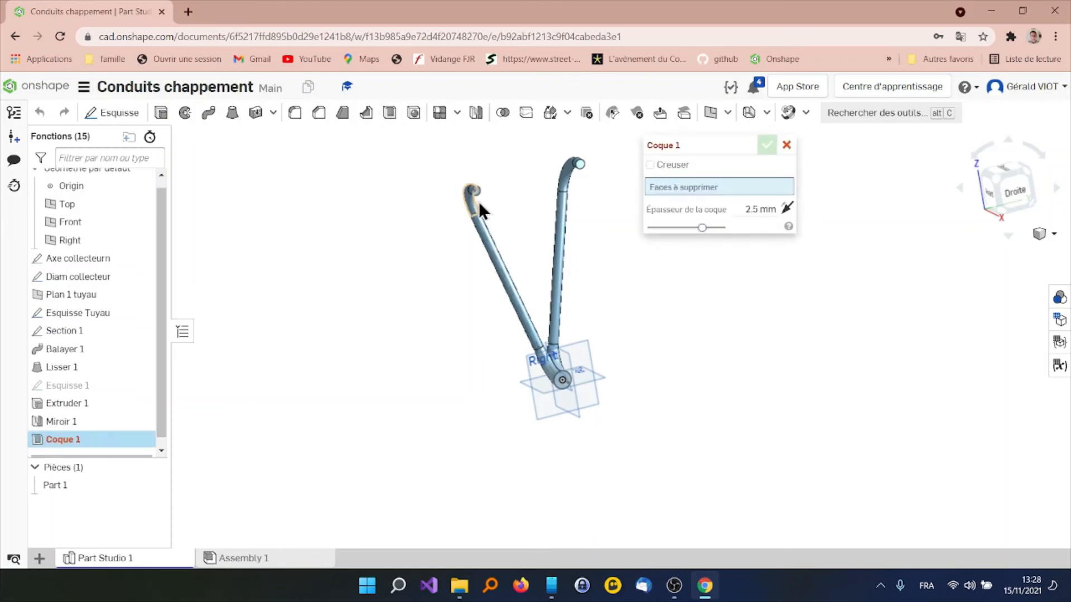
pyautogui.click(489, 242)
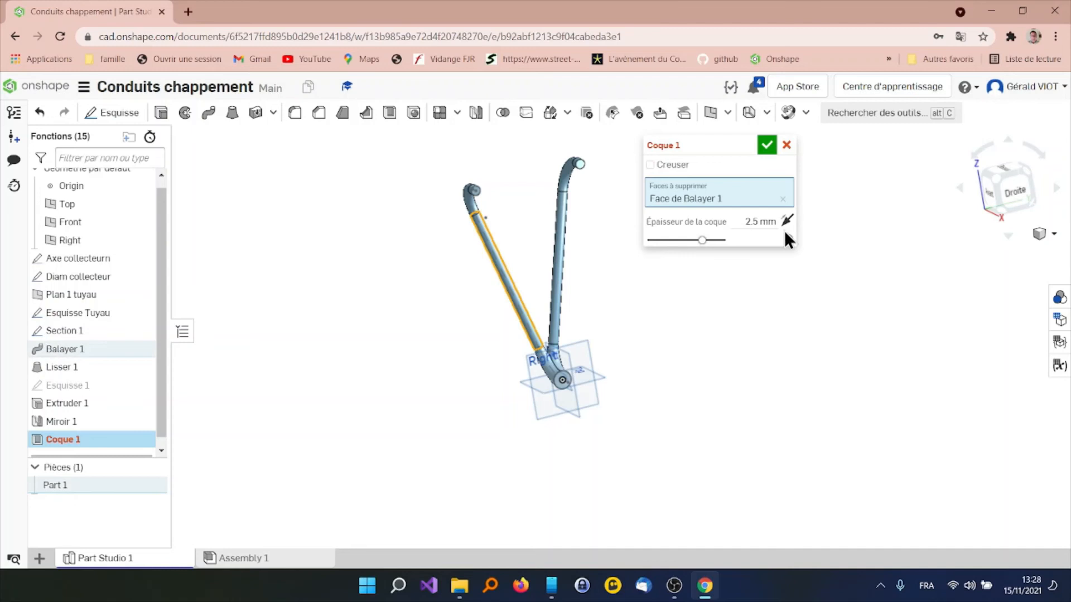
pyautogui.click(783, 200)
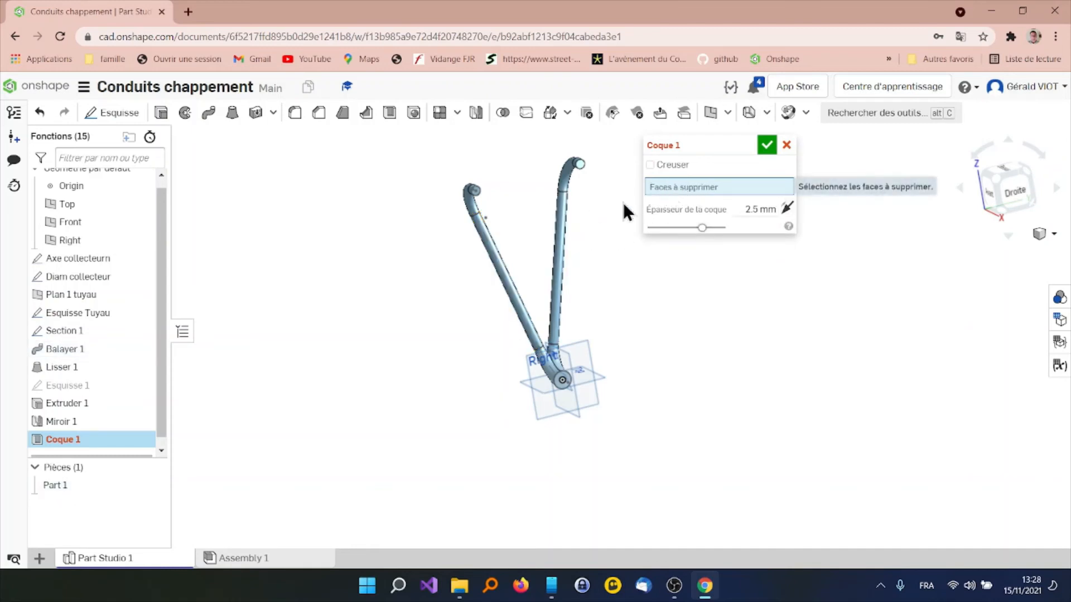
pyautogui.scroll(5, 593, 383)
pyautogui.scroll(2, 549, 371)
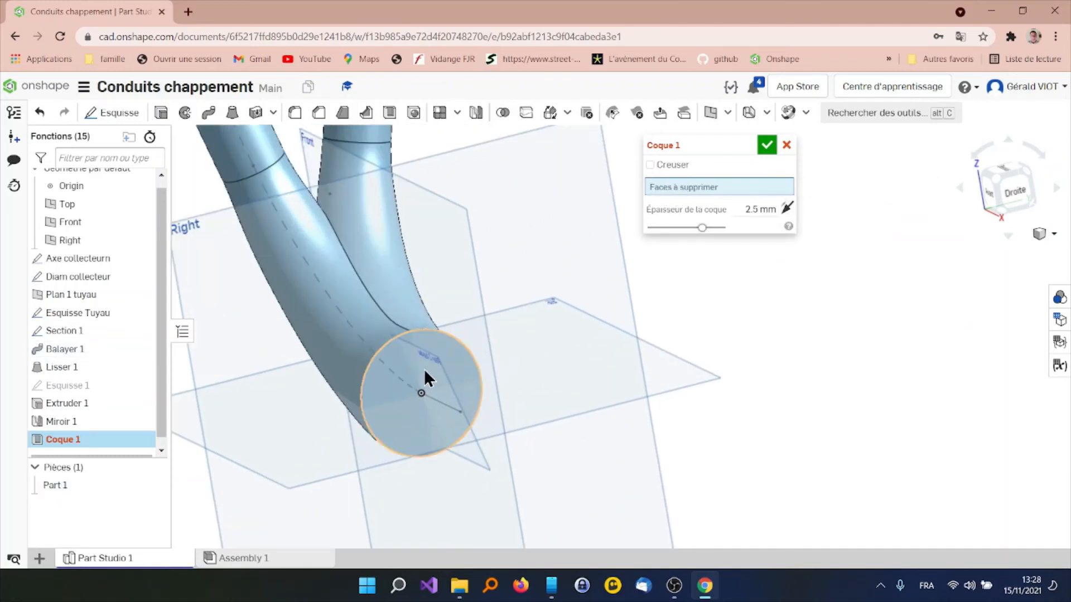
pyautogui.click(449, 356)
pyautogui.scroll(-5, 441, 337)
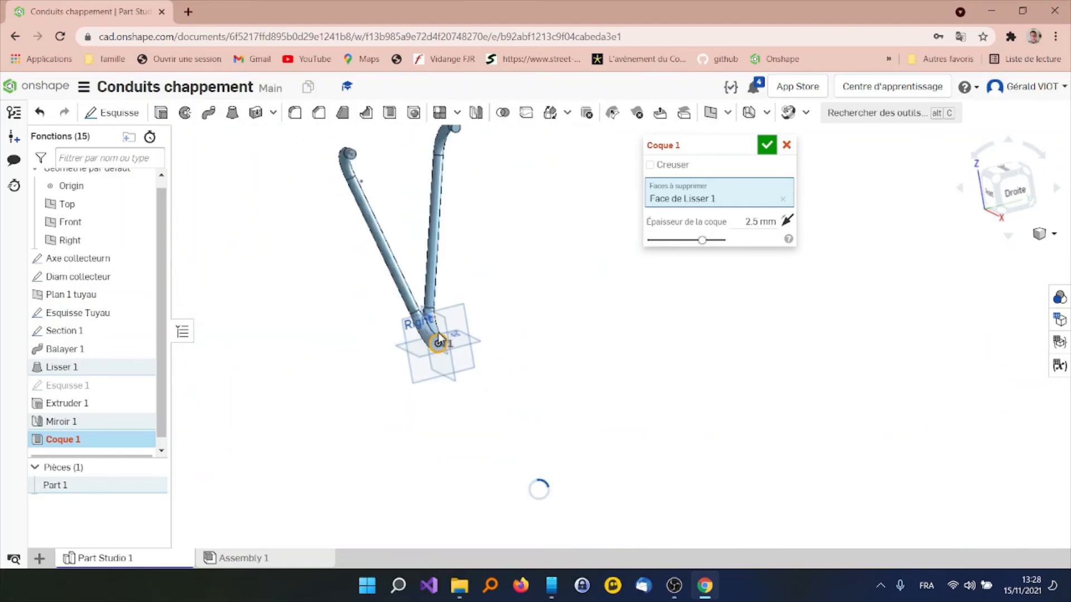
# Add the round end faces at the far ends of both pipes to the shell's faces to remove
pyautogui.scroll(5, 387, 199)
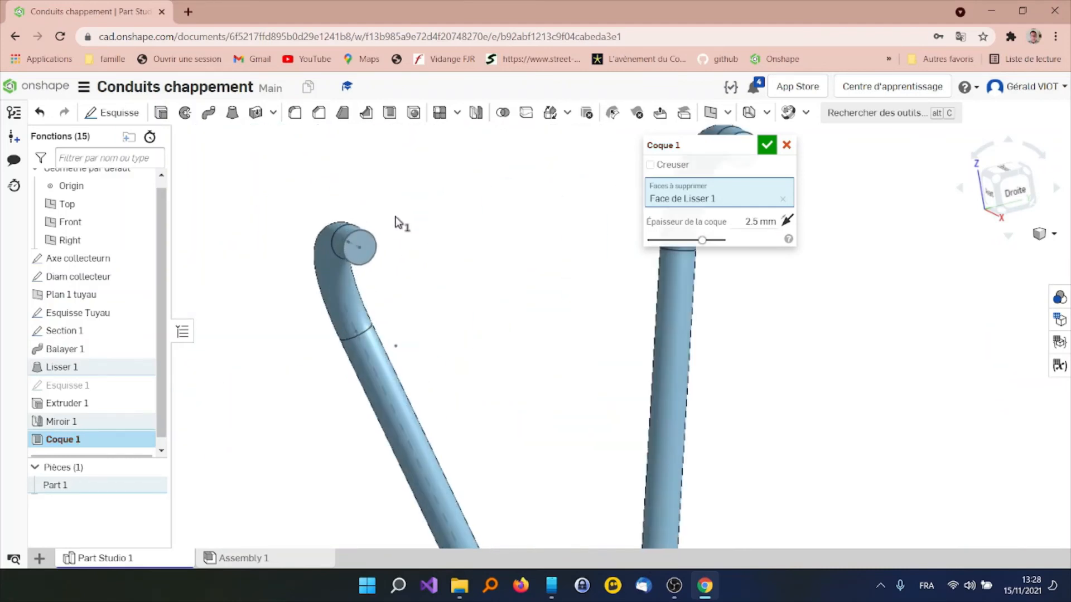
pyautogui.click(372, 260)
pyautogui.scroll(-5, 532, 269)
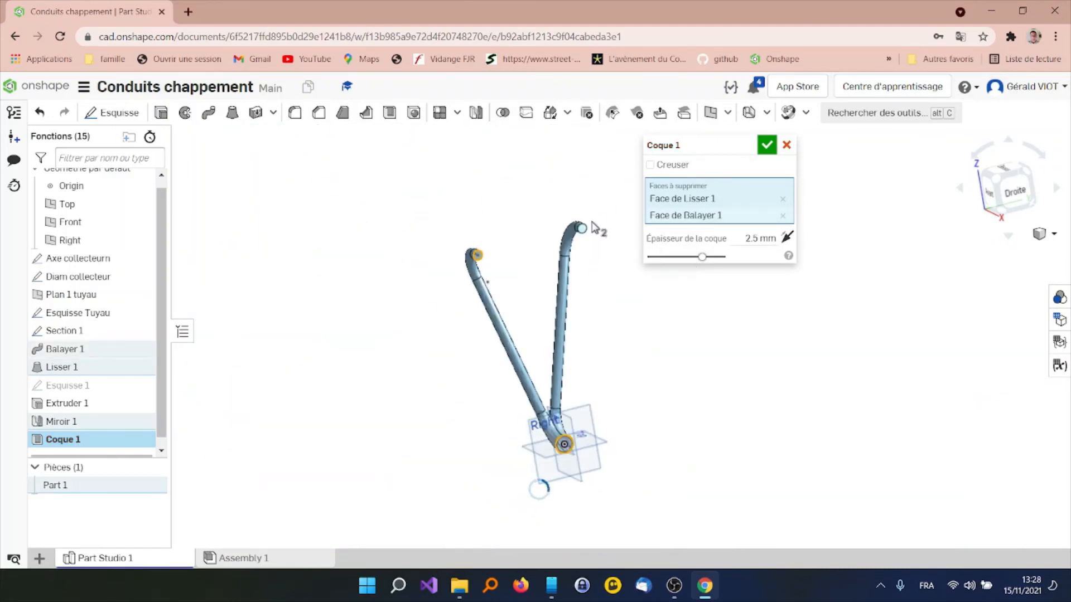
pyautogui.scroll(5, 587, 229)
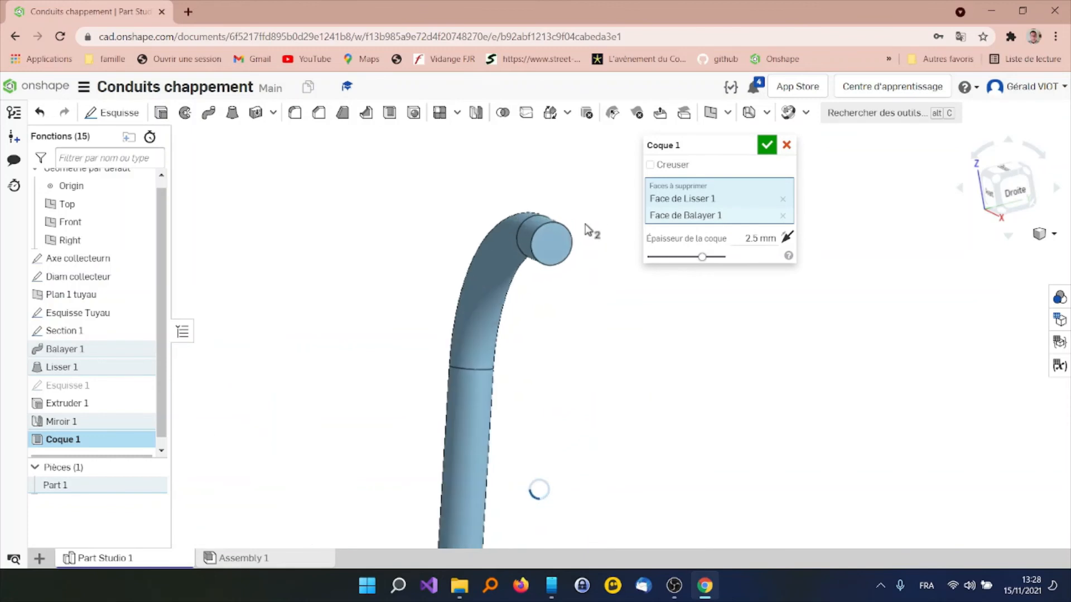
pyautogui.click(546, 256)
# Set the shell thickness to 1 mm and accept the shell
pyautogui.click(765, 255)
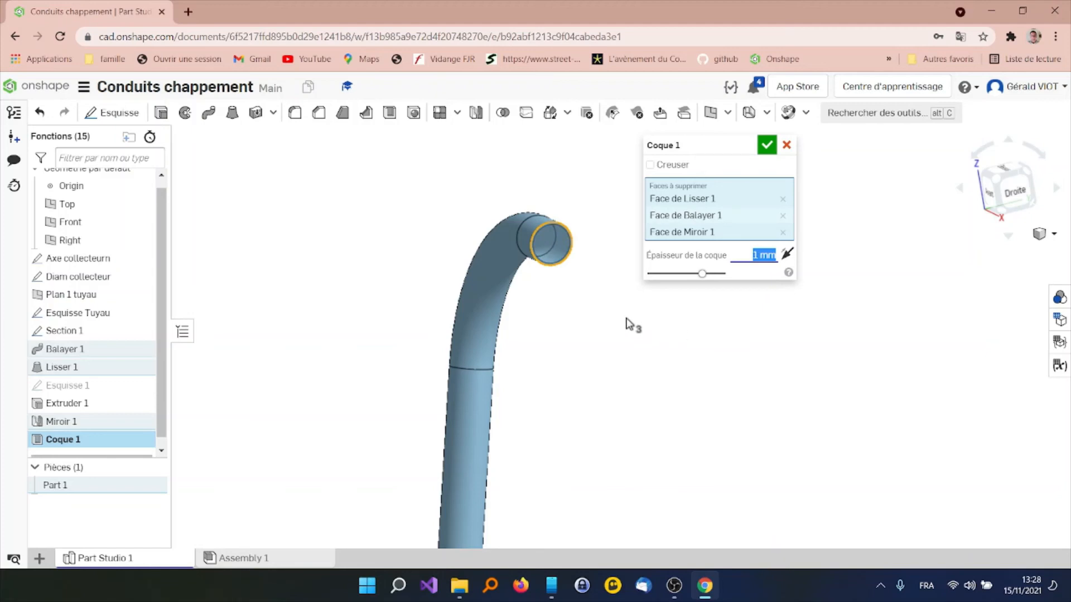
pyautogui.scroll(-5, 626, 317)
pyautogui.moveTo(595, 395); pyautogui.dragTo(583, 291, button='right')
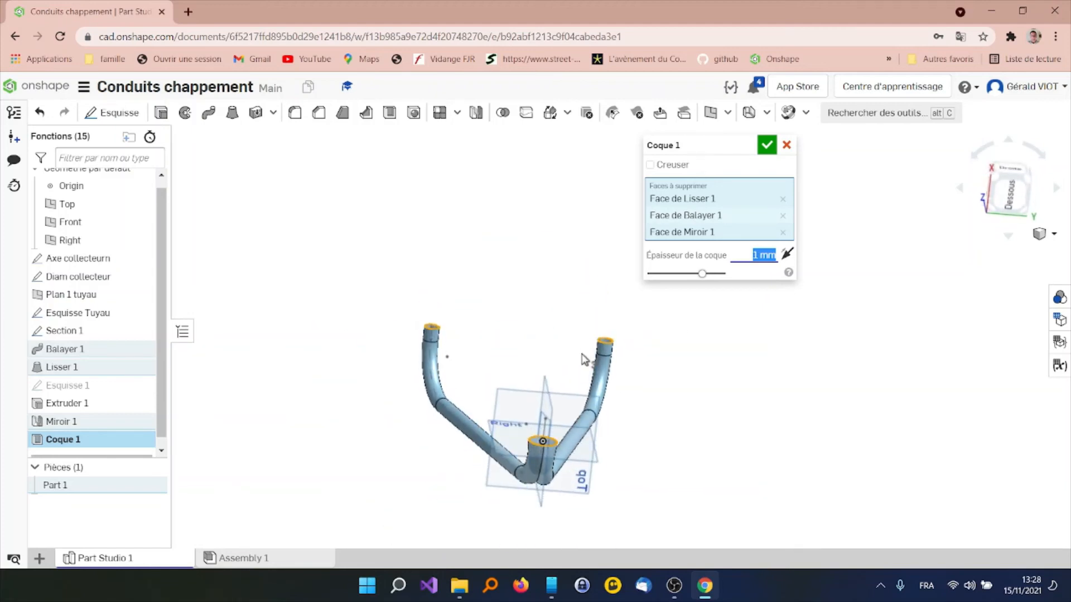
pyautogui.click(767, 146)
# Display a section view of the hollow collector bend cut along the Front plane
pyautogui.moveTo(684, 337); pyautogui.dragTo(590, 327, button='right')
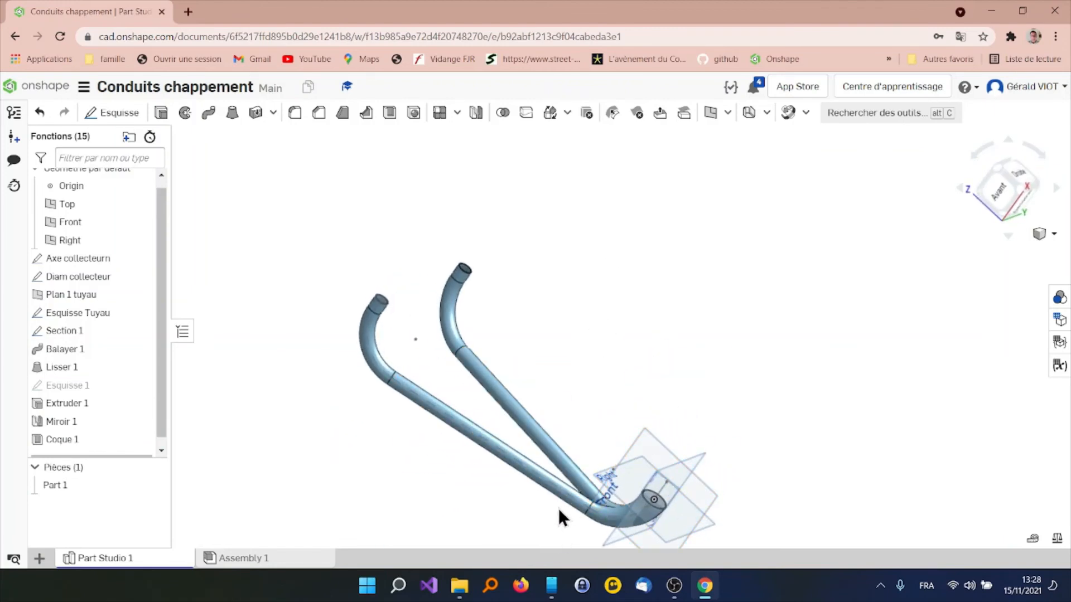
pyautogui.press('w')
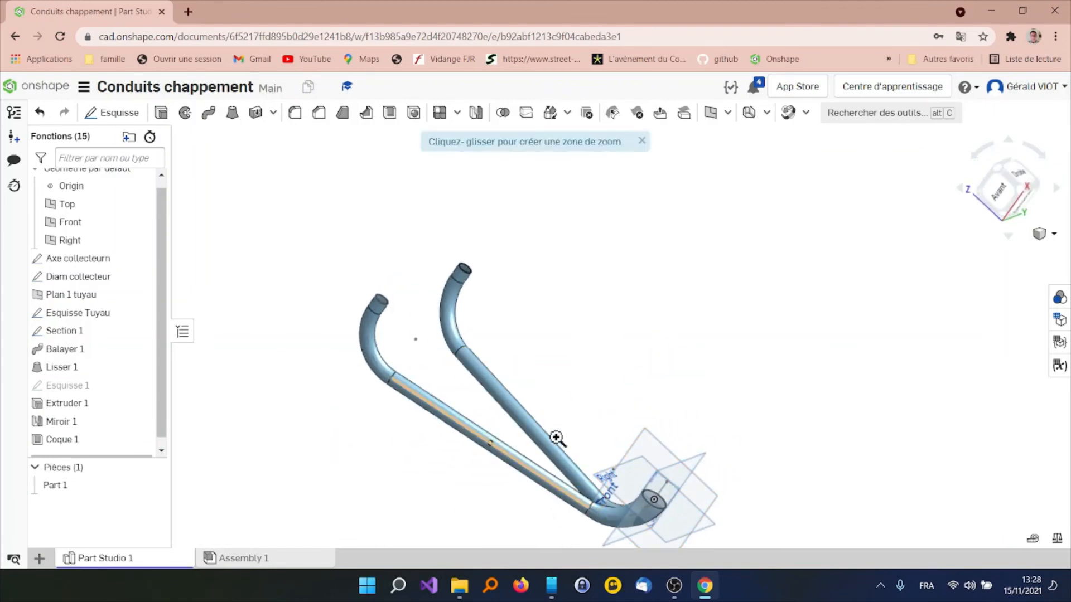
pyautogui.moveTo(556, 421); pyautogui.dragTo(722, 543)
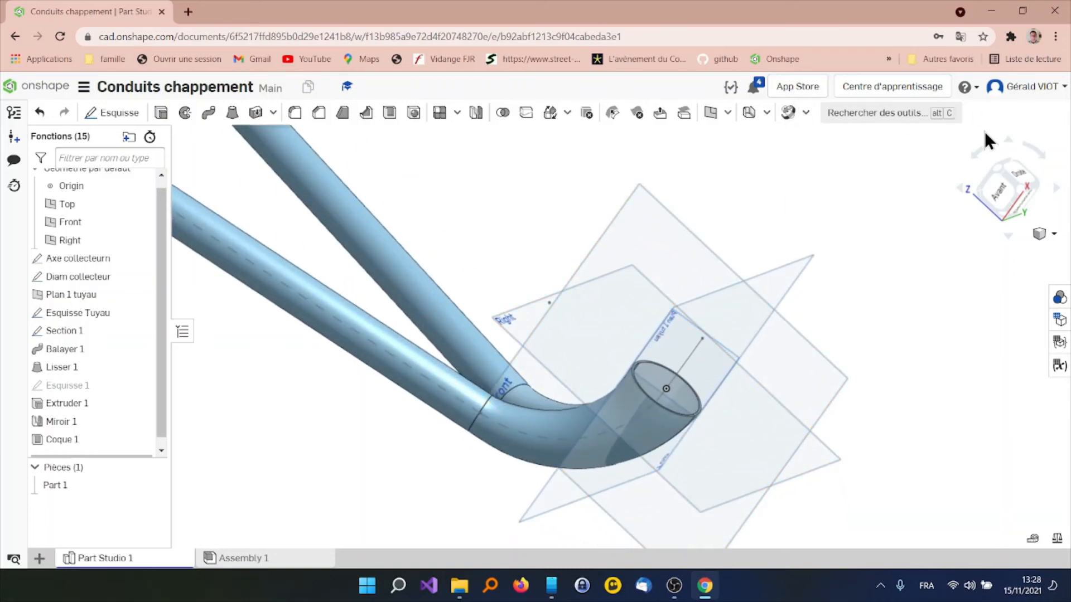
pyautogui.click(1052, 233)
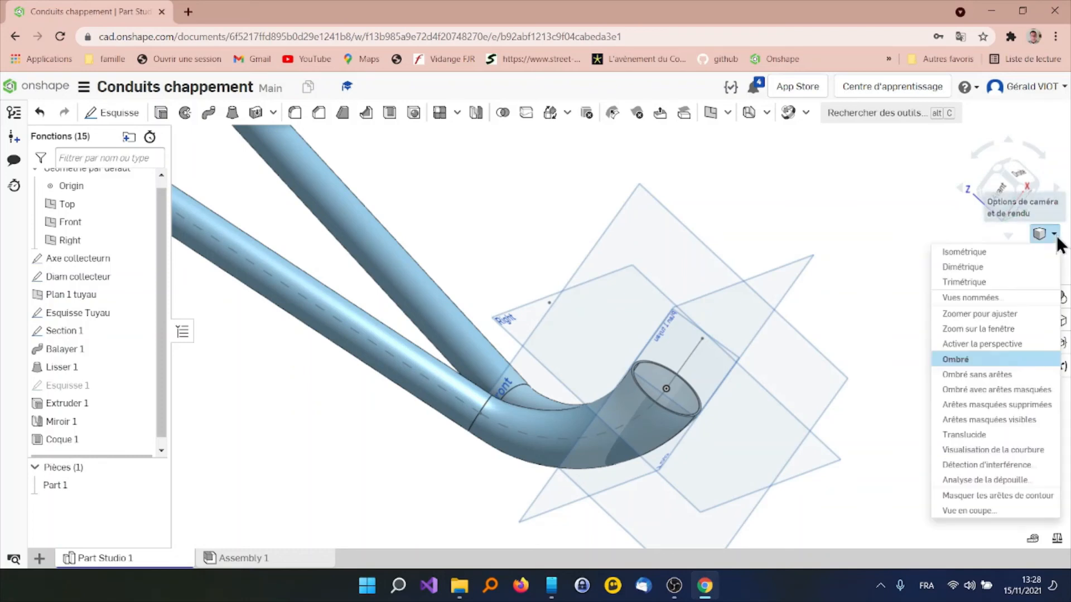
pyautogui.click(998, 512)
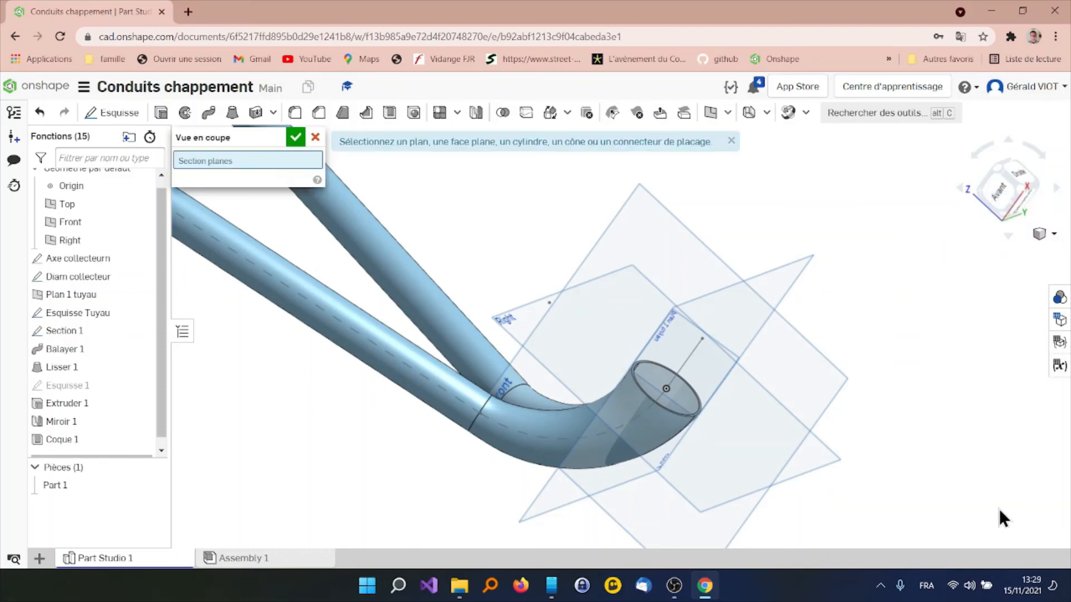
pyautogui.click(668, 217)
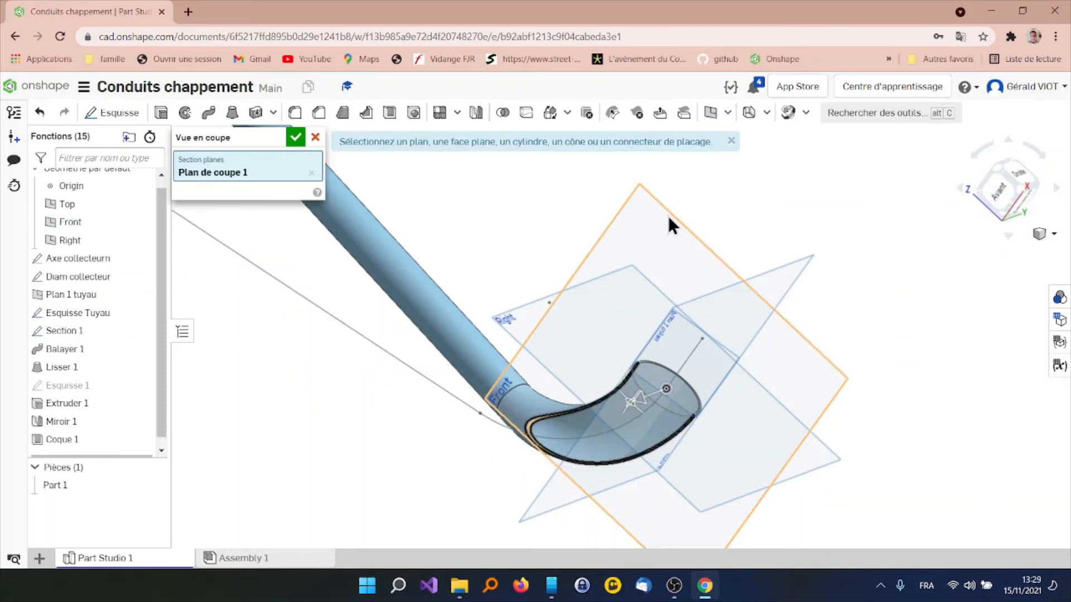
# Shift the section plane through the collector bend to examine the inner junction of the pipes, and turn the section view off
pyautogui.moveTo(591, 452); pyautogui.dragTo(617, 427, button='right')
pyautogui.moveTo(621, 422); pyautogui.dragTo(644, 414)
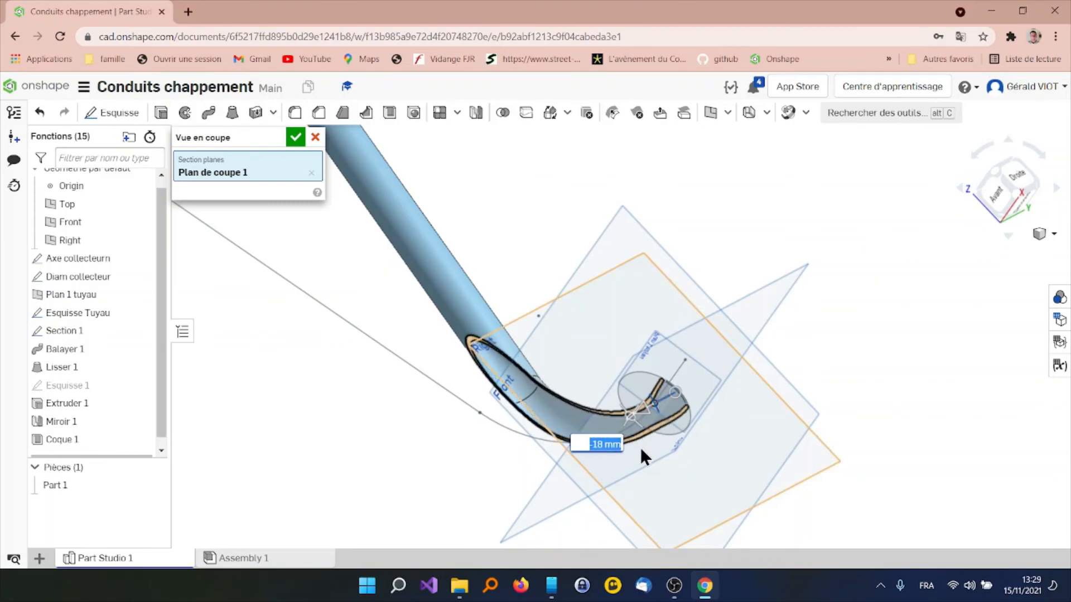
pyautogui.moveTo(640, 447); pyautogui.dragTo(694, 477, button='right')
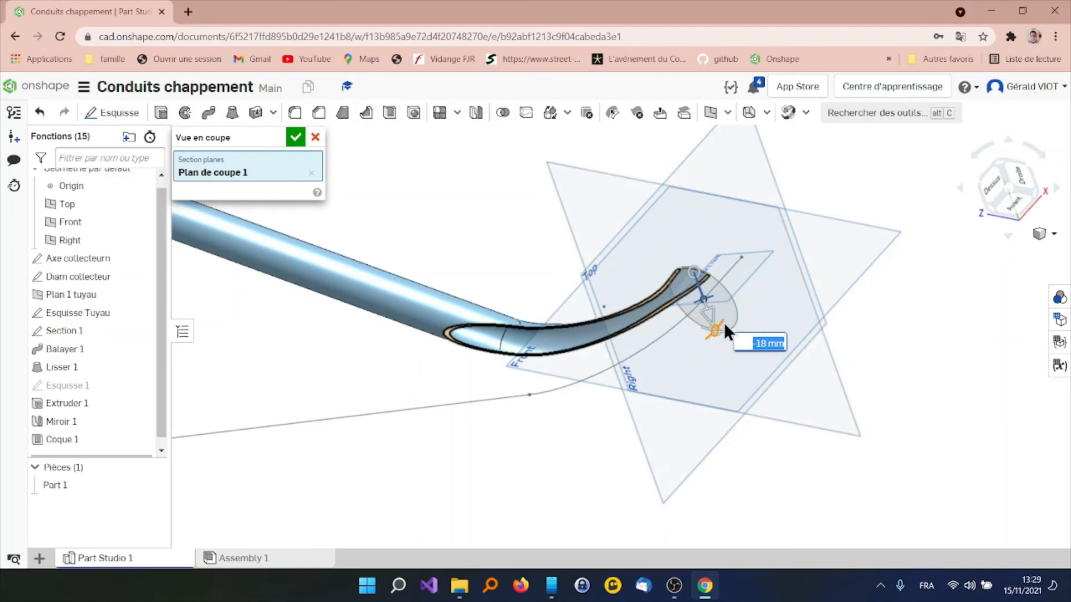
pyautogui.moveTo(714, 320); pyautogui.dragTo(717, 339)
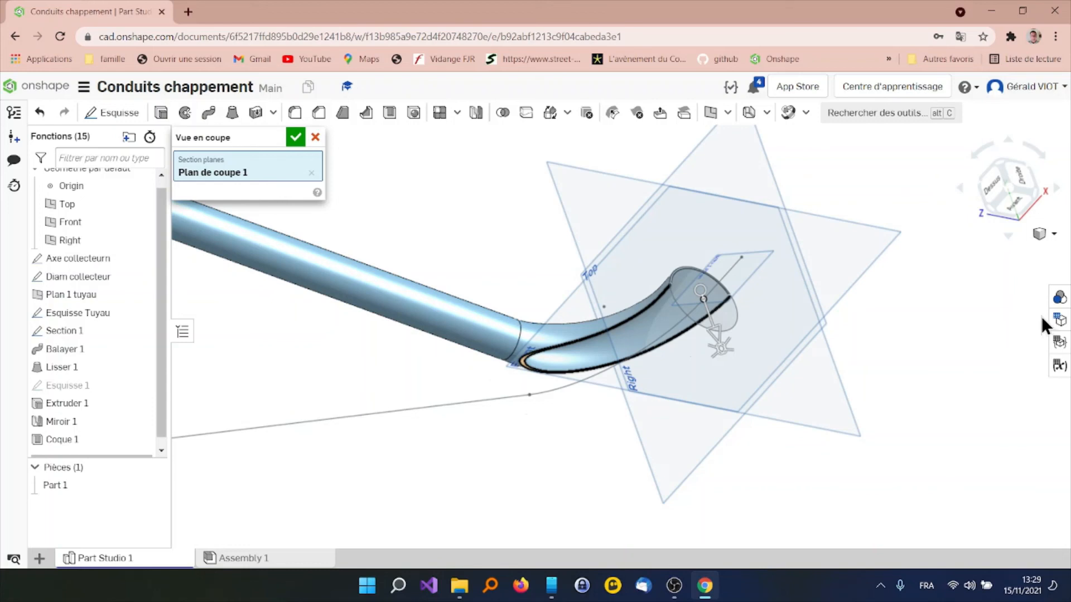
pyautogui.click(1053, 234)
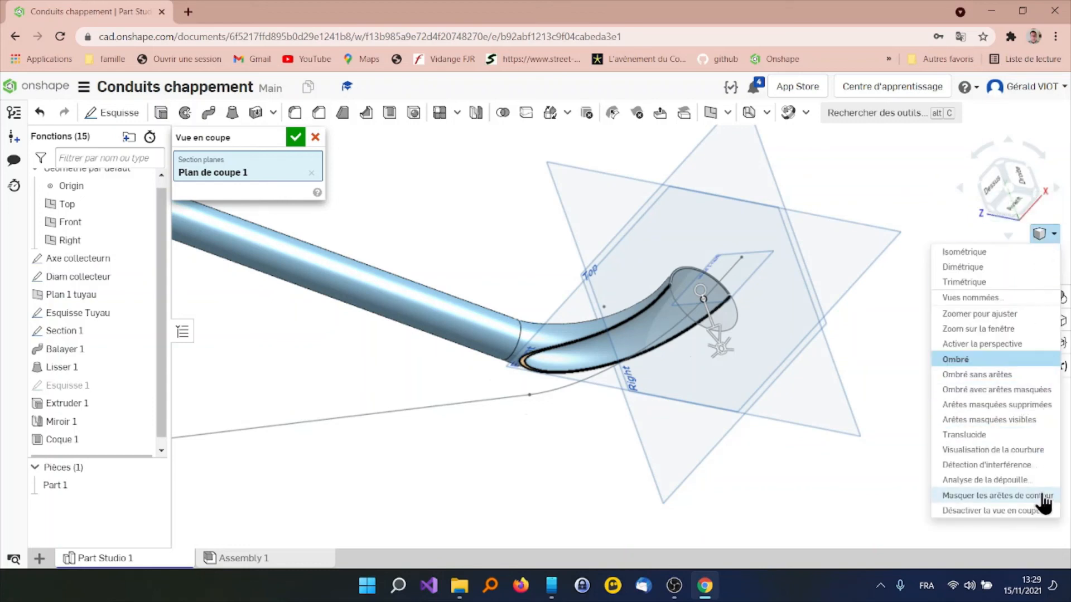
pyautogui.click(991, 511)
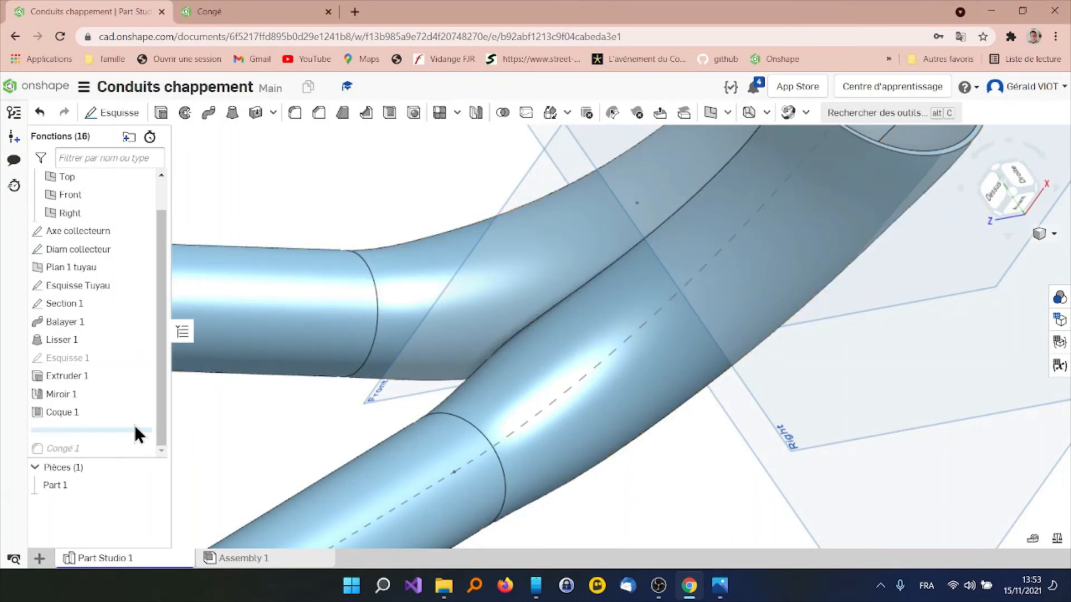
# Roll the feature history forward past Congé 1, review the fillet's edge and settings at the pipe junction, and accept it
pyautogui.moveTo(133, 429); pyautogui.dragTo(135, 454)
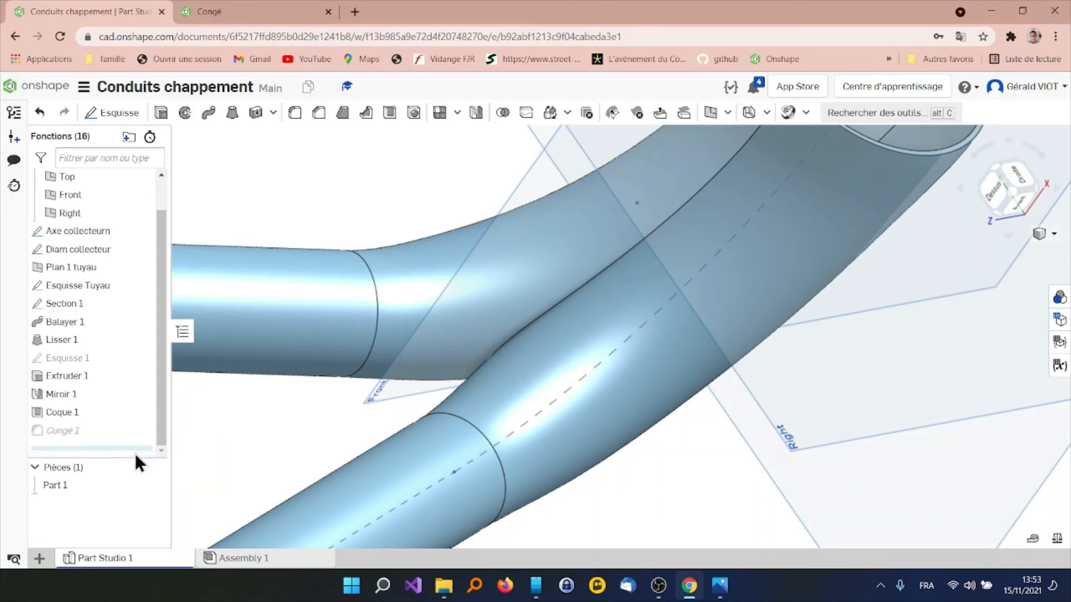
pyautogui.click(98, 434)
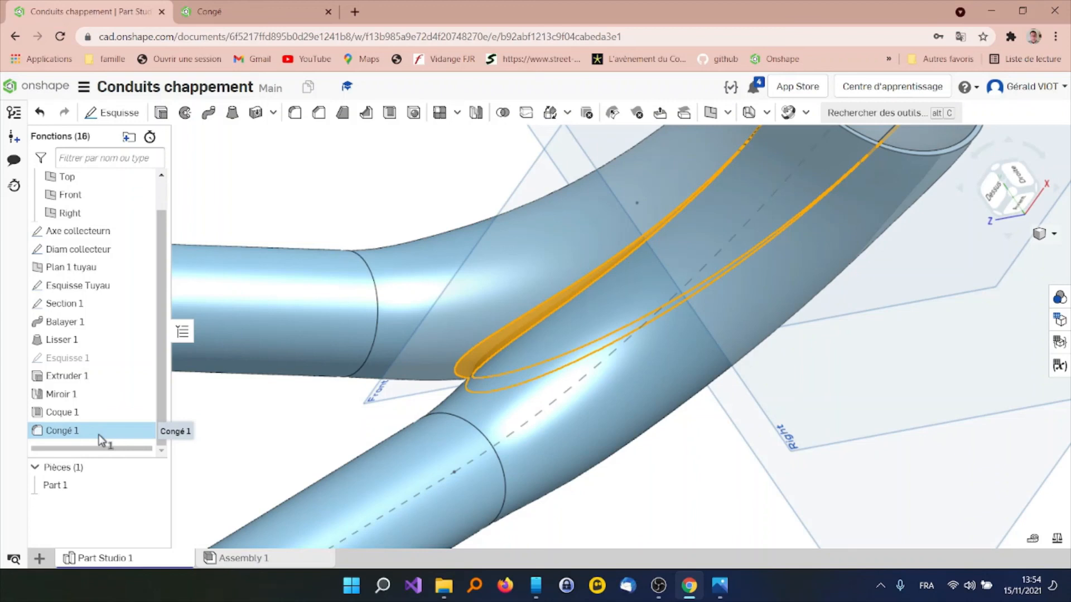
pyautogui.doubleClick(99, 435)
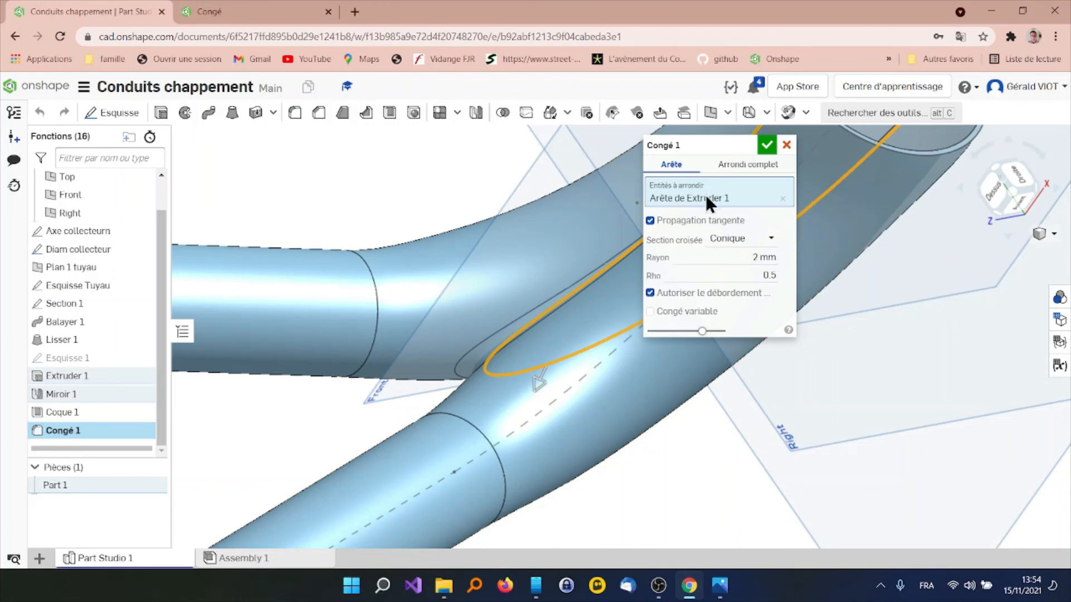
pyautogui.scroll(-5, 569, 208)
pyautogui.scroll(3, 577, 199)
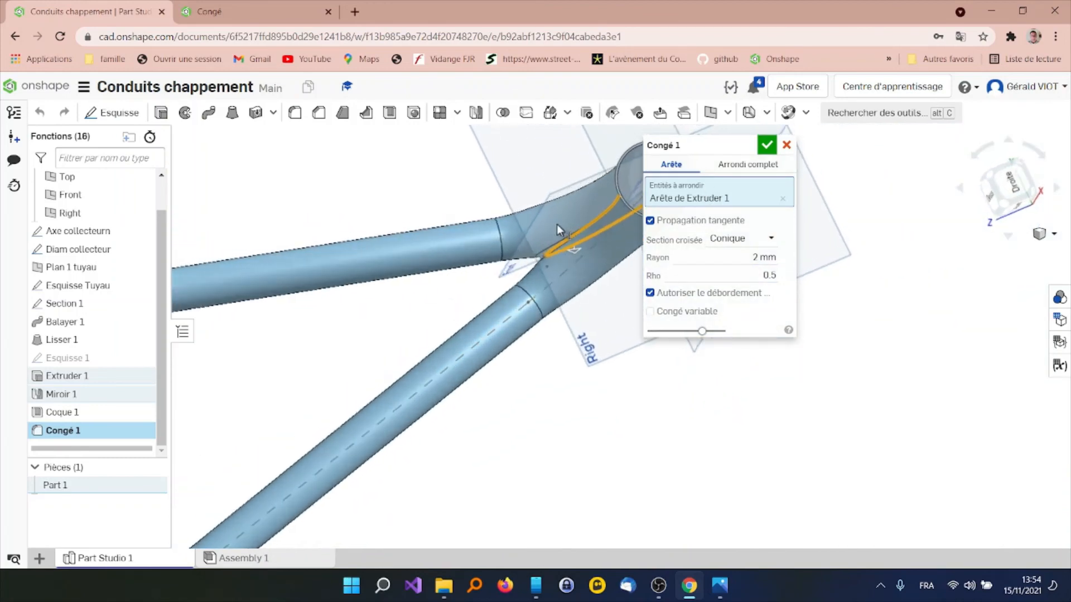
pyautogui.scroll(5, 632, 202)
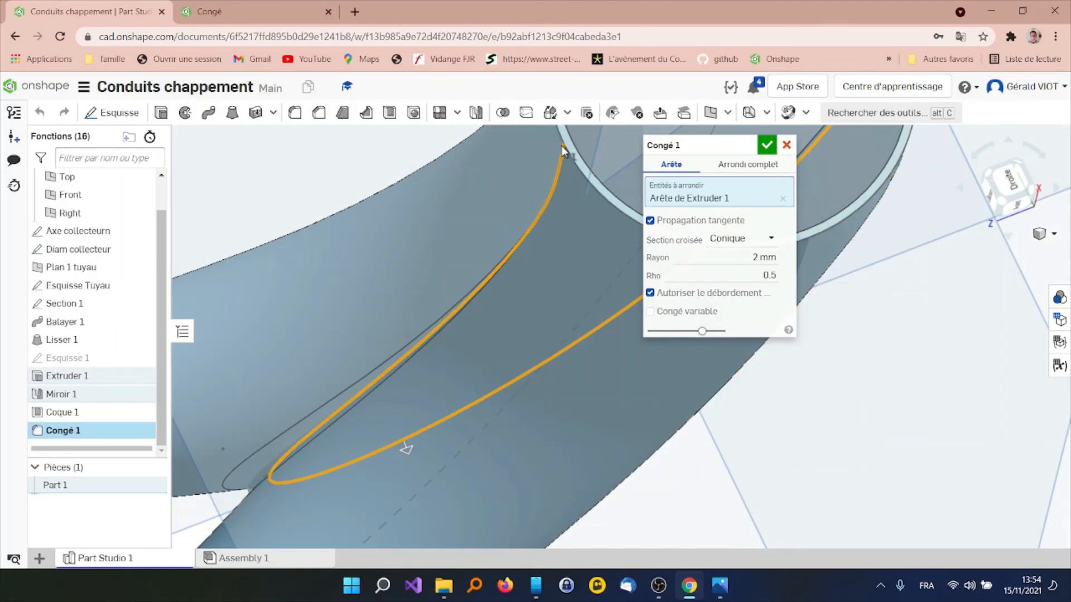
pyautogui.click(768, 146)
# Turn on curvature visualization and examine the surface continuity across the collector bends and their joints with the straight pipes
pyautogui.scroll(-10, 494, 353)
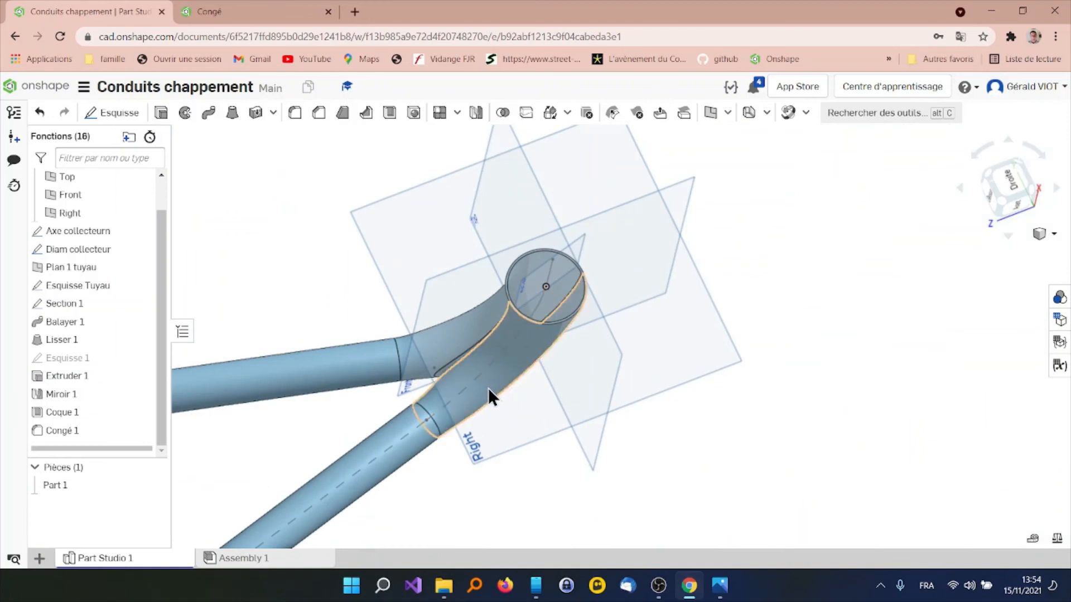
pyautogui.moveTo(488, 388); pyautogui.dragTo(543, 372, button='right')
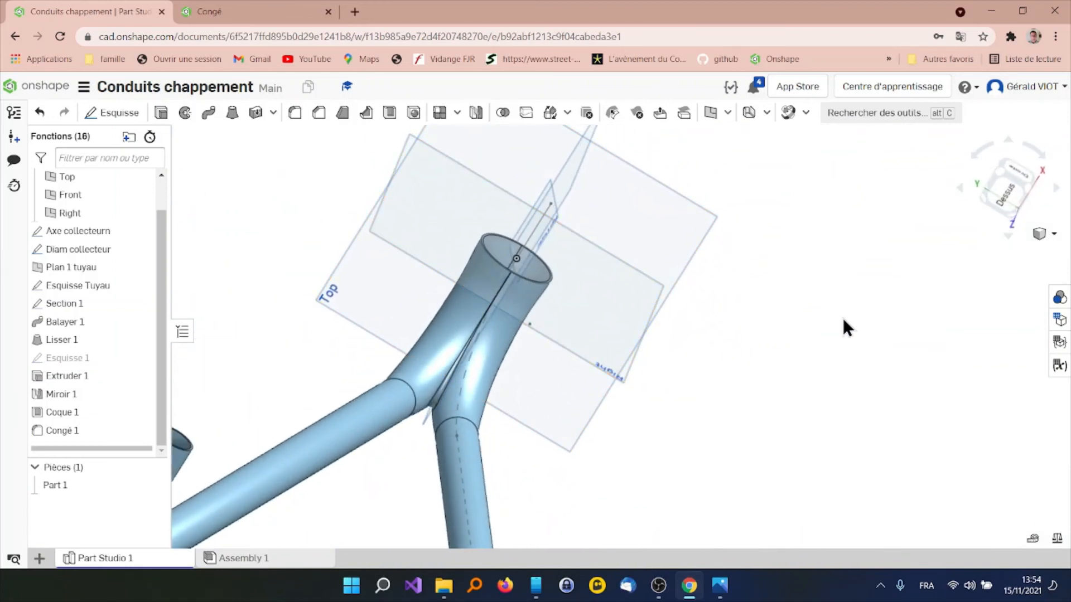
pyautogui.click(1054, 234)
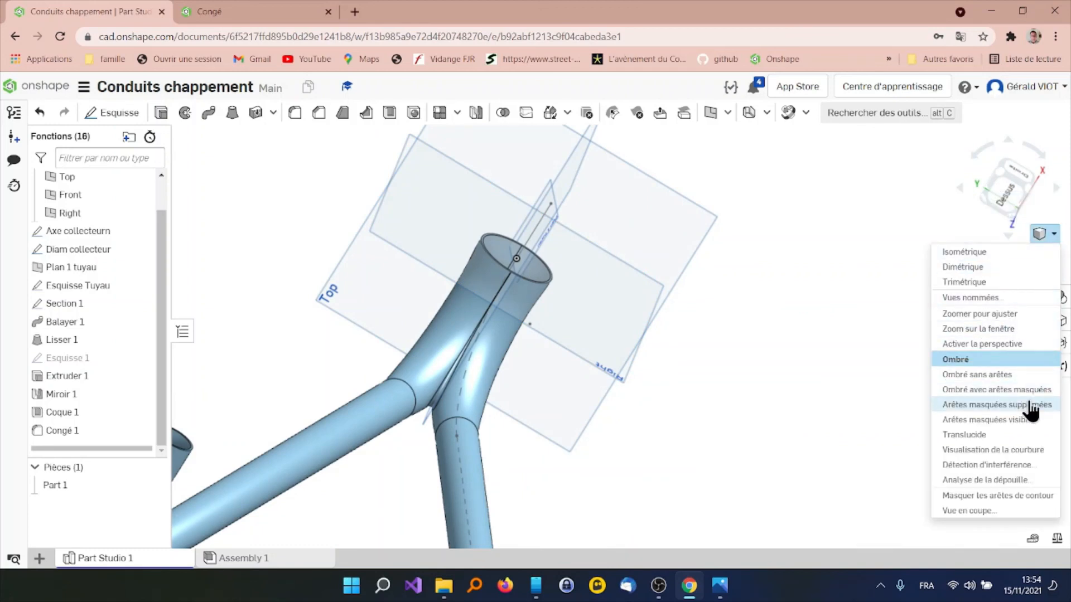
pyautogui.click(1028, 449)
pyautogui.moveTo(387, 423)
pyautogui.mouseDown(button='right')
pyautogui.moveTo(413, 379)
pyautogui.moveTo(456, 375)
pyautogui.mouseUp(button='right')
pyautogui.scroll(5, 240, 504)
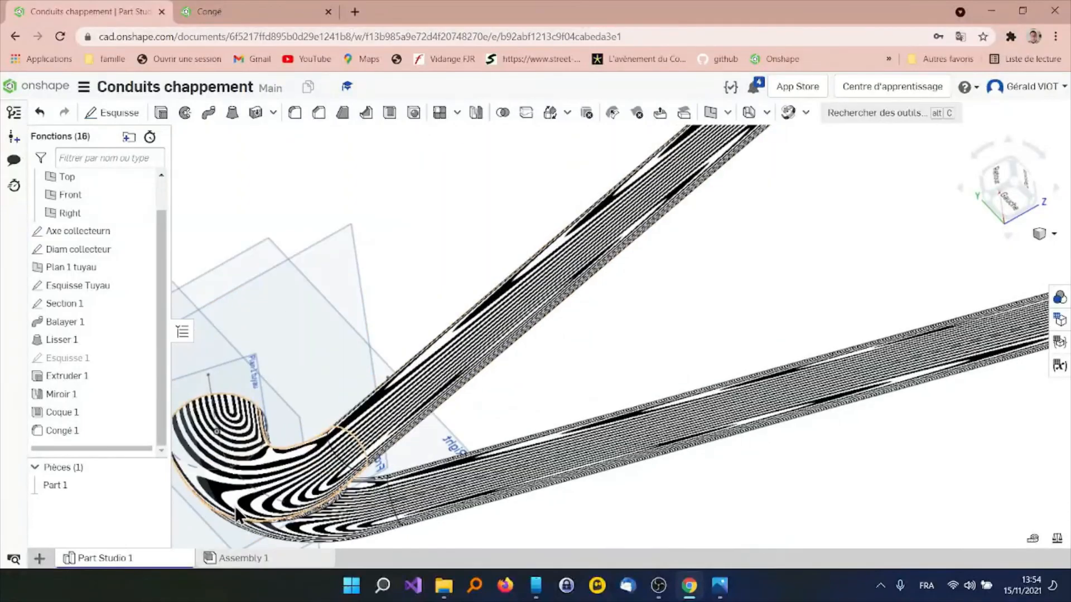
pyautogui.moveTo(240, 503)
pyautogui.mouseDown(button='right')
pyautogui.moveTo(311, 448)
pyautogui.moveTo(294, 459)
pyautogui.moveTo(310, 526)
pyautogui.moveTo(303, 447)
pyautogui.moveTo(300, 483)
pyautogui.mouseUp(button='right')
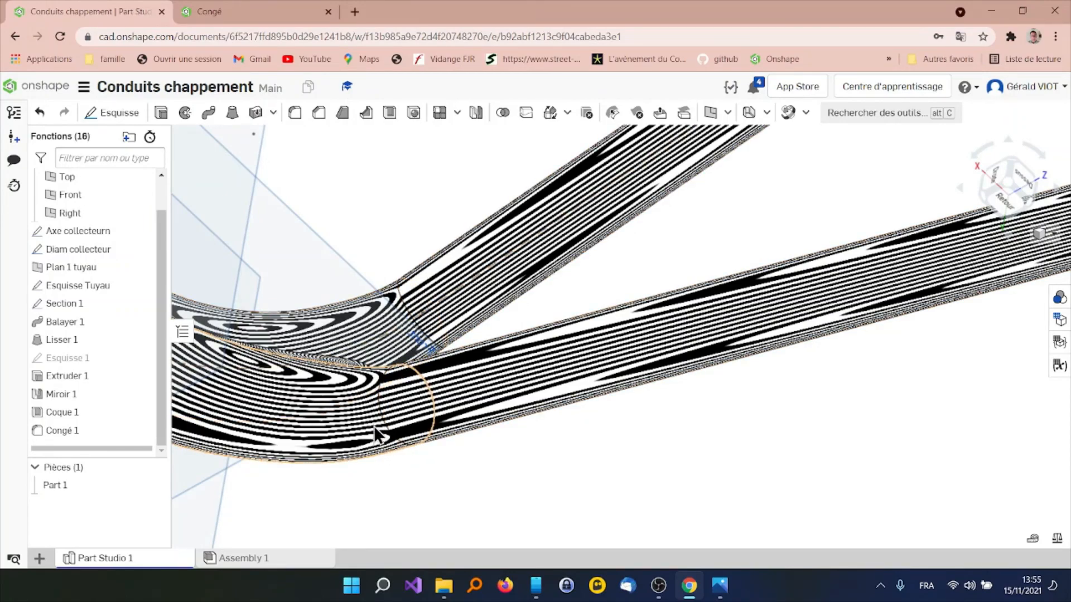
pyautogui.moveTo(374, 427); pyautogui.dragTo(390, 396, button='right')
pyautogui.moveTo(387, 483); pyautogui.dragTo(387, 426, button='right')
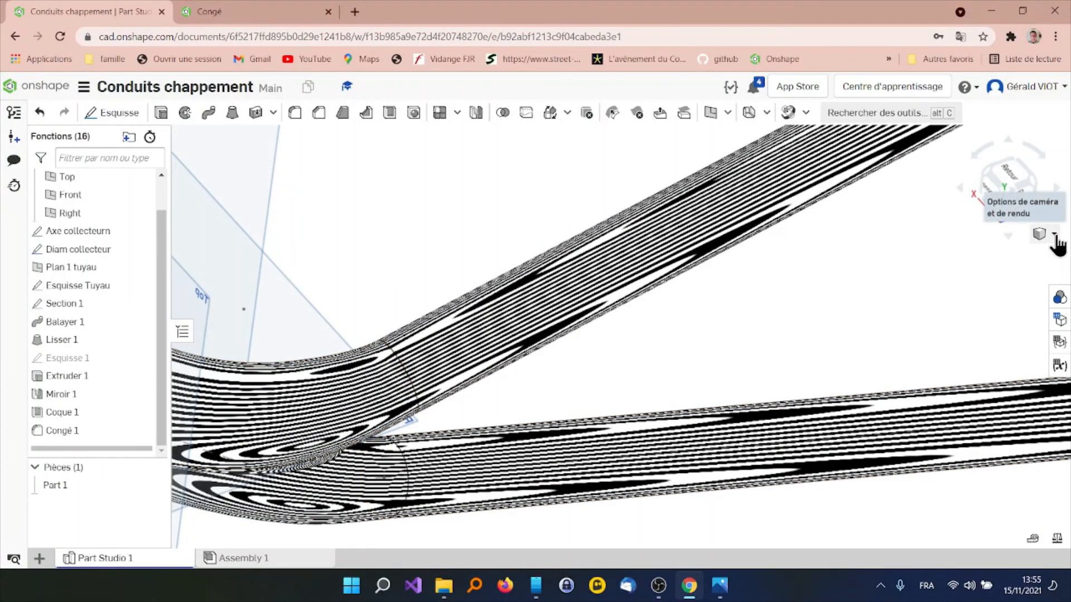
# Return the model to the shaded display and view the whole collector with both pipes
pyautogui.click(1052, 233)
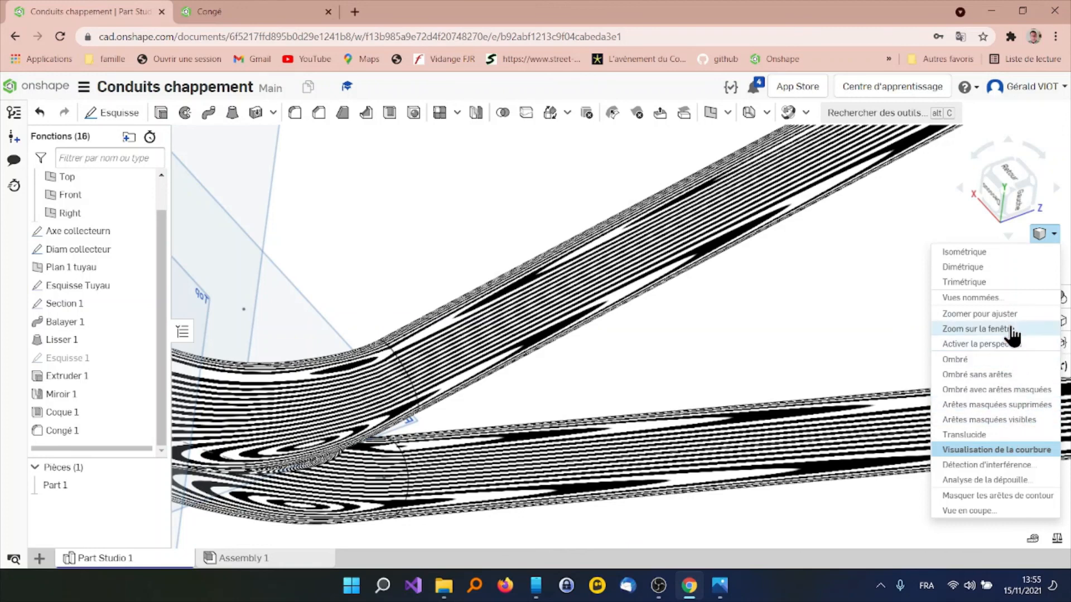
pyautogui.click(1006, 359)
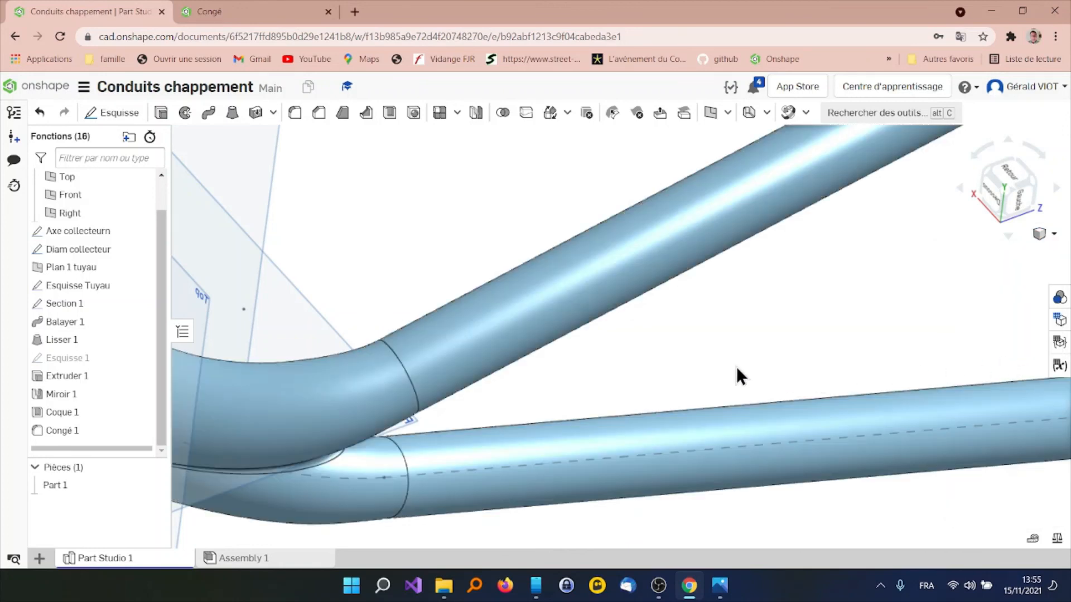
pyautogui.scroll(-3, 717, 363)
pyautogui.moveTo(637, 377); pyautogui.dragTo(631, 458, button='right')
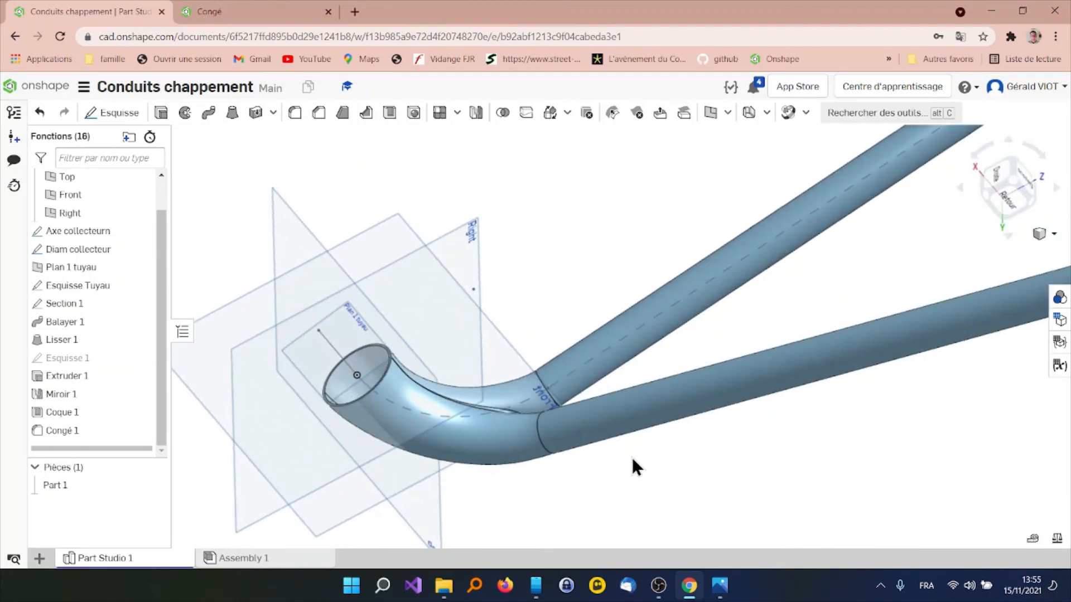